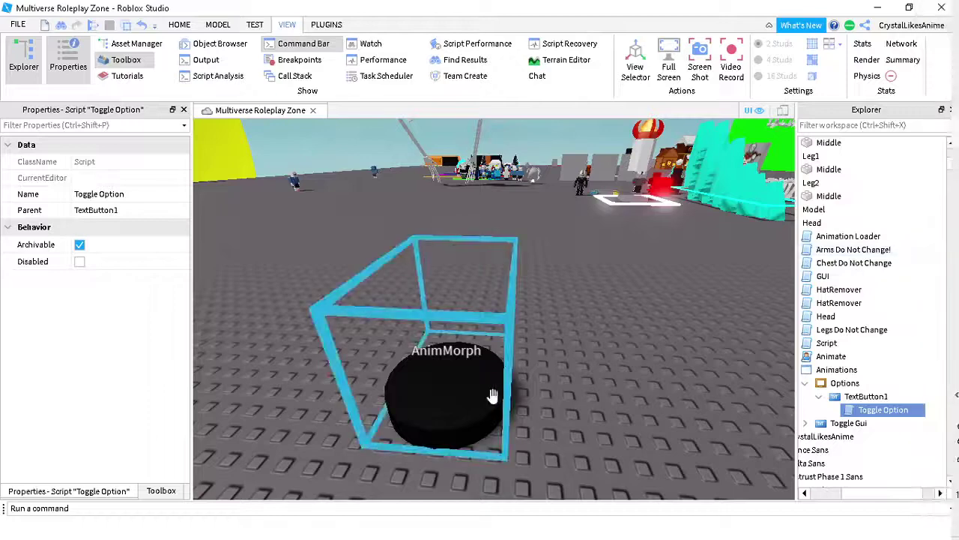
- Examine the AnimMorph pad in the scene and the parts and scripts nested inside its model
click(574, 421)
key(a)
mouse_move(610, 402)
right_down()
mouse_move(628, 403)
mouse_move(607, 404)
right_up()
key(s)
click(606, 403)
click(541, 360)
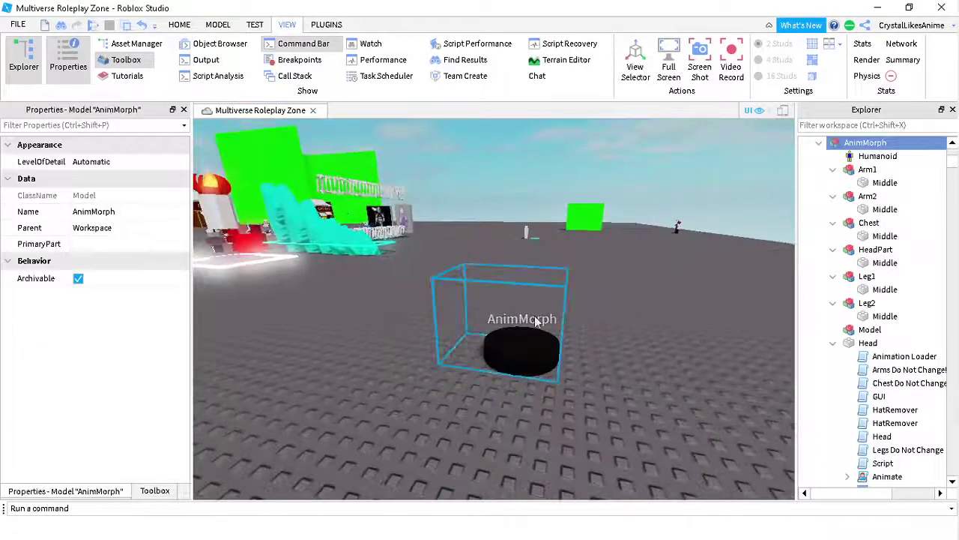
drag(534, 341, 466, 420)
key(d)
right_drag(591, 403, 490, 394)
key(s)
key(w)
key(s)
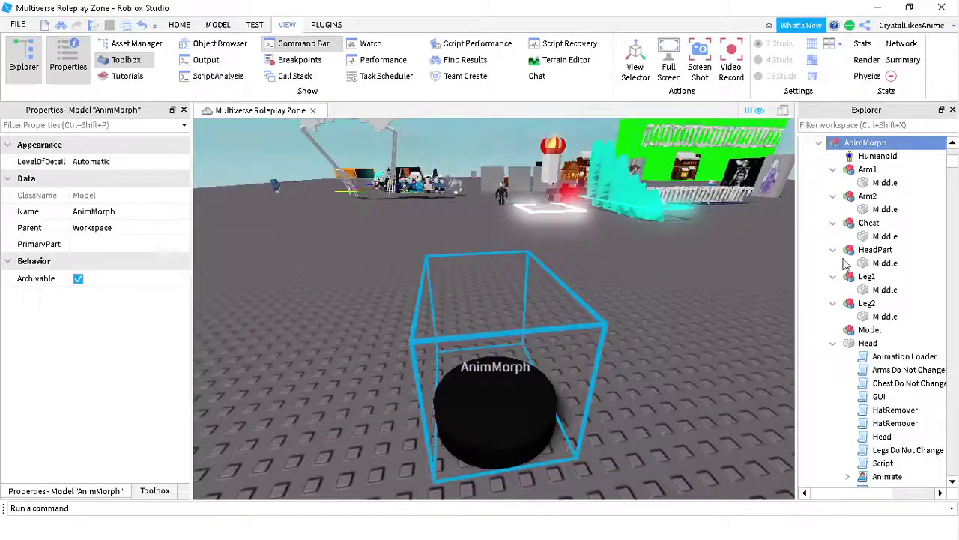
scroll(856, 342, down, 4)
click(855, 333)
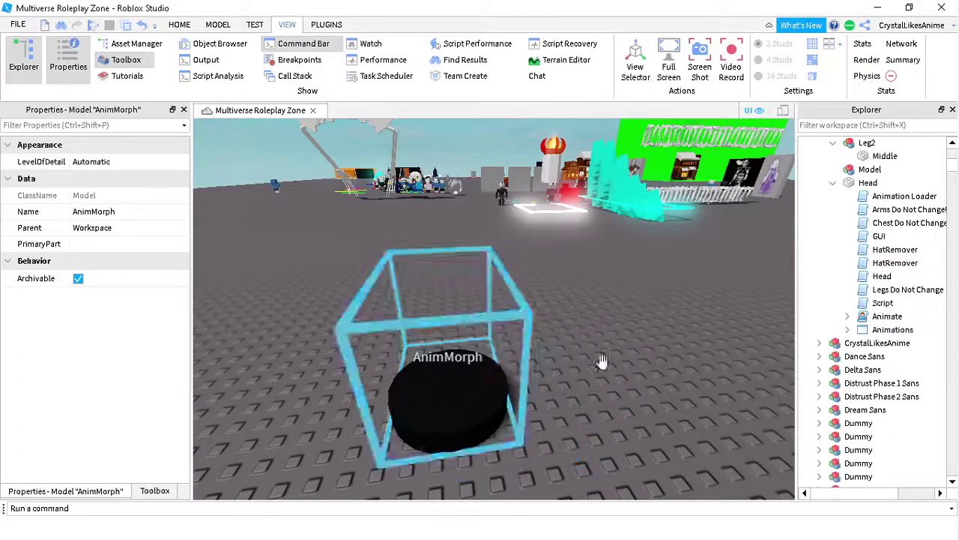
click(861, 318)
scroll(861, 322, up, 3)
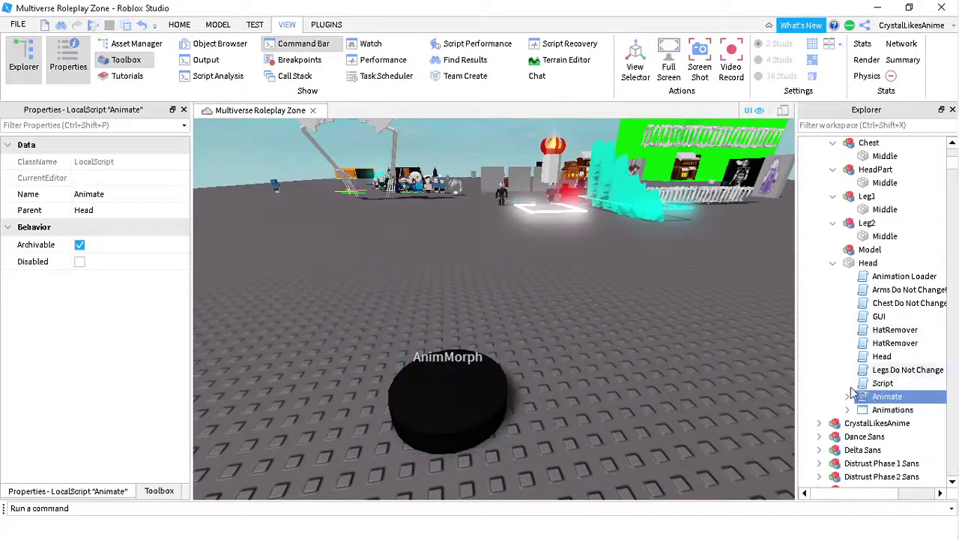
- Set the transparency of the AnimMorph arm, chest, head and leg parts to 0
click(439, 362)
scroll(440, 362, up, 1)
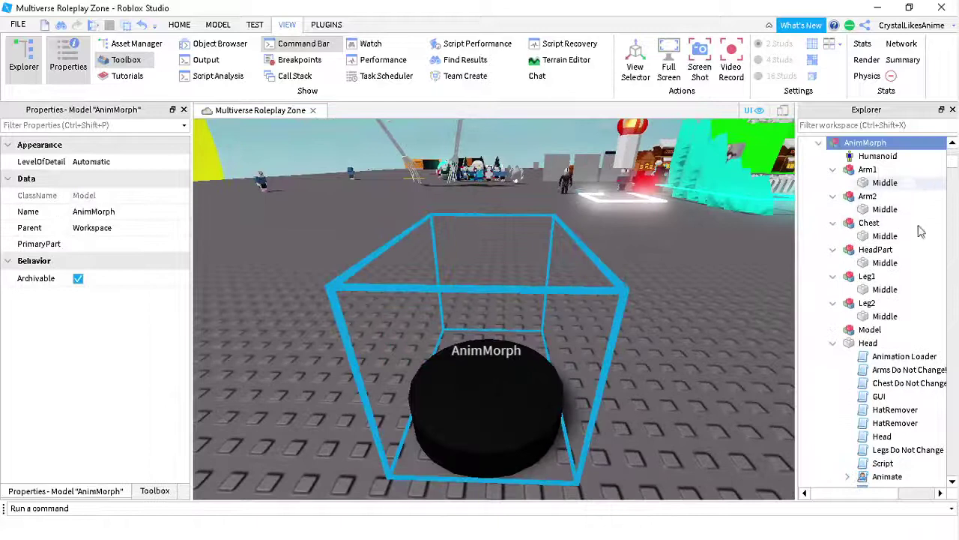
drag(920, 183, 902, 317)
text(0)
key(Return)
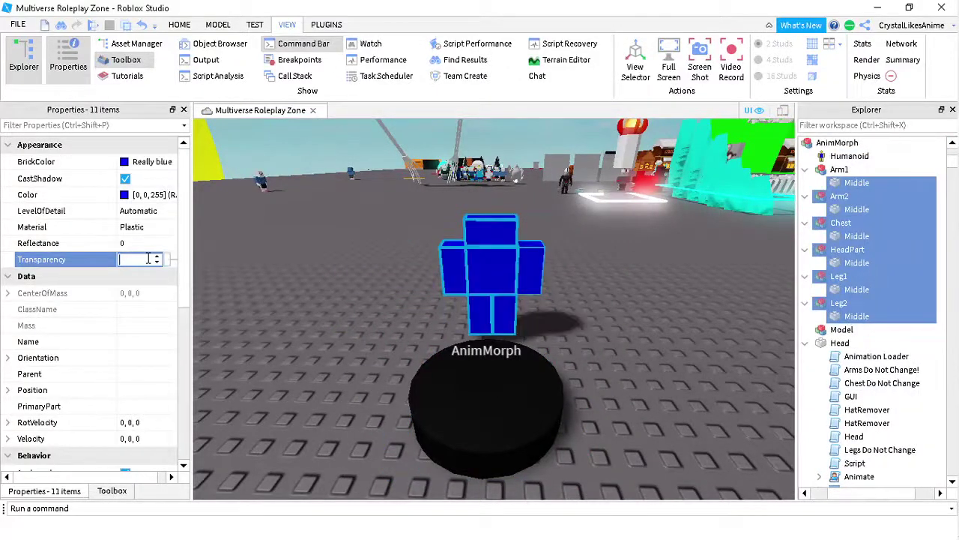
- Examine the AnimMorph's blue body parts from near and far, checking how the arms and legs line up with the chest
click(690, 391)
drag(553, 405, 561, 381)
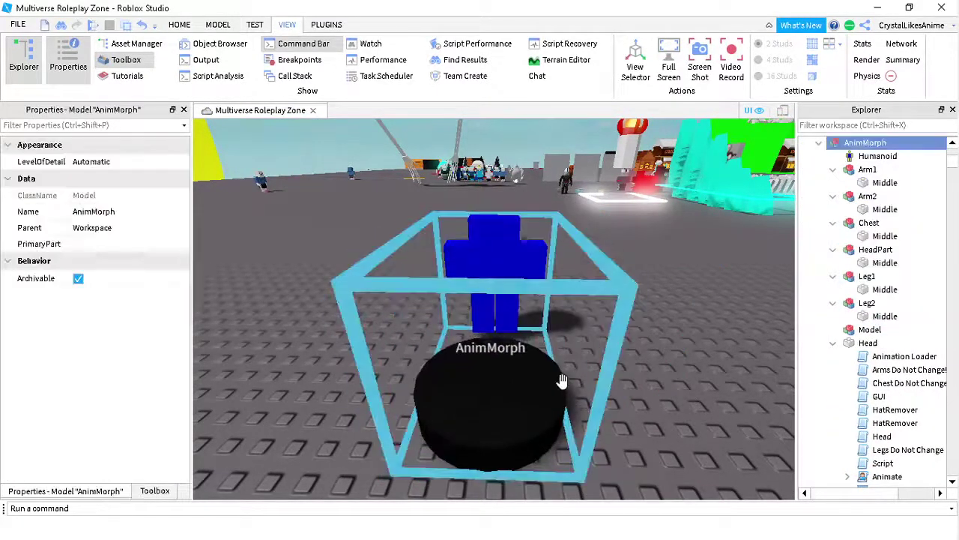
right_drag(561, 381, 566, 385)
scroll(565, 386, up, 2)
scroll(572, 392, down, 3)
click(564, 459)
scroll(584, 380, up, 4)
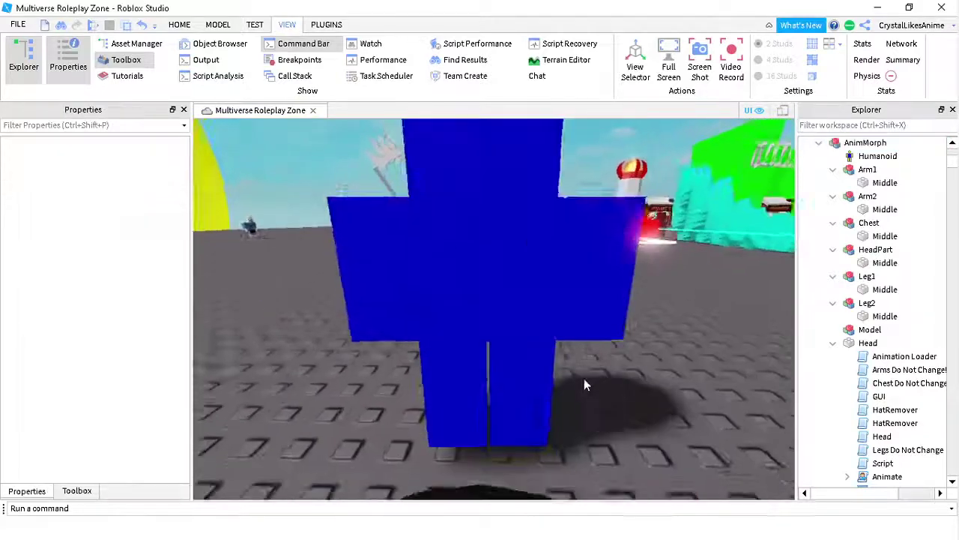
scroll(584, 380, down, 5)
scroll(425, 240, up, 1)
scroll(497, 378, down, 2)
click(496, 378)
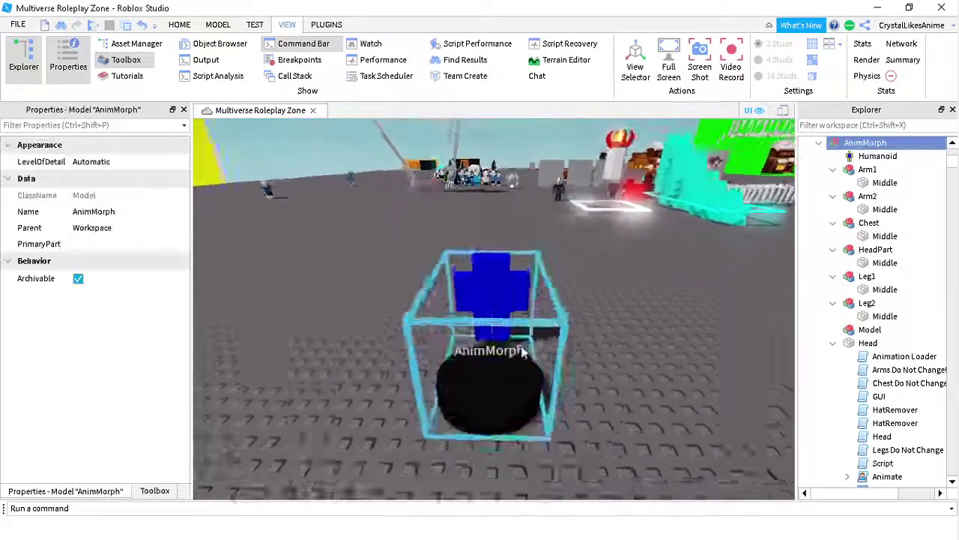
scroll(496, 379, up, 5)
scroll(514, 403, down, 5)
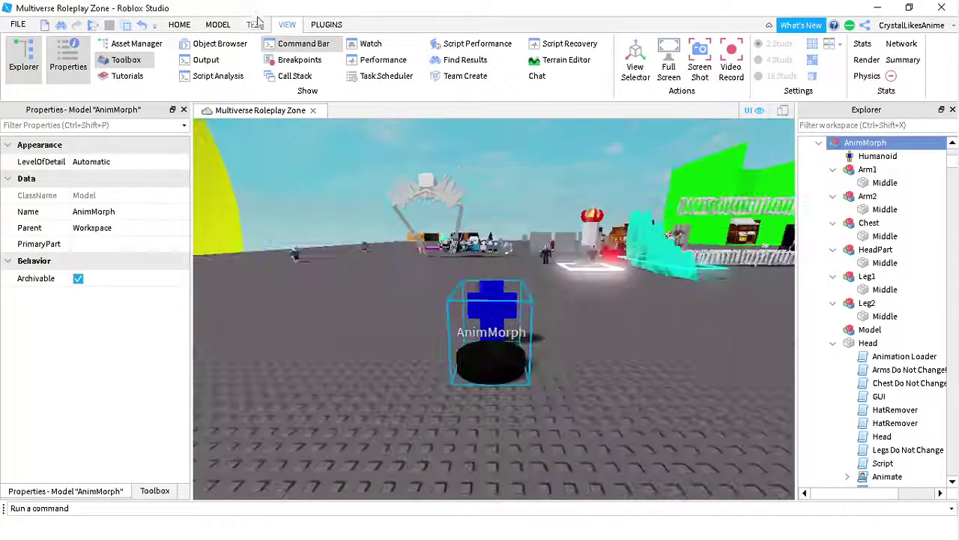
click(255, 24)
scroll(476, 320, up, 5)
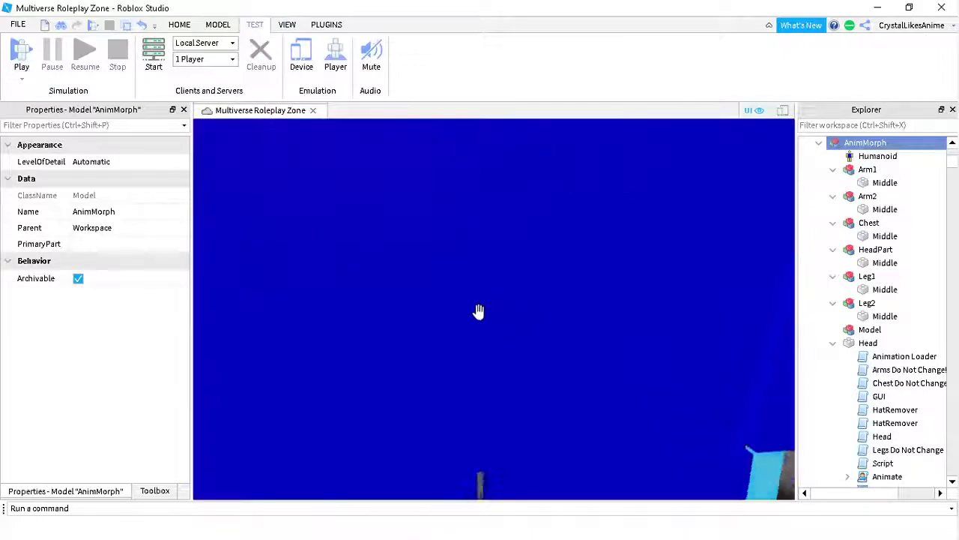
scroll(473, 318, down, 3)
right_drag(474, 318, 480, 312)
scroll(480, 311, down, 5)
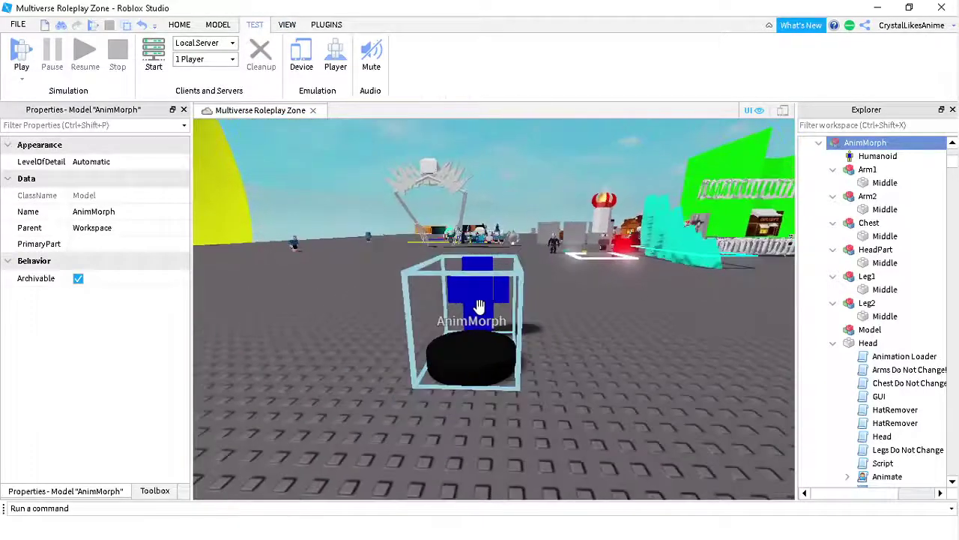
scroll(477, 310, up, 5)
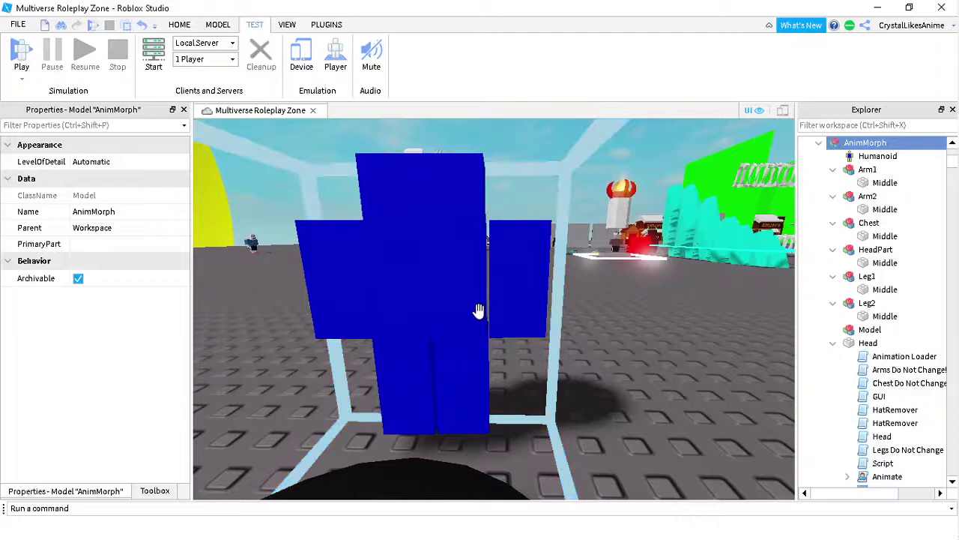
scroll(478, 311, down, 3)
scroll(479, 311, up, 1)
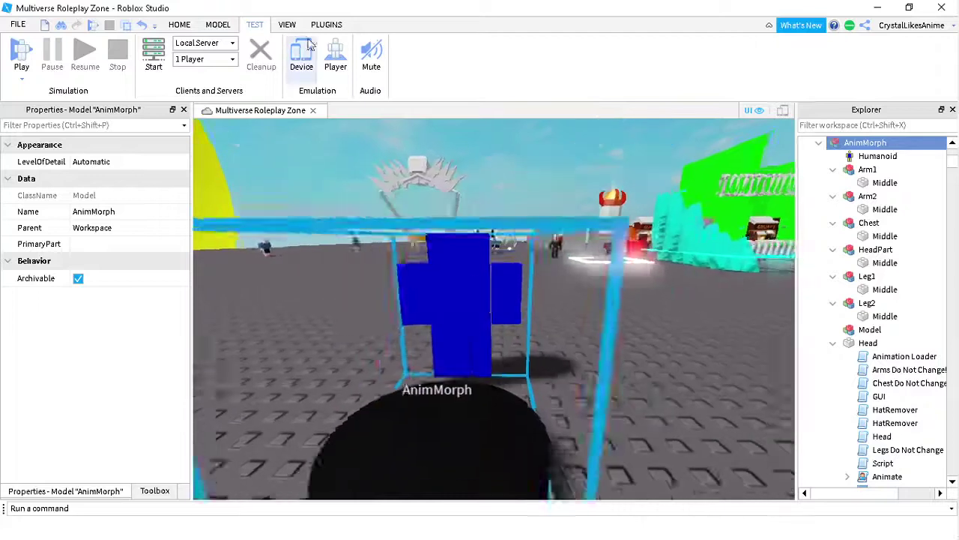
- Start Building Tools by F3X, select the Arm1 and Leg1 parts, and set the move increment to 0.0001
click(327, 25)
click(568, 45)
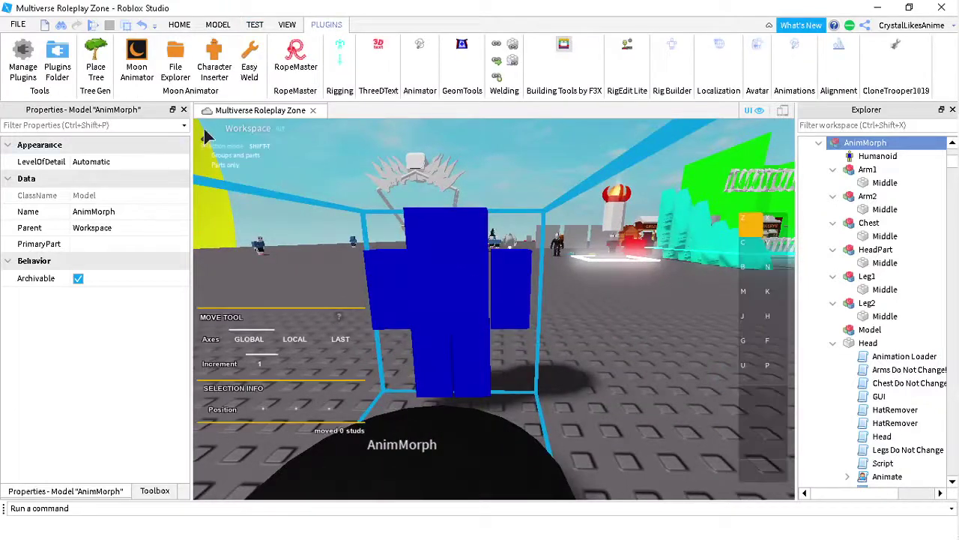
scroll(303, 251, down, 5)
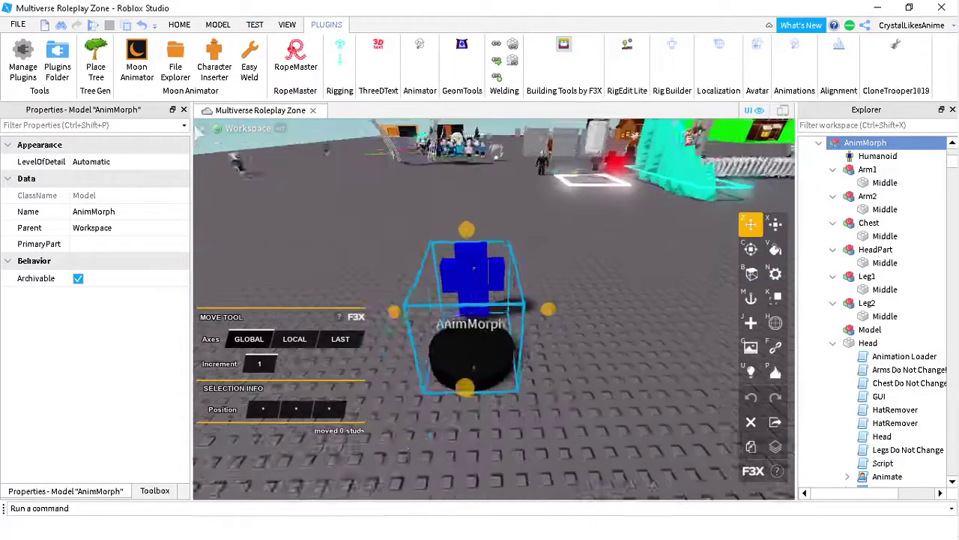
scroll(483, 281, up, 4)
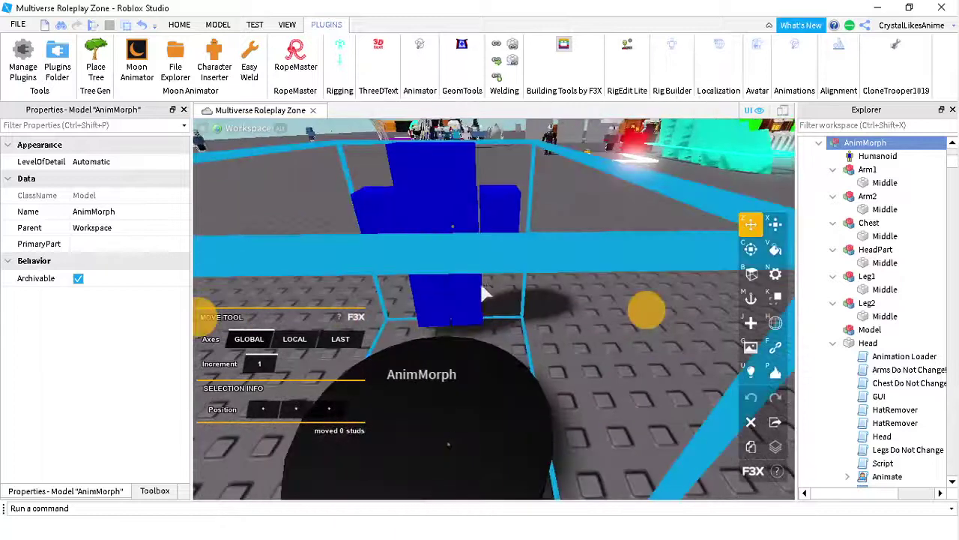
click(558, 360)
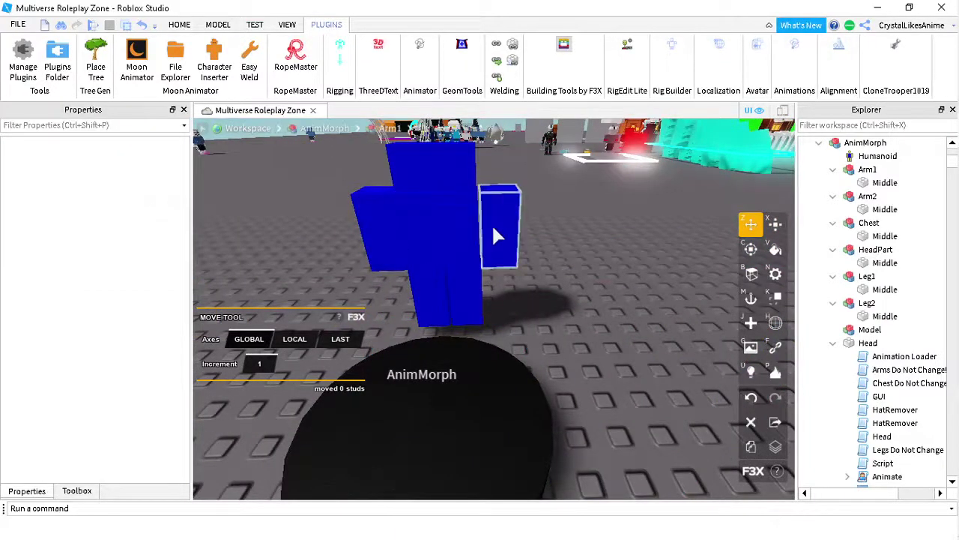
click(493, 229)
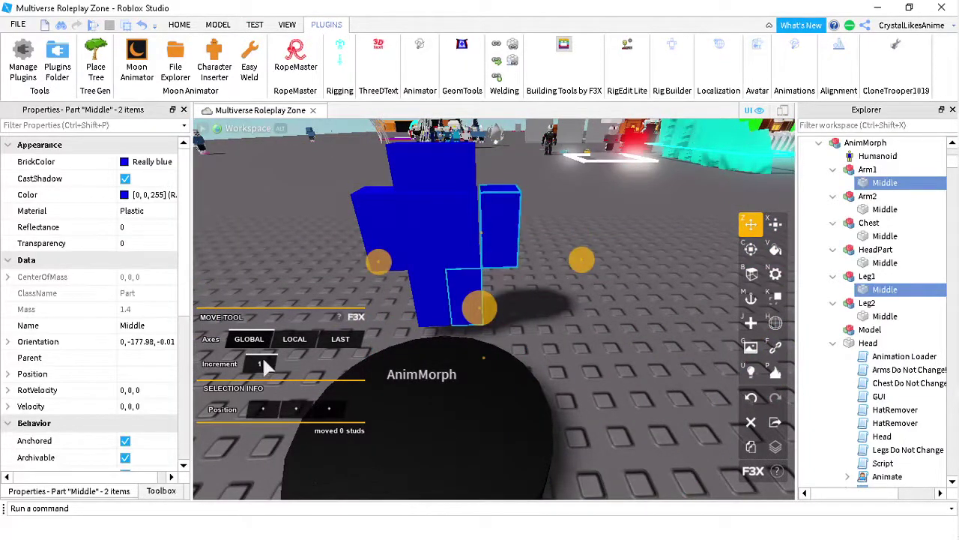
right_drag(264, 360, 264, 360)
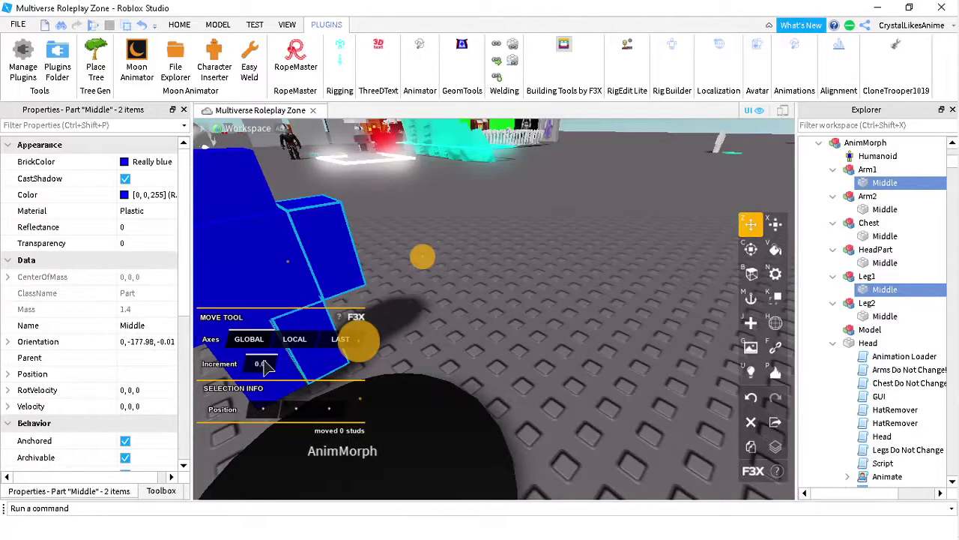
- Move the Arm1 and Leg1 parts together by about 0.097 studs to close the gap beside the chest
right_drag(576, 354, 576, 354)
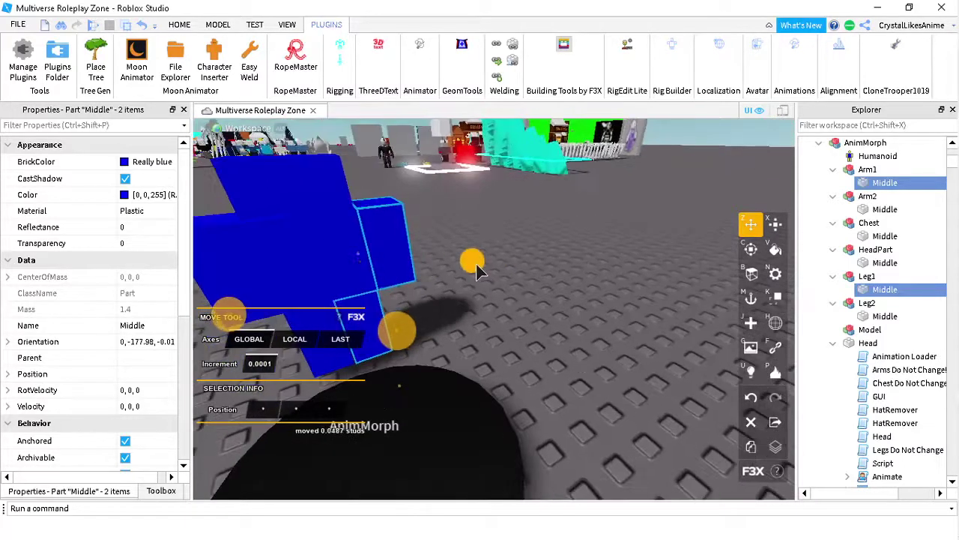
click(525, 314)
right_drag(528, 313, 527, 313)
scroll(530, 311, down, 4)
scroll(442, 290, up, 4)
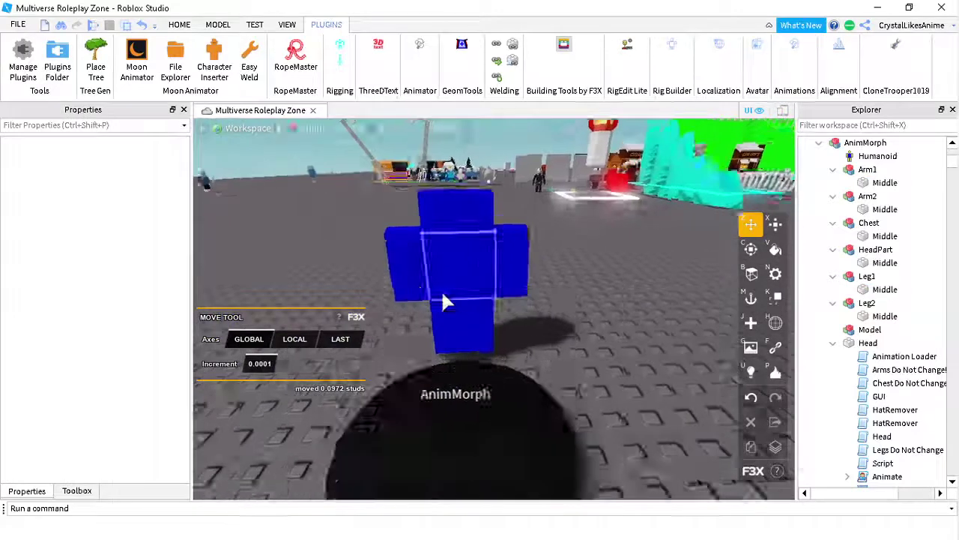
- Move the Arm2 part sideways to X position -118.192 beside the chest, and close Building Tools by F3X
right_drag(442, 289, 442, 289)
click(450, 260)
click(639, 238)
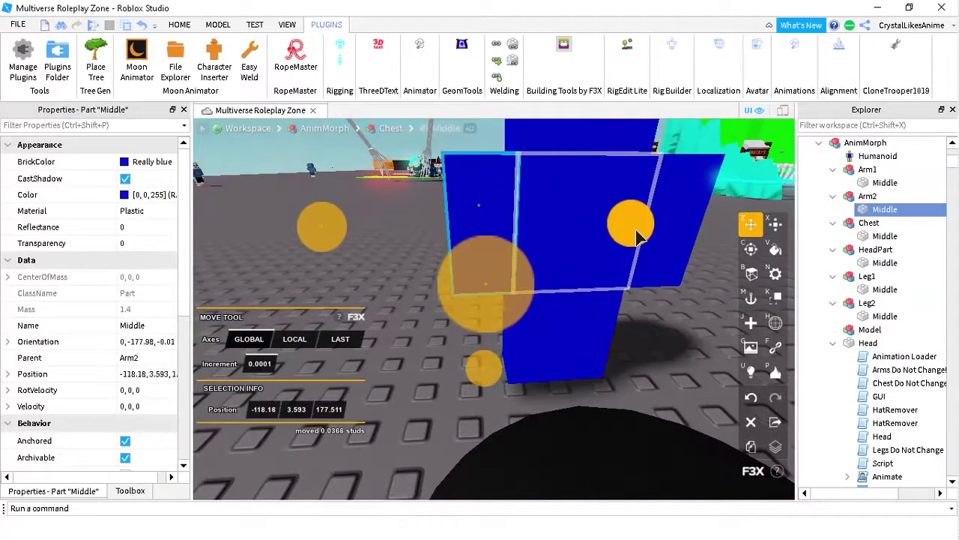
scroll(619, 138, down, 5)
click(568, 47)
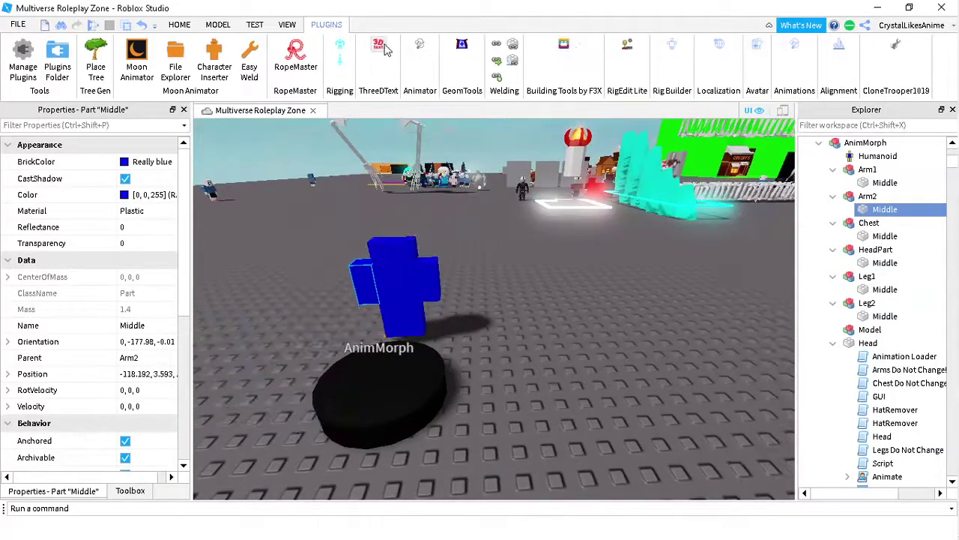
click(420, 48)
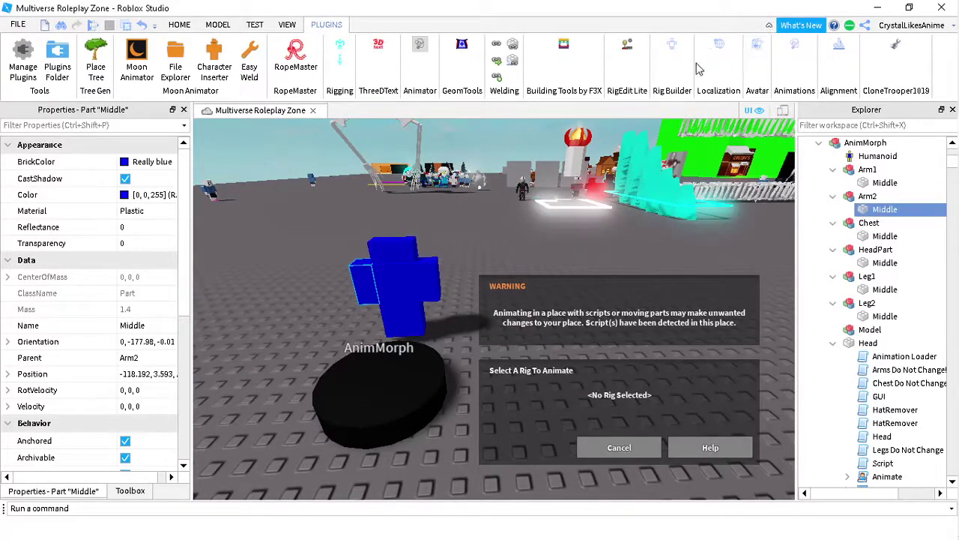
click(410, 60)
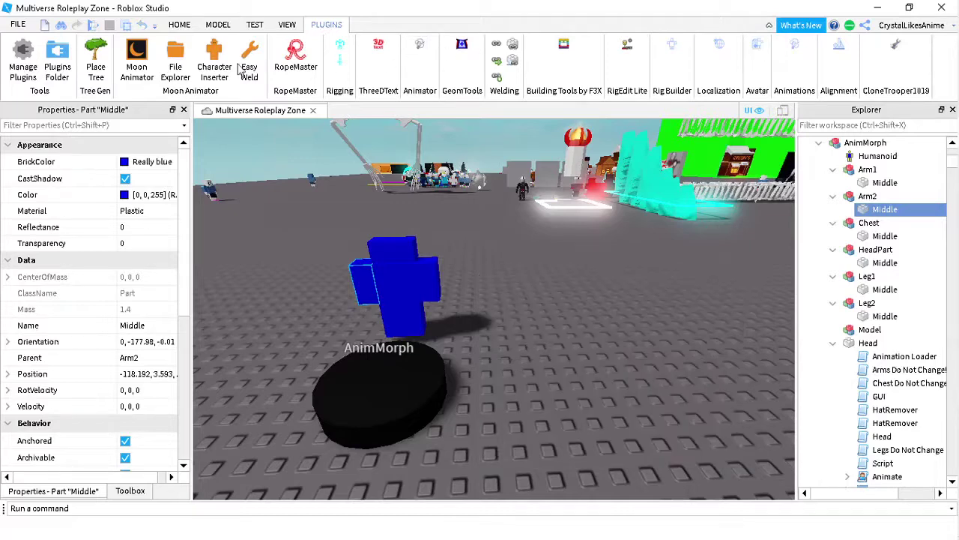
key(a)
key(w)
key(s)
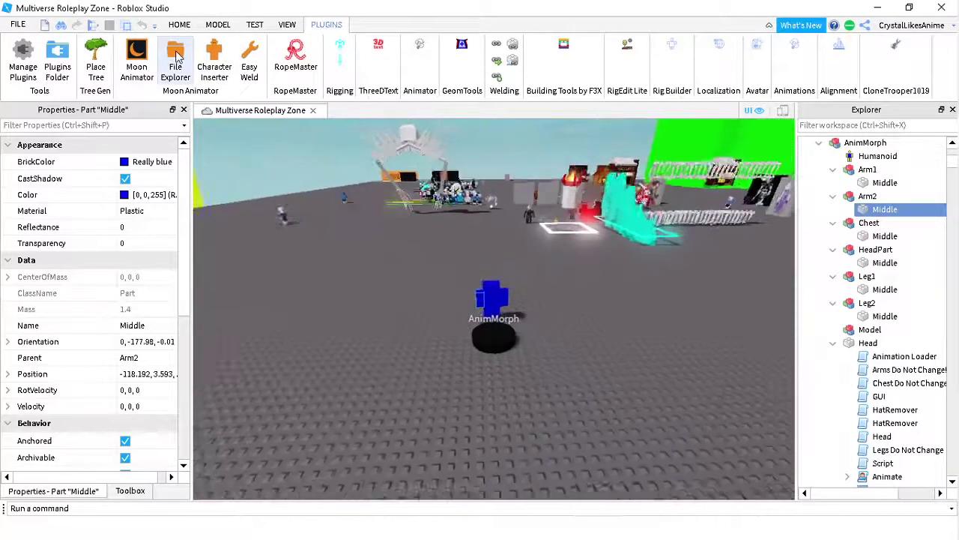
key(w)
key(w)
key(d)
key(a)
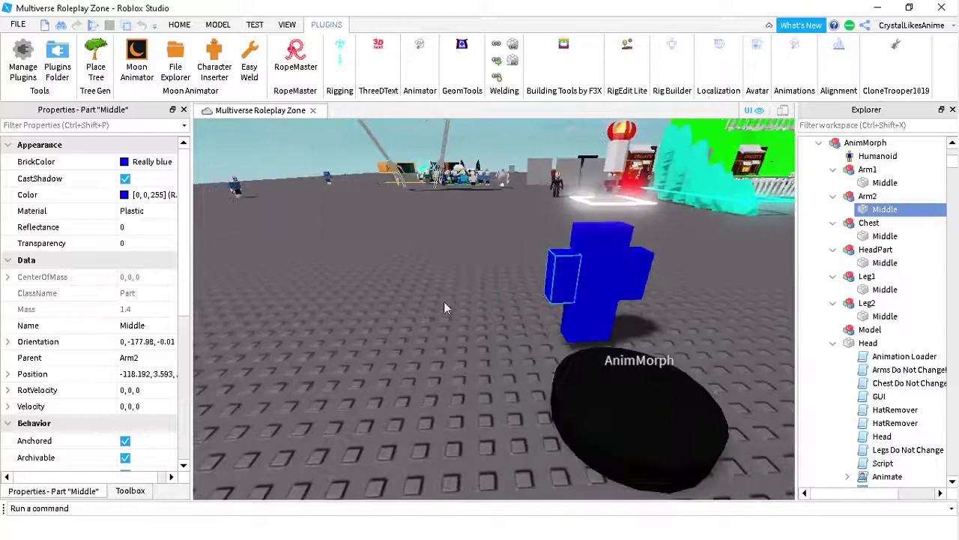
click(445, 304)
key(d)
drag(525, 459, 443, 461)
key(w)
right_drag(576, 307, 530, 349)
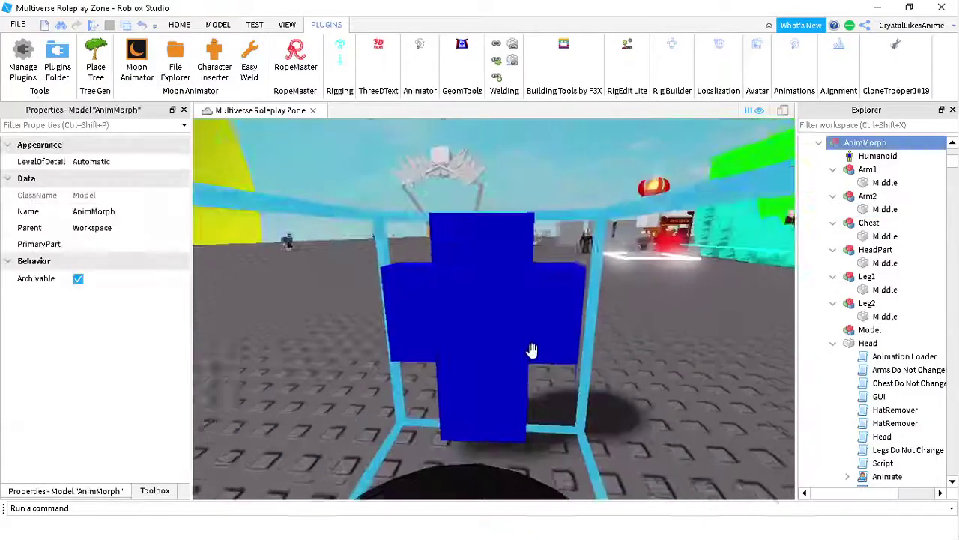
key(s)
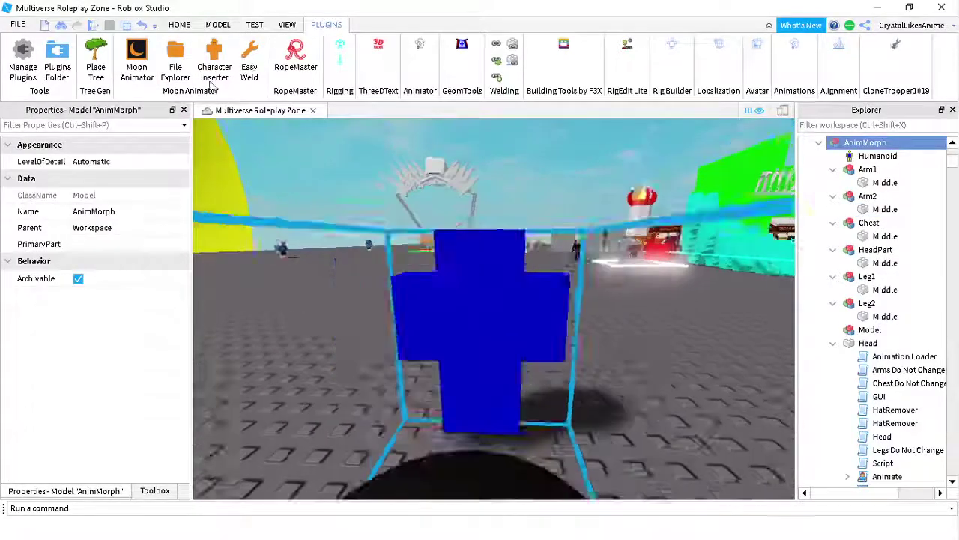
click(214, 64)
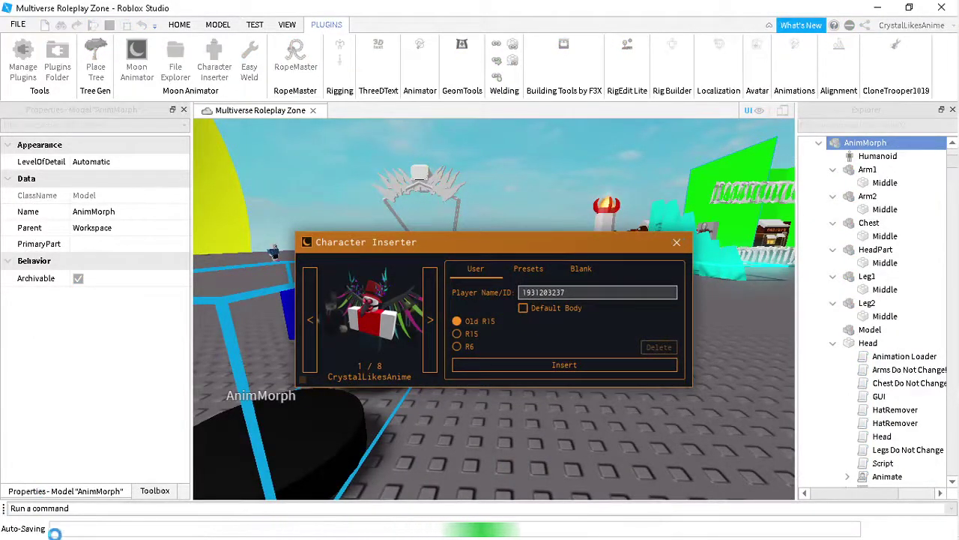
click(677, 242)
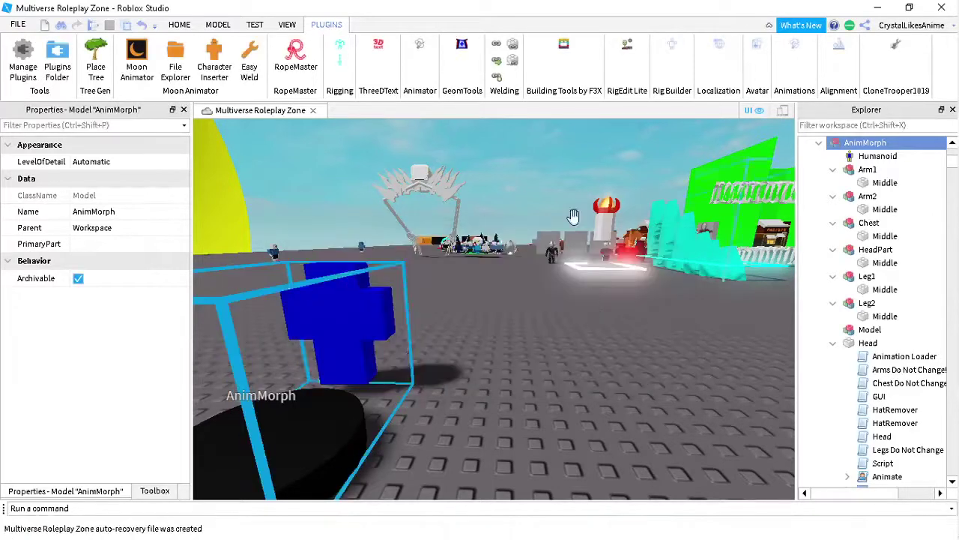
- Insert a Block Rig dummy beside the blue AnimMorph body with Rig Builder
right_drag(523, 210, 523, 210)
click(673, 46)
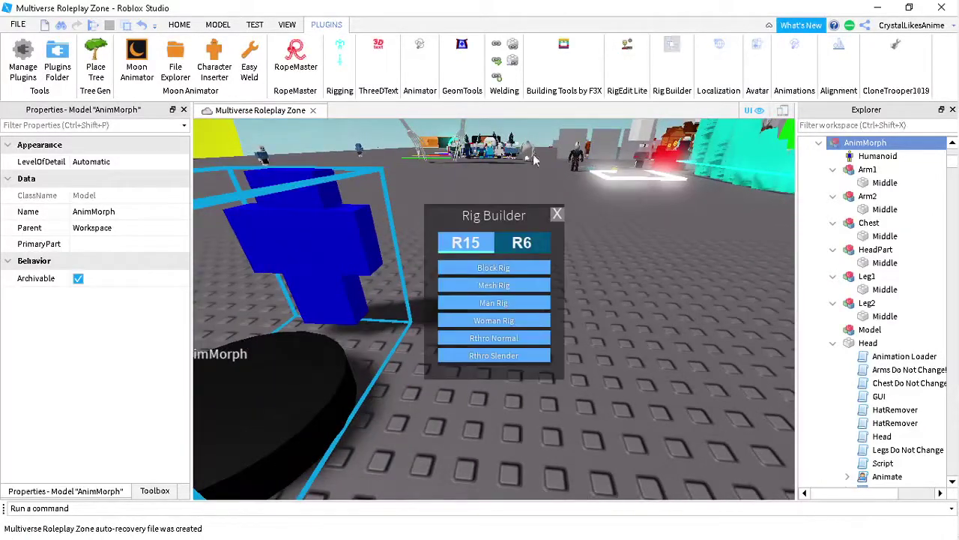
click(509, 263)
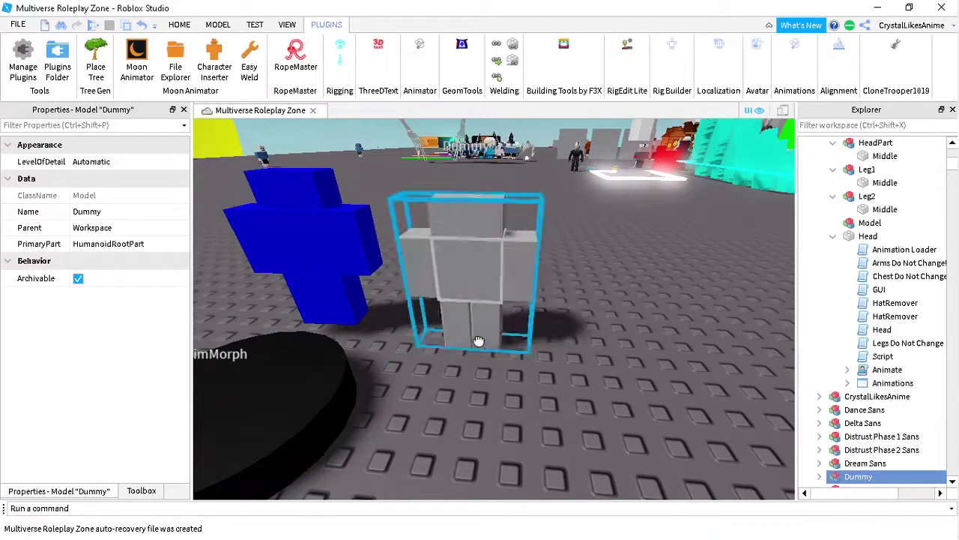
click(180, 25)
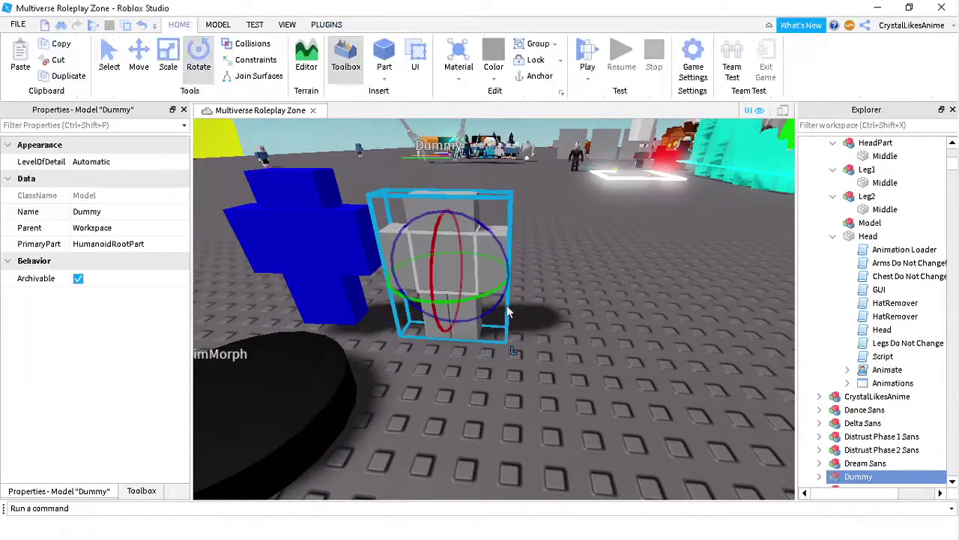
- Examine the Dummy rig up close and from a distance beside the blue AnimMorph body
click(442, 346)
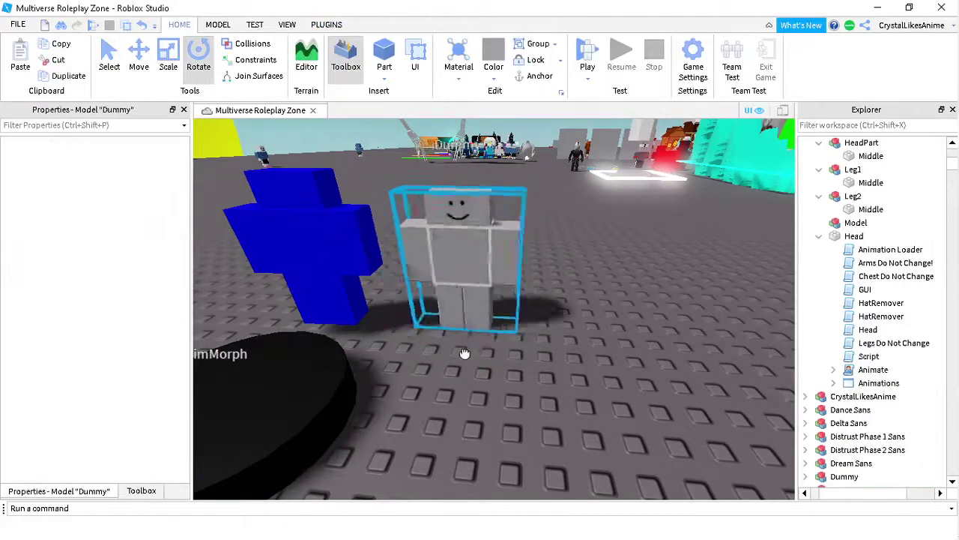
click(450, 299)
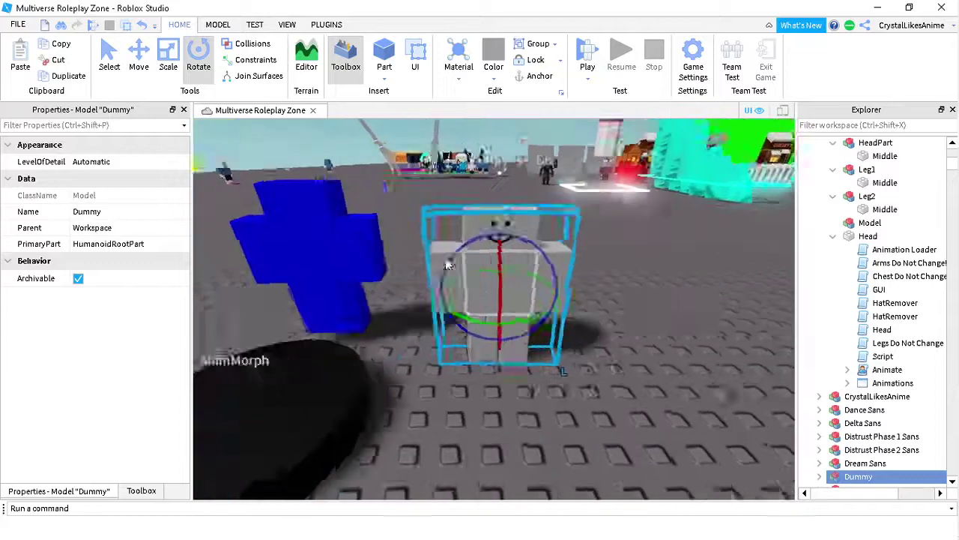
key(w)
key(a)
key(s)
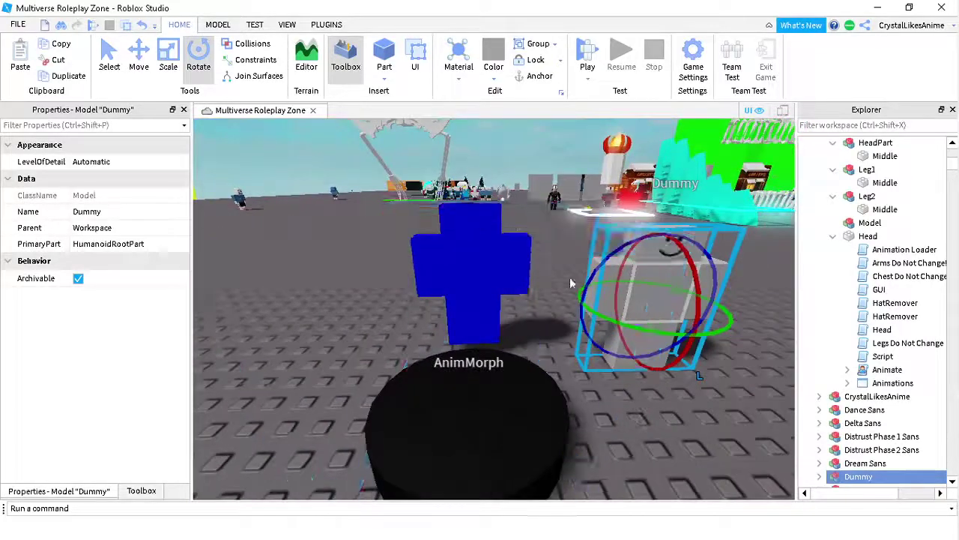
key(w)
right_drag(570, 283, 551, 176)
key(d)
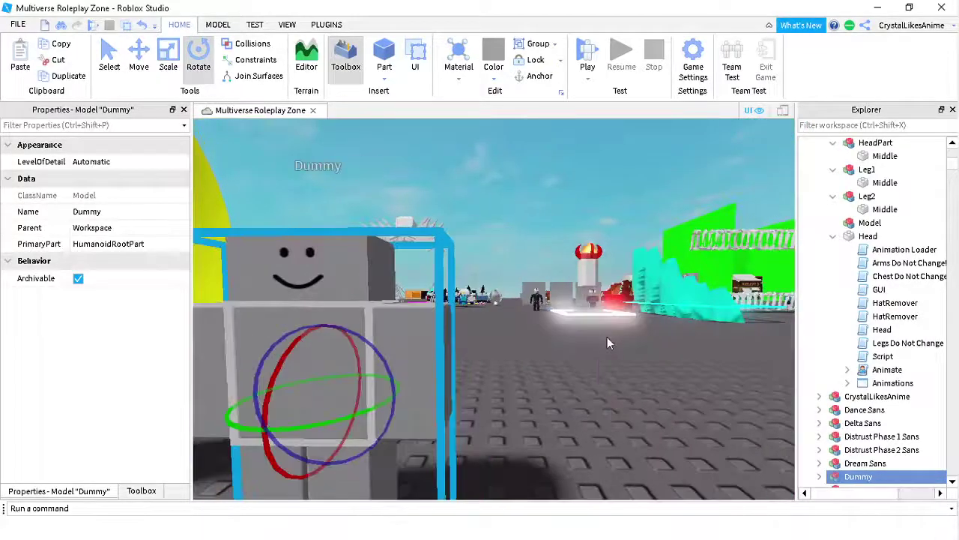
key(a)
key(s)
right_drag(655, 334, 645, 397)
drag(534, 321, 572, 407)
key(w)
key(d)
key(a)
right_drag(417, 323, 506, 265)
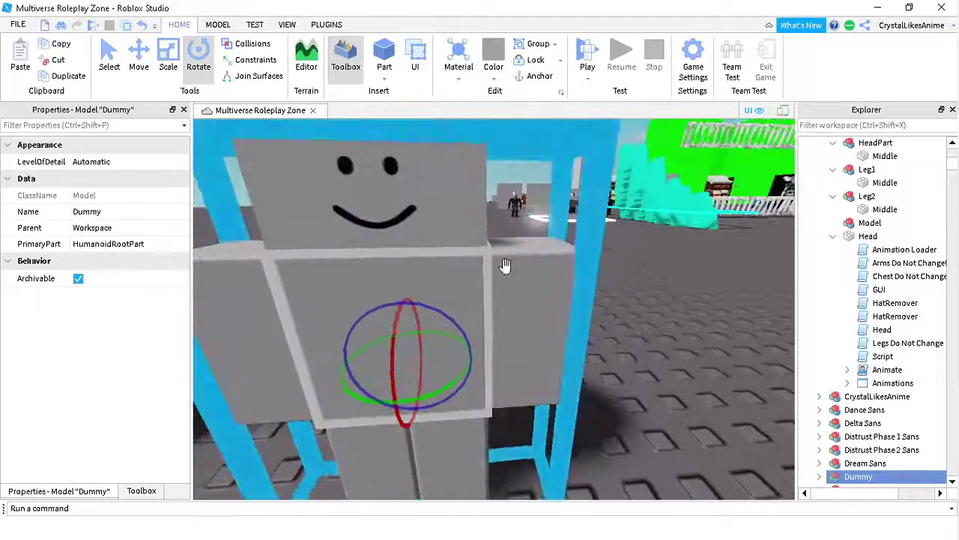
key(a)
key(s)
click(628, 385)
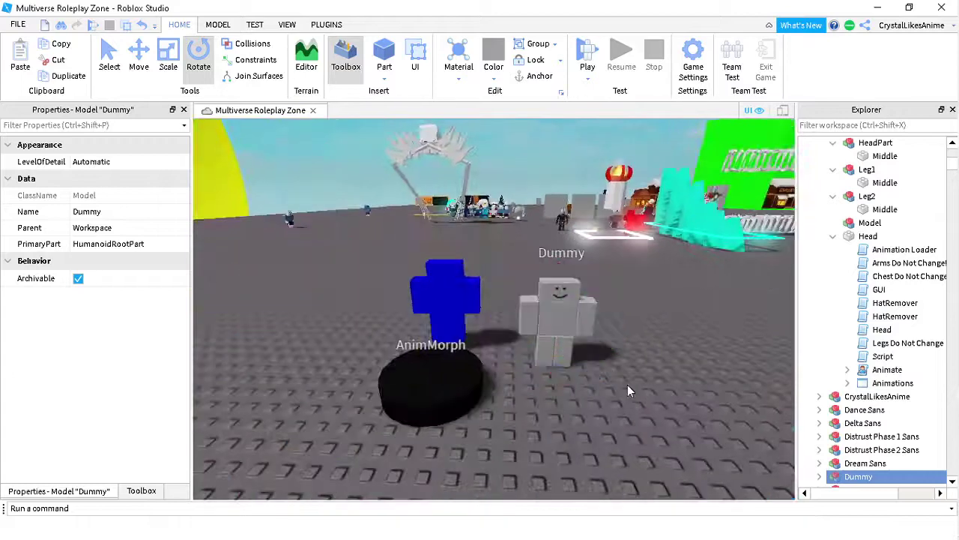
key(w)
key(d)
key(w)
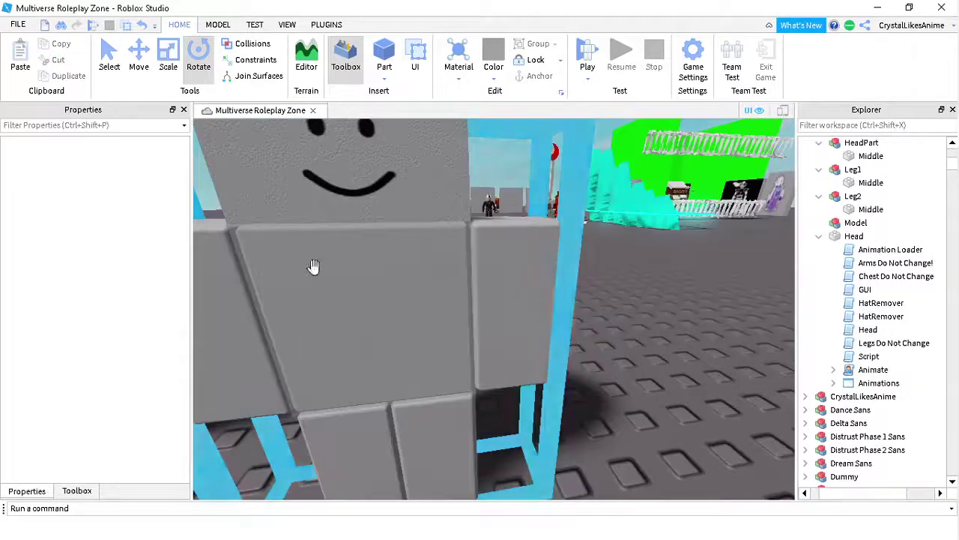
key(s)
right_drag(413, 300, 668, 480)
key(w)
right_drag(567, 349, 580, 357)
key(s)
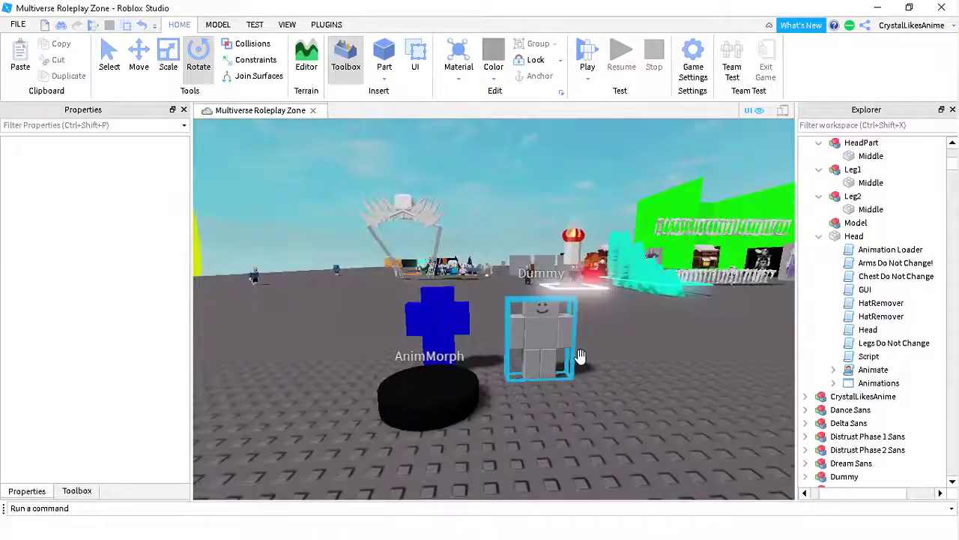
scroll(578, 355, up, 3)
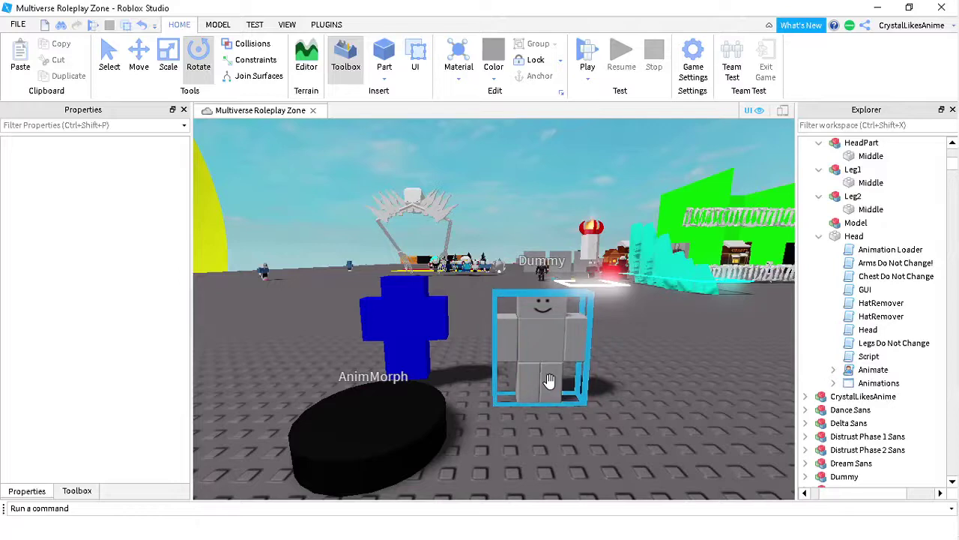
scroll(548, 379, down, 2)
scroll(548, 379, up, 5)
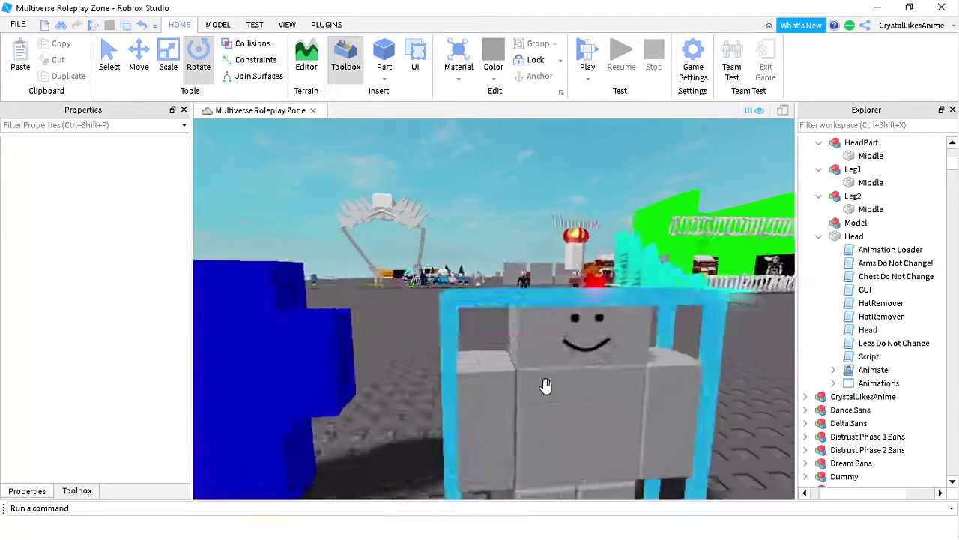
scroll(549, 379, down, 5)
scroll(548, 379, up, 5)
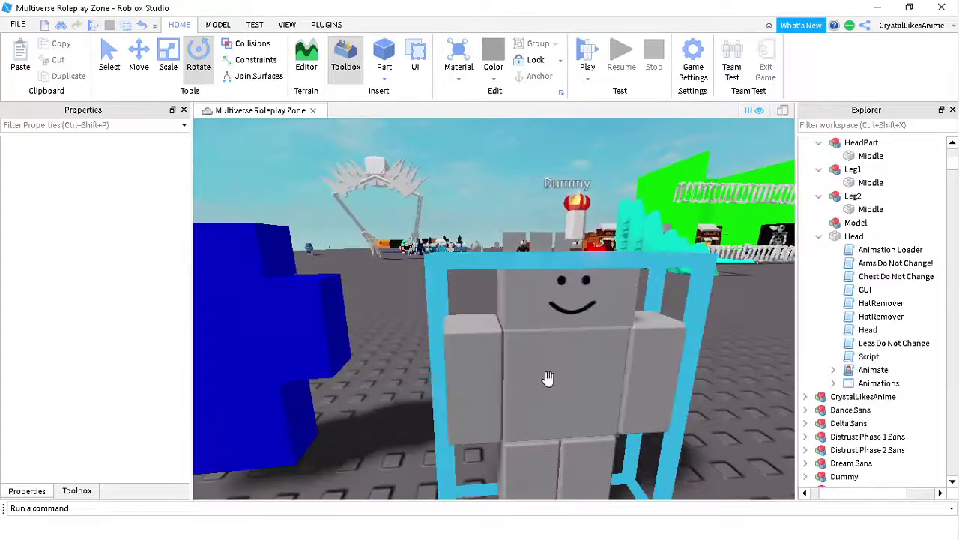
scroll(549, 378, down, 4)
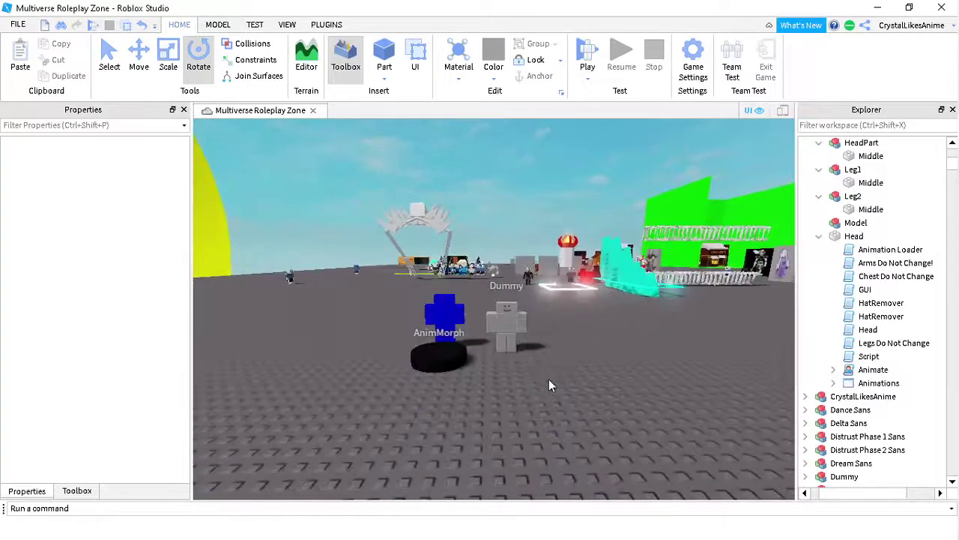
scroll(548, 379, up, 3)
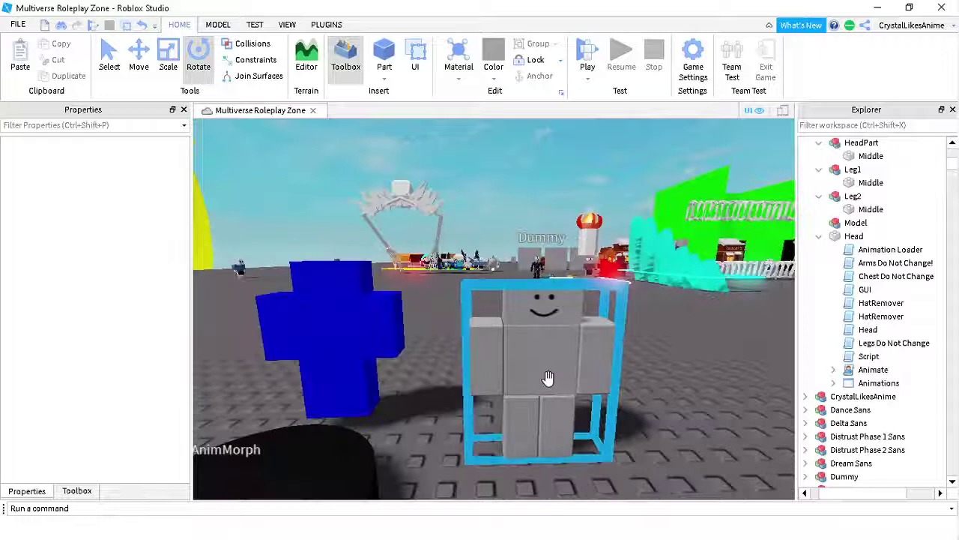
scroll(549, 378, up, 4)
scroll(549, 378, down, 5)
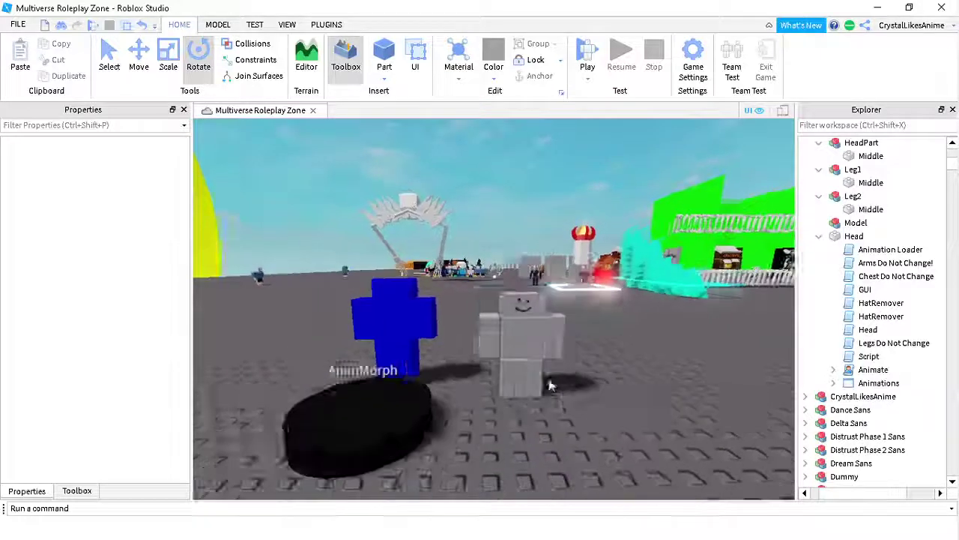
scroll(549, 378, up, 3)
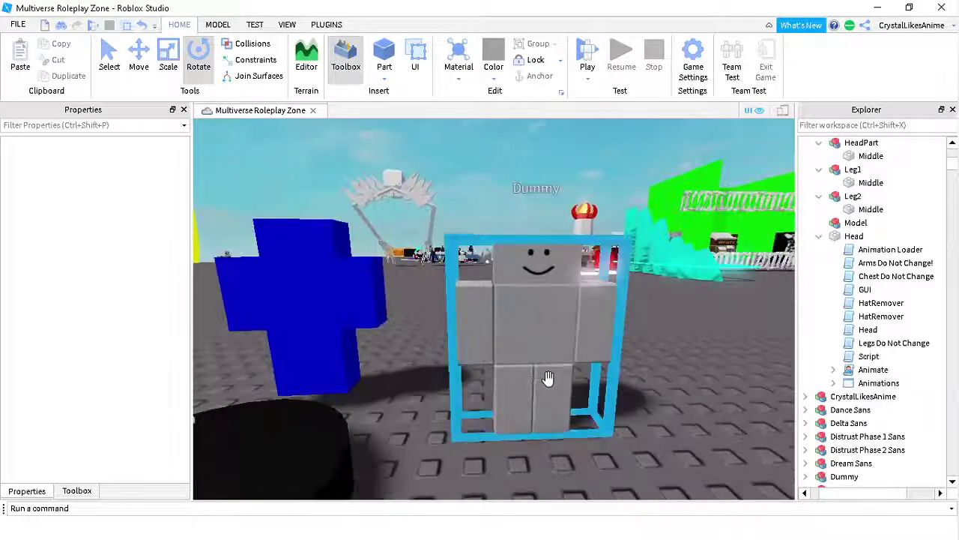
scroll(549, 378, down, 3)
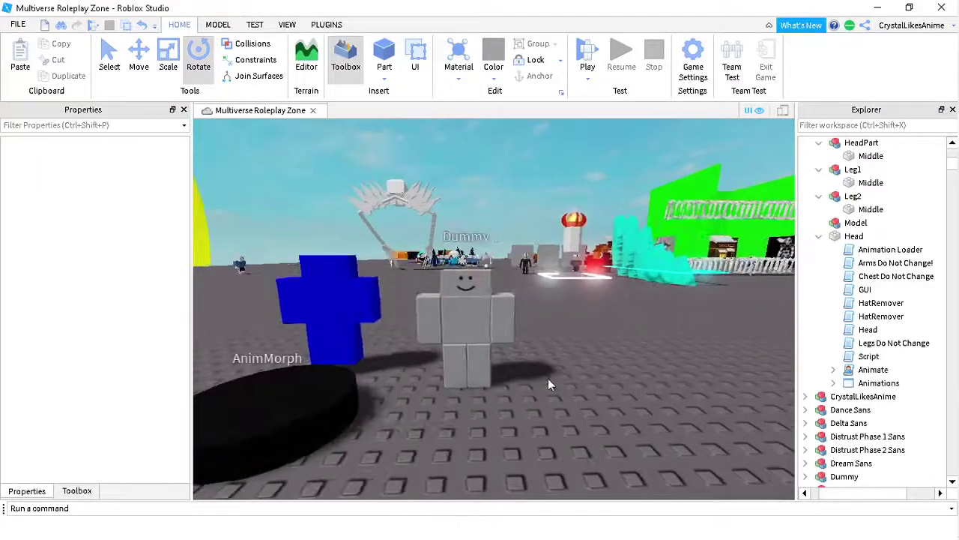
click(482, 338)
scroll(480, 341, up, 4)
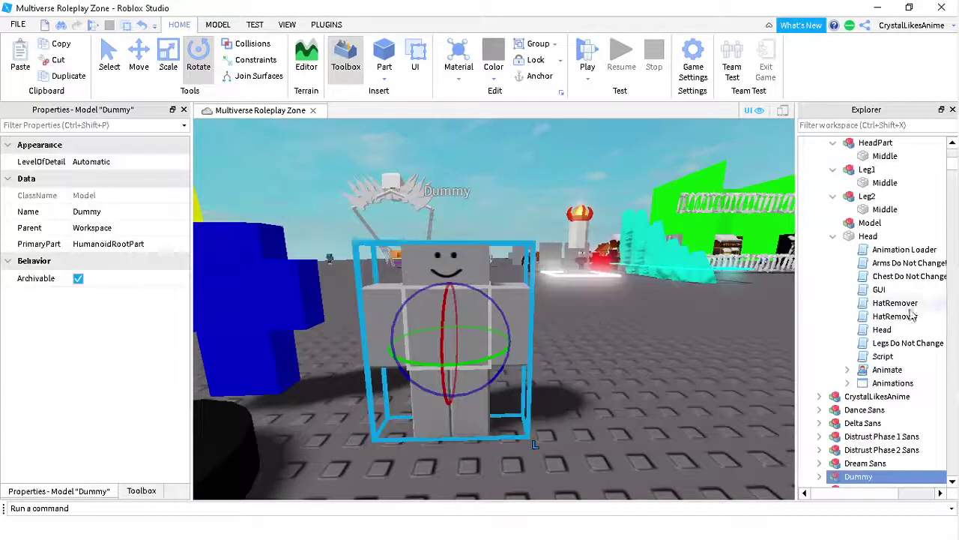
scroll(912, 315, down, 3)
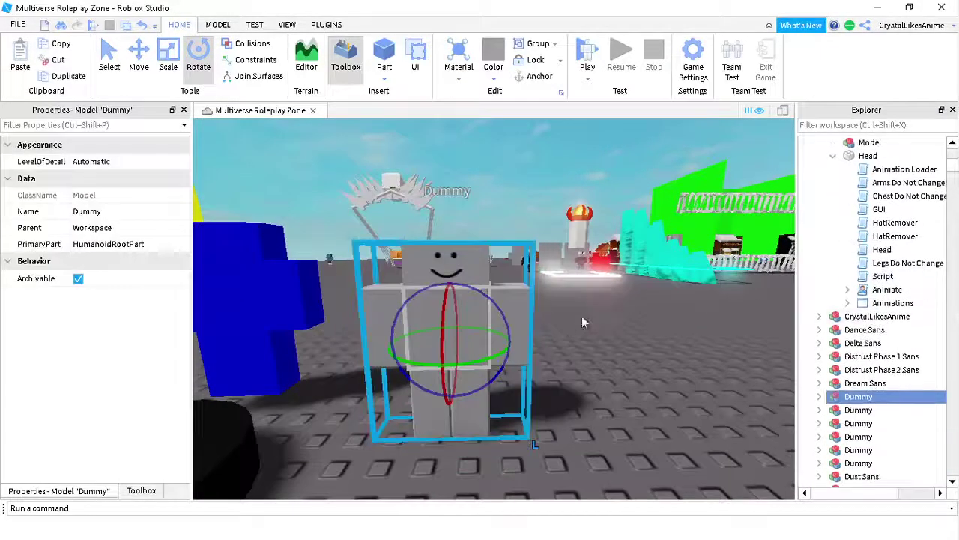
scroll(914, 290, down, 1)
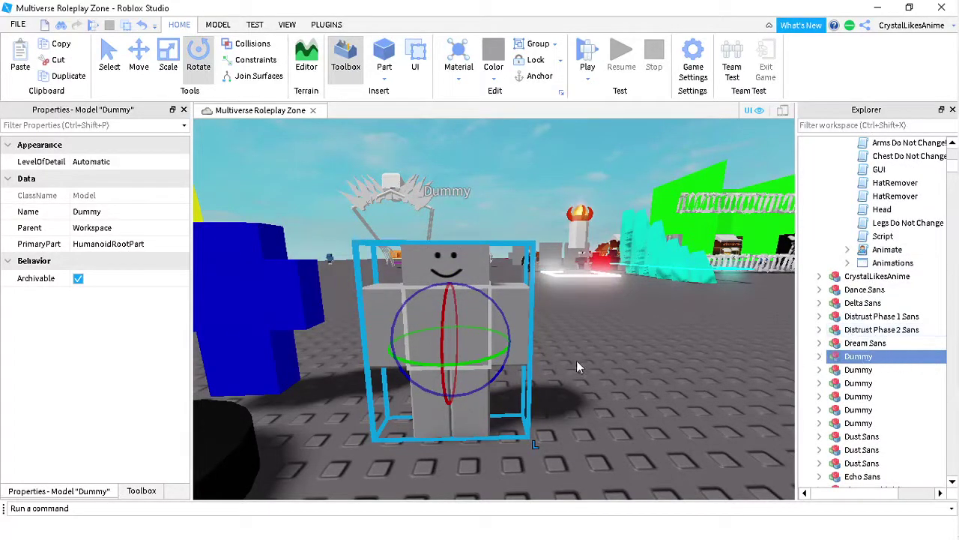
scroll(577, 361, up, 4)
scroll(577, 360, down, 5)
scroll(577, 361, up, 5)
scroll(578, 360, down, 4)
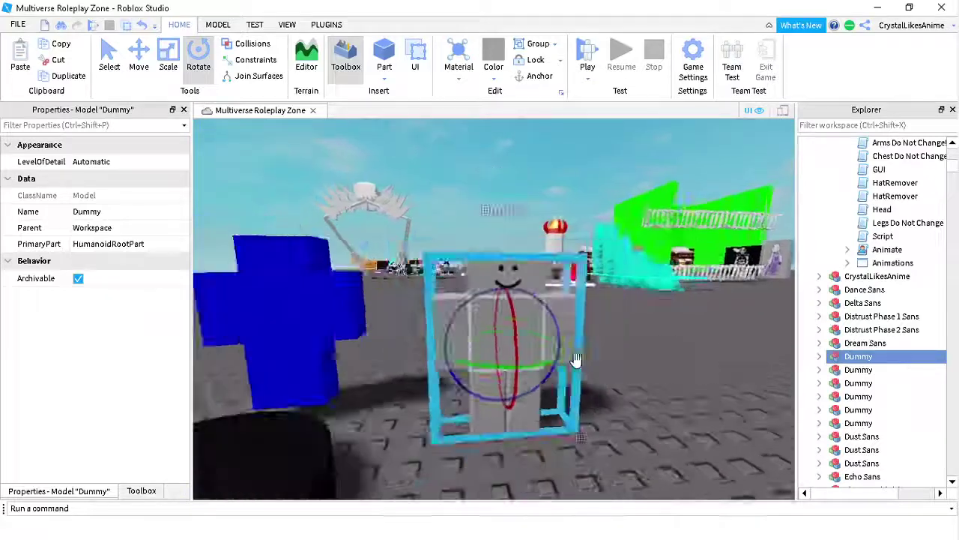
scroll(576, 361, down, 2)
scroll(576, 361, up, 4)
scroll(576, 360, down, 3)
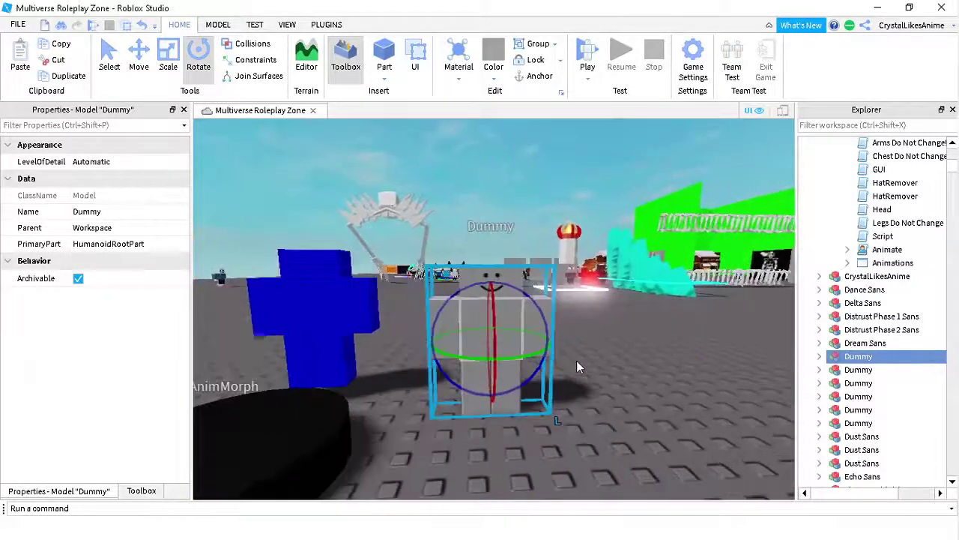
scroll(576, 360, up, 4)
scroll(576, 361, down, 4)
scroll(576, 361, up, 4)
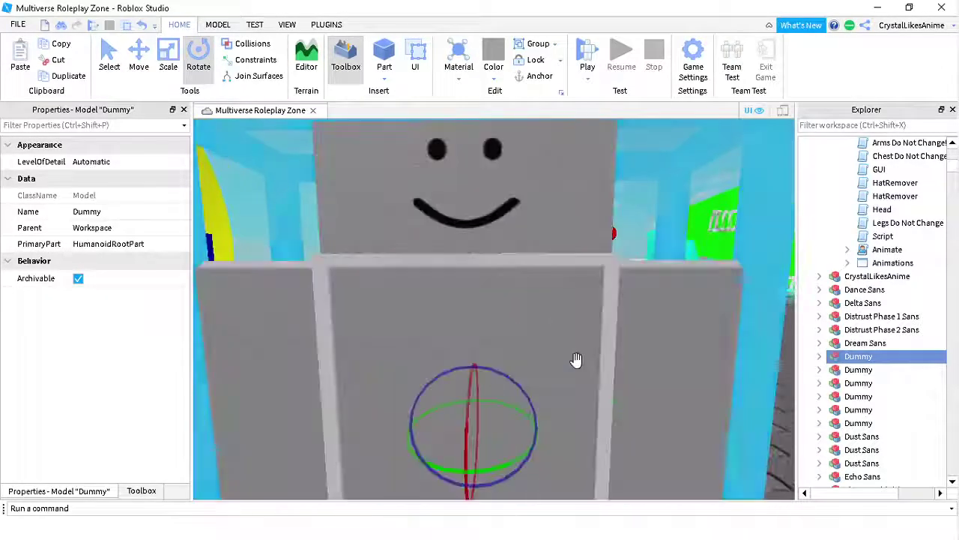
scroll(576, 360, down, 5)
scroll(576, 361, up, 1)
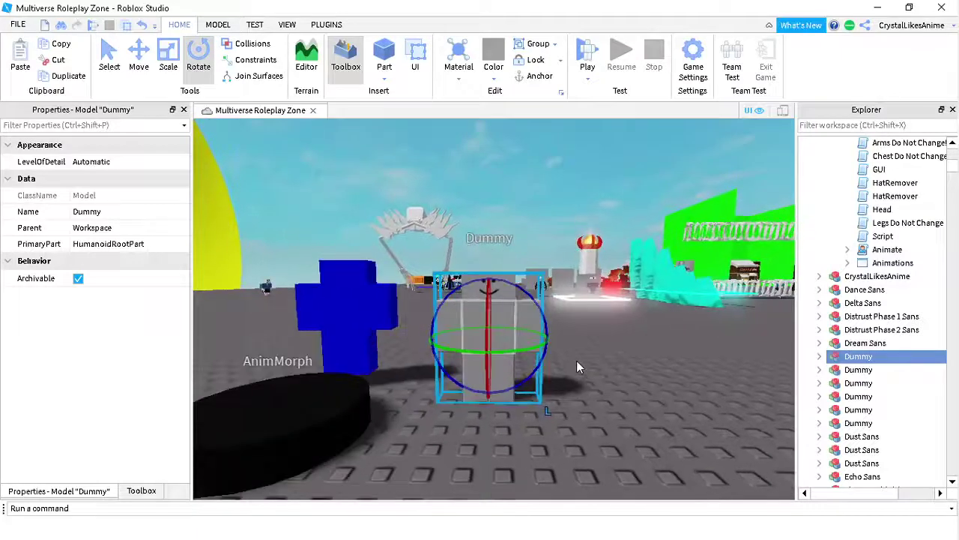
scroll(576, 361, up, 2)
scroll(576, 361, down, 2)
scroll(577, 360, up, 1)
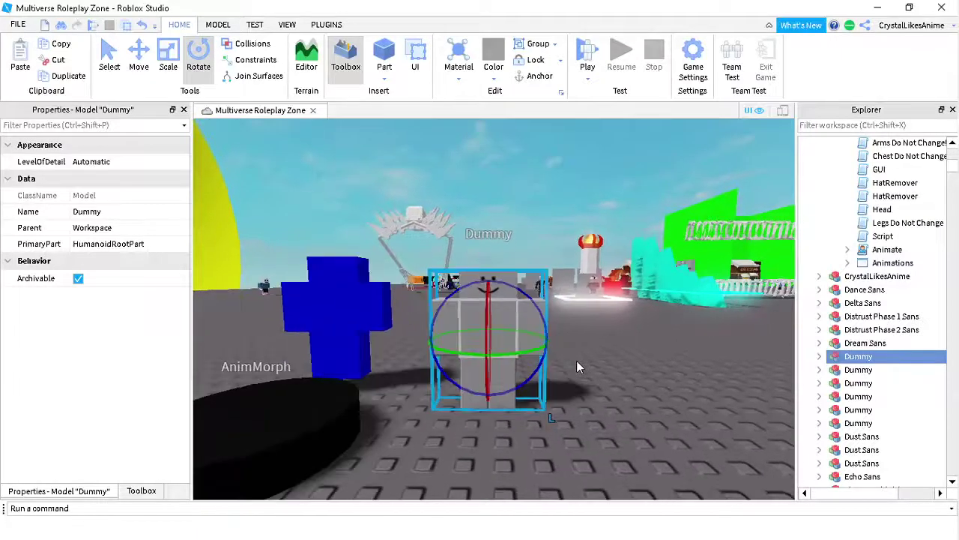
- Start the Animator plugin and choose the Dummy beside the AnimMorph body as the rig to animate
click(621, 374)
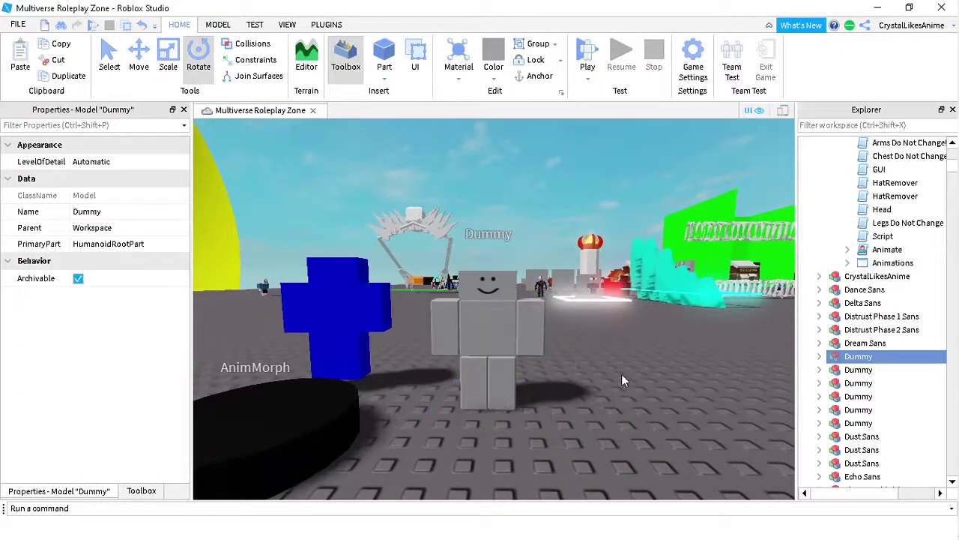
click(514, 417)
scroll(540, 439, up, 3)
scroll(540, 439, down, 5)
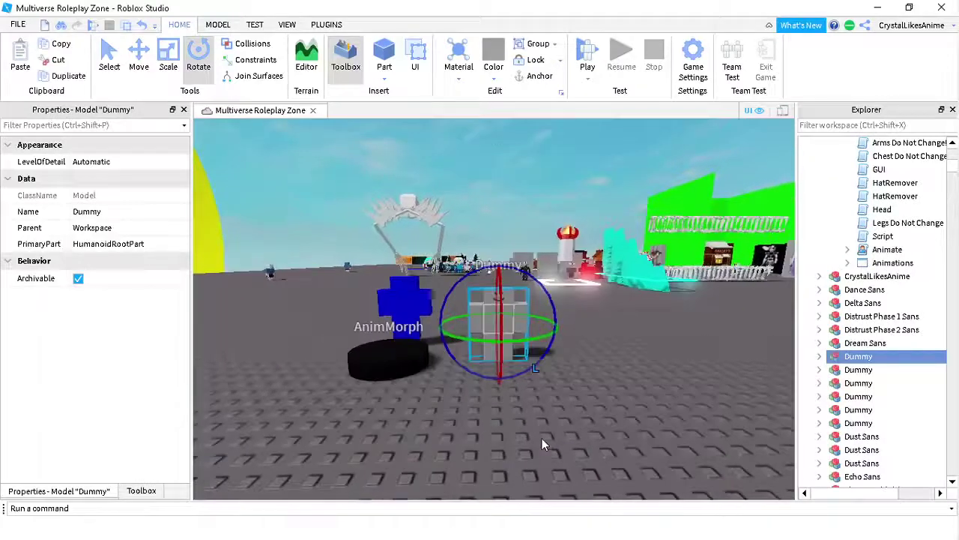
key(f)
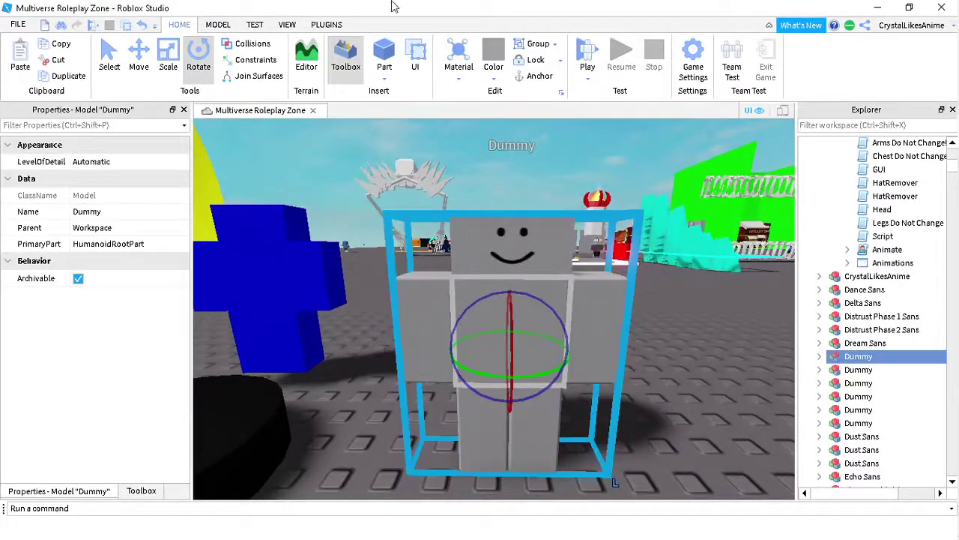
click(326, 24)
click(419, 60)
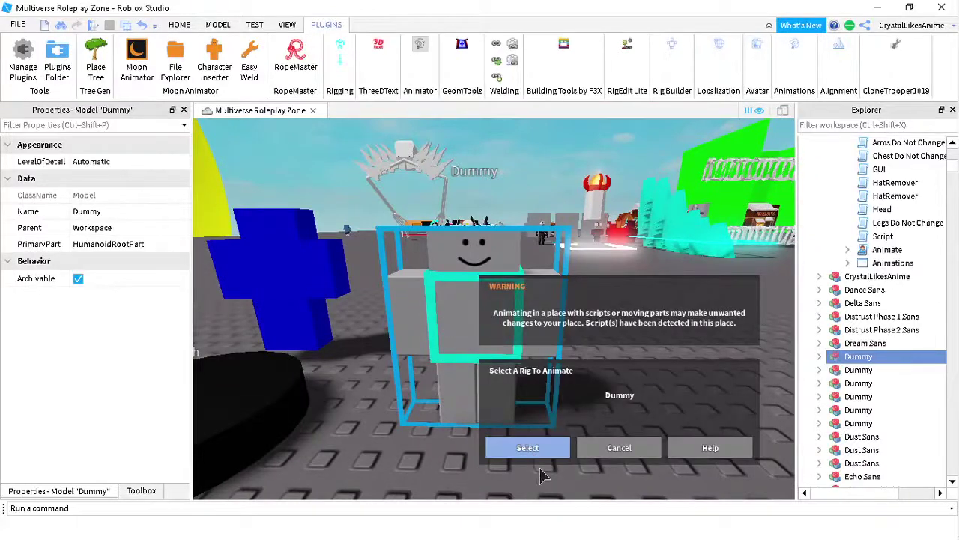
click(525, 444)
- Rotate the Dummy's two arms in opposite directions into a walking pose at time 0
click(526, 334)
right_drag(445, 338, 352, 340)
drag(496, 341, 577, 265)
click(509, 308)
right_drag(623, 305, 656, 407)
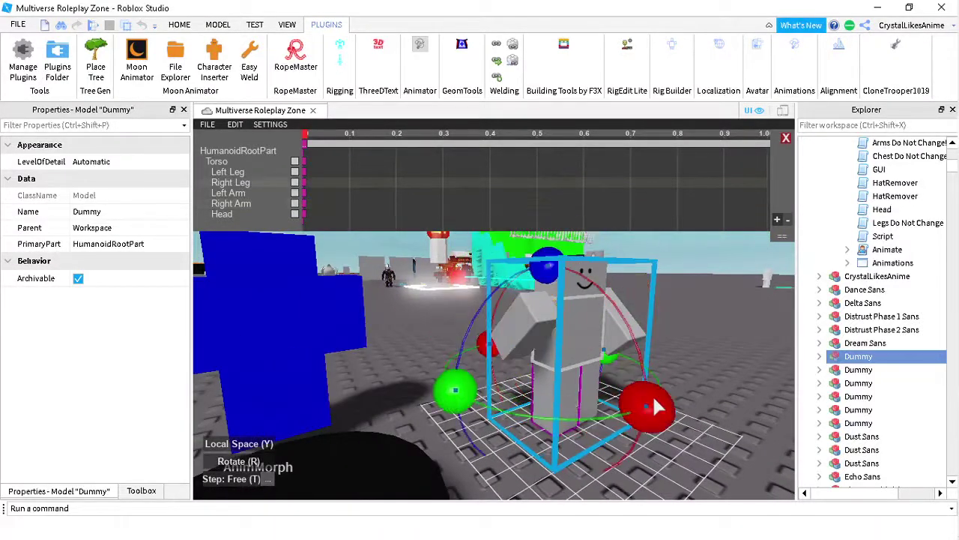
- Rotate the Dummy's Right Leg and Left Leg in opposite directions for a stride at time 0
drag(656, 407, 667, 347)
right_drag(667, 311, 582, 338)
click(583, 382)
drag(507, 409, 550, 435)
right_drag(550, 434, 509, 144)
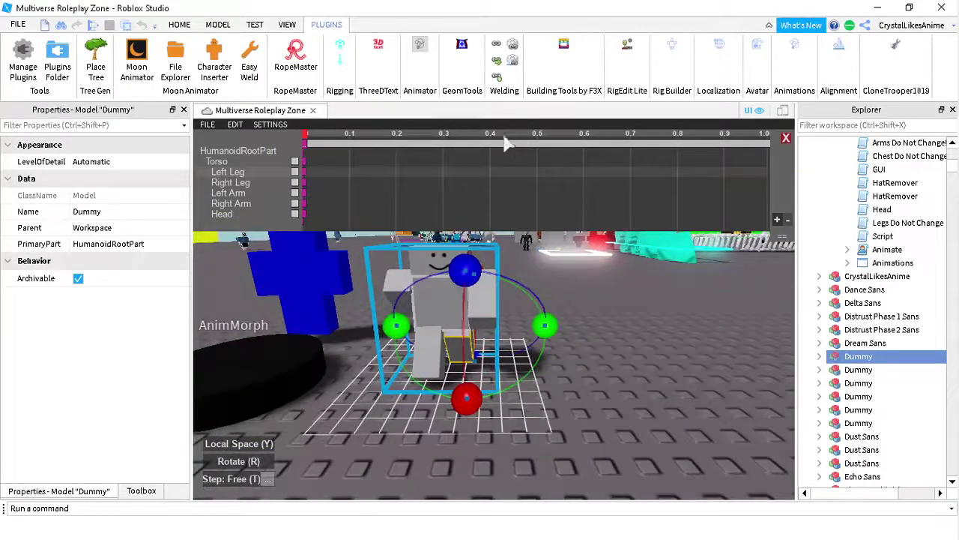
- Move the timeline to 0.5 and rotate the Left Leg and Right Leg into the reversed stride
click(535, 138)
right_drag(565, 249, 565, 344)
drag(563, 407, 505, 312)
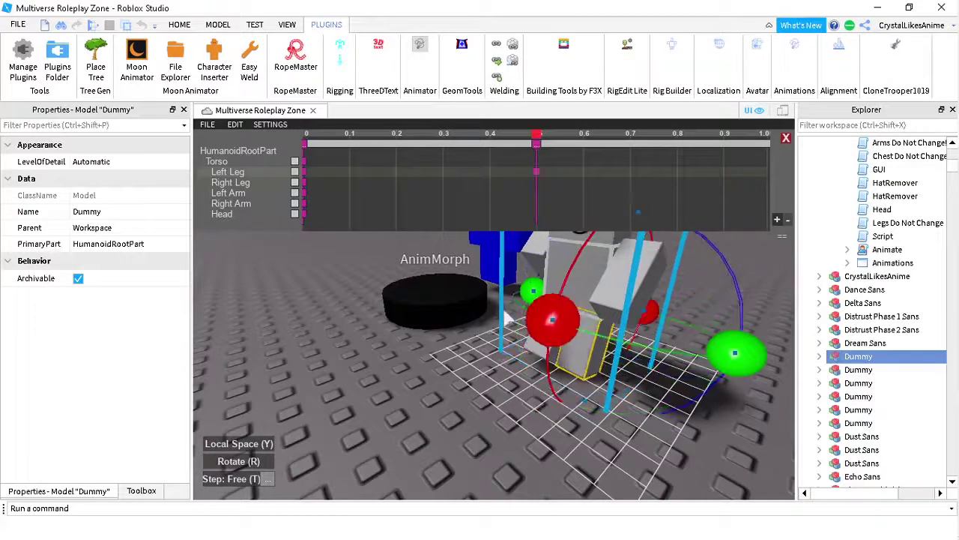
drag(546, 271, 547, 344)
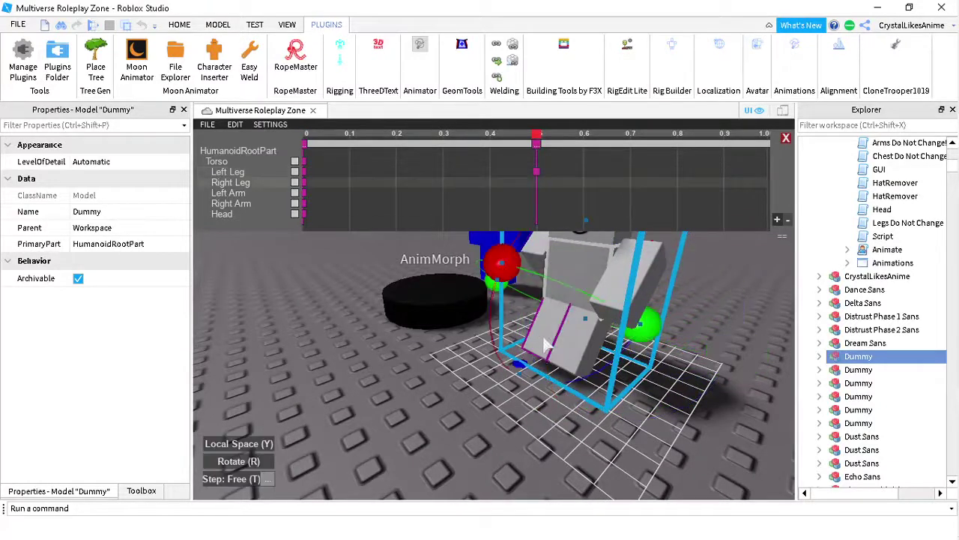
drag(502, 273, 510, 372)
- Rotate the Dummy's Left Arm and Right Arm into the reversed arm swing at time 0.5
click(645, 283)
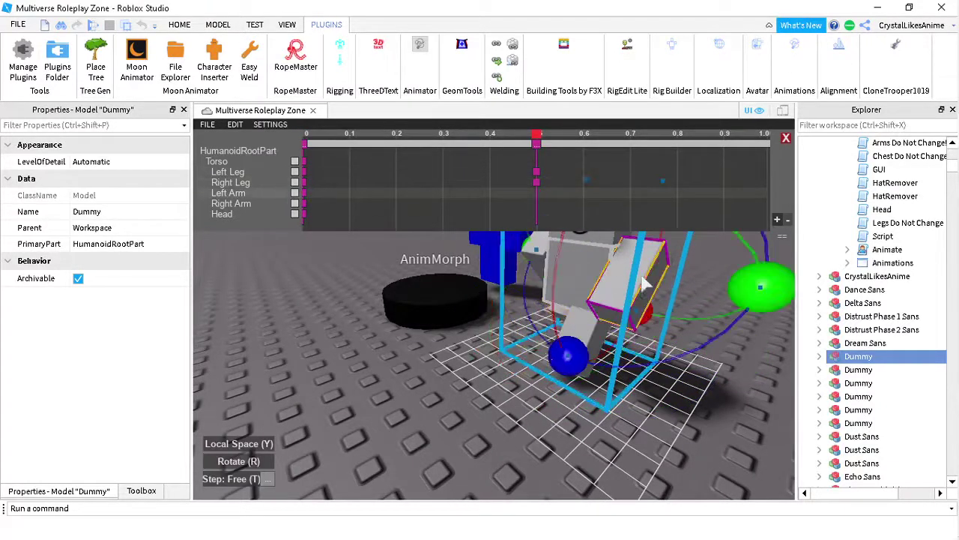
click(565, 365)
right_drag(565, 365, 577, 334)
drag(527, 269, 500, 378)
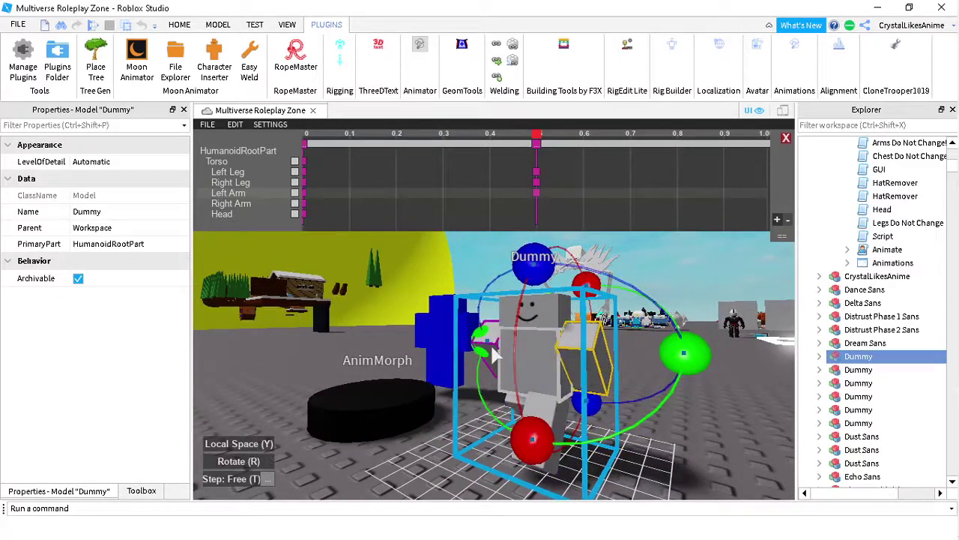
click(501, 375)
drag(474, 431, 489, 260)
right_drag(497, 285, 546, 285)
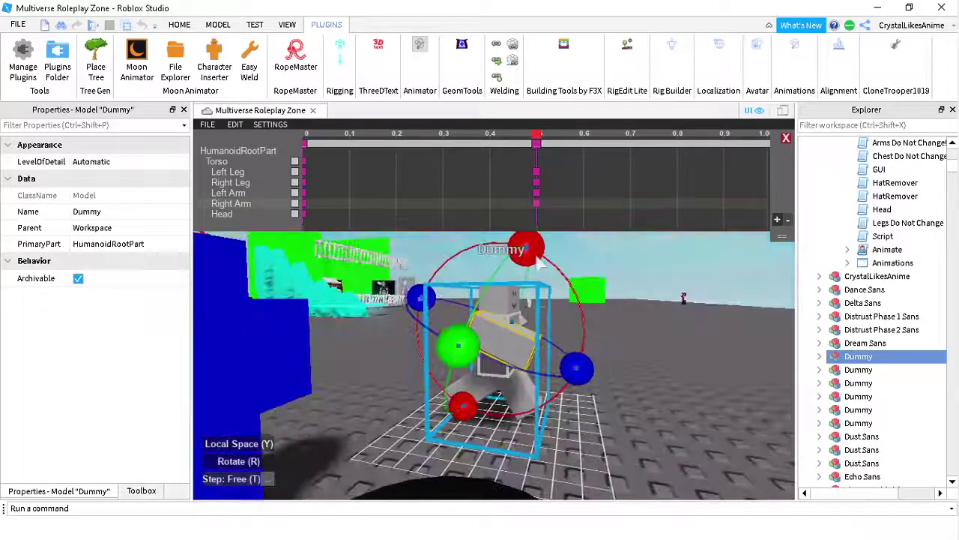
- Finish rotating the Dummy's Right Arm into its swing at time 0.5 and turn on looping for the animation
drag(538, 261, 550, 271)
click(235, 126)
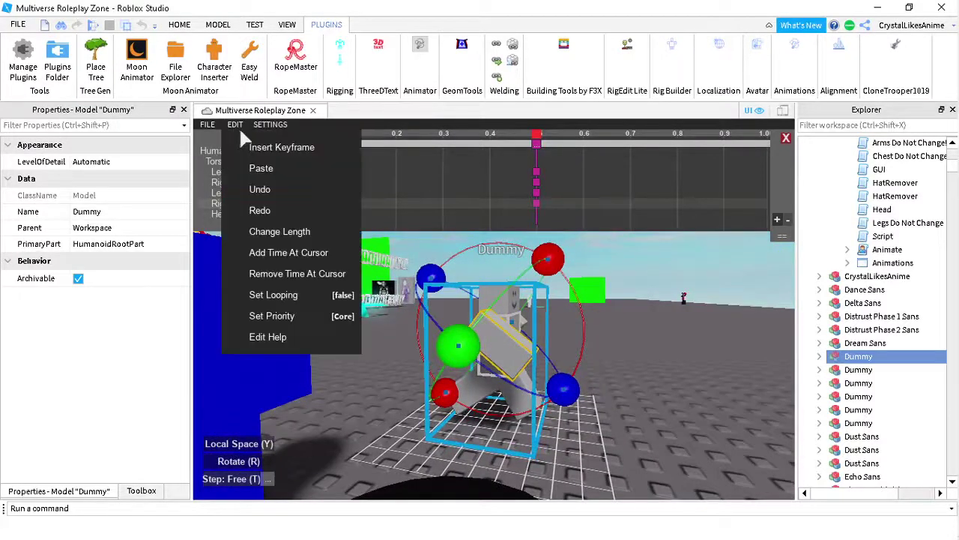
click(296, 296)
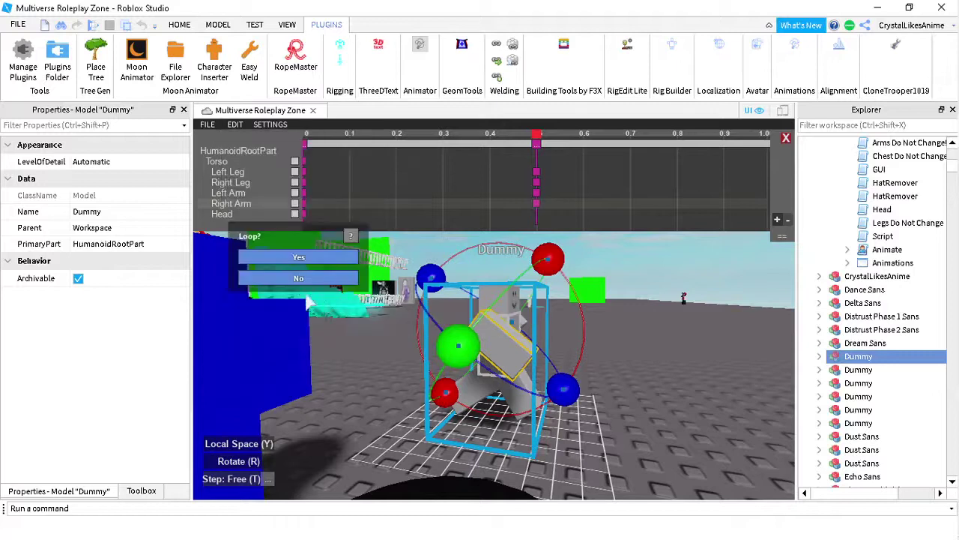
click(304, 260)
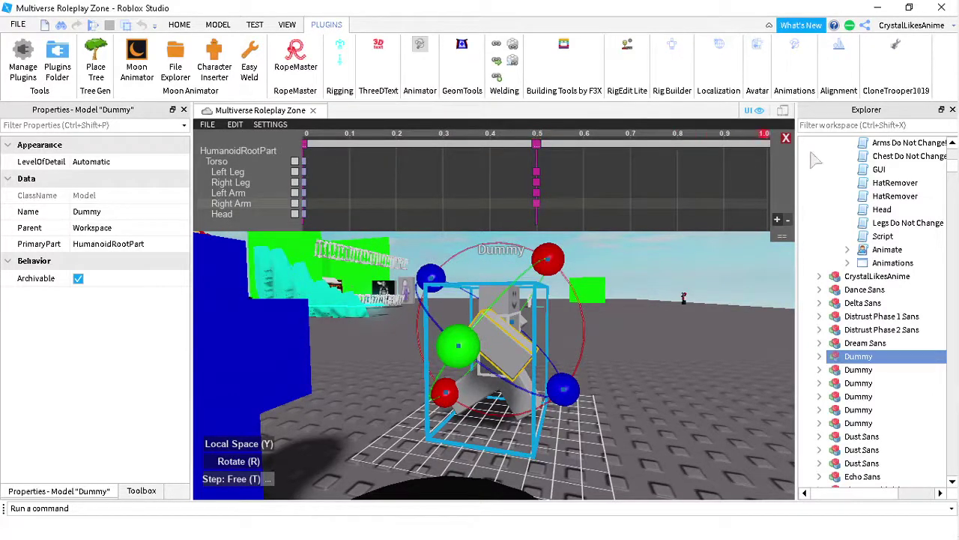
- Paste the copied starting pose as keyframes at time 1.0 and play the walk animation on the Dummy
click(207, 125)
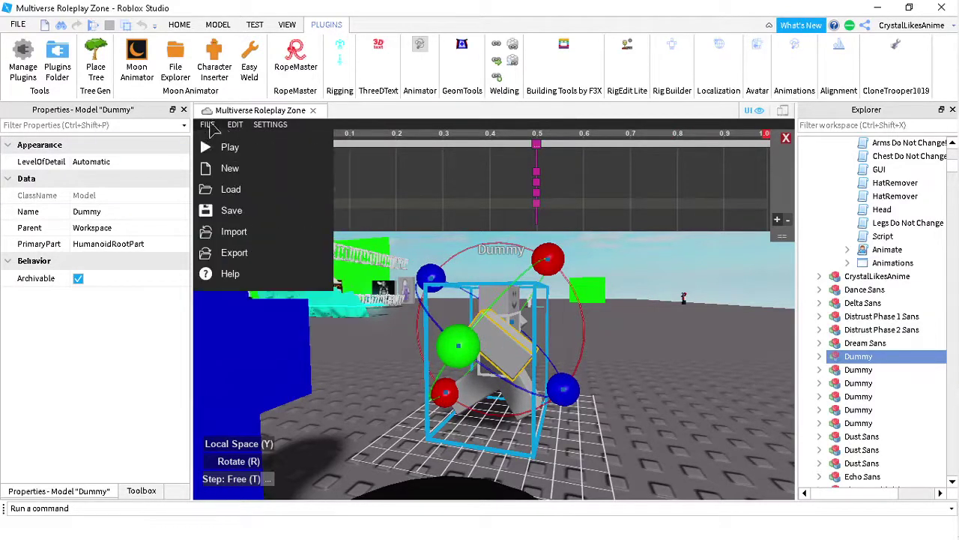
click(234, 126)
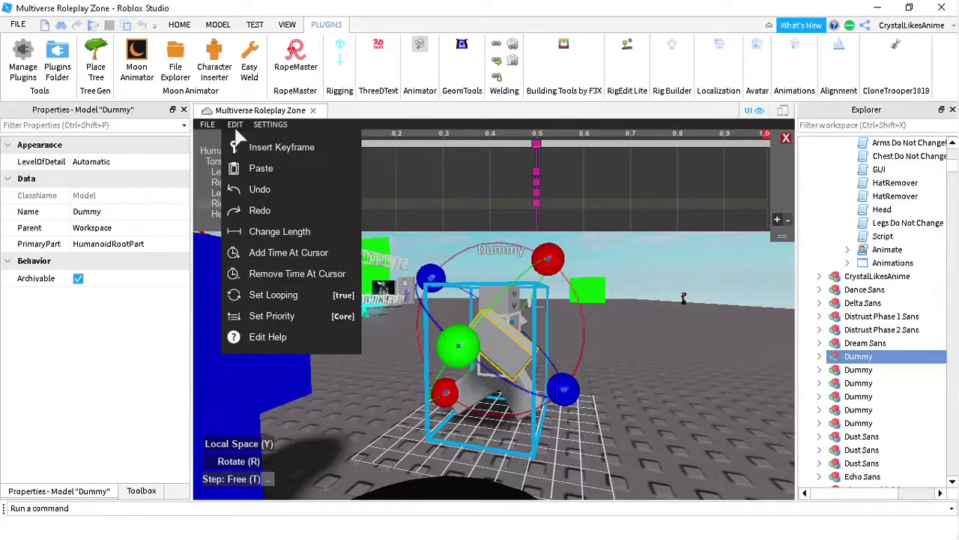
click(263, 173)
click(672, 367)
key(space)
right_drag(672, 367, 667, 362)
- Export the animation as a new asset titled Walk with the description "e", and copy its asset ID
click(234, 125)
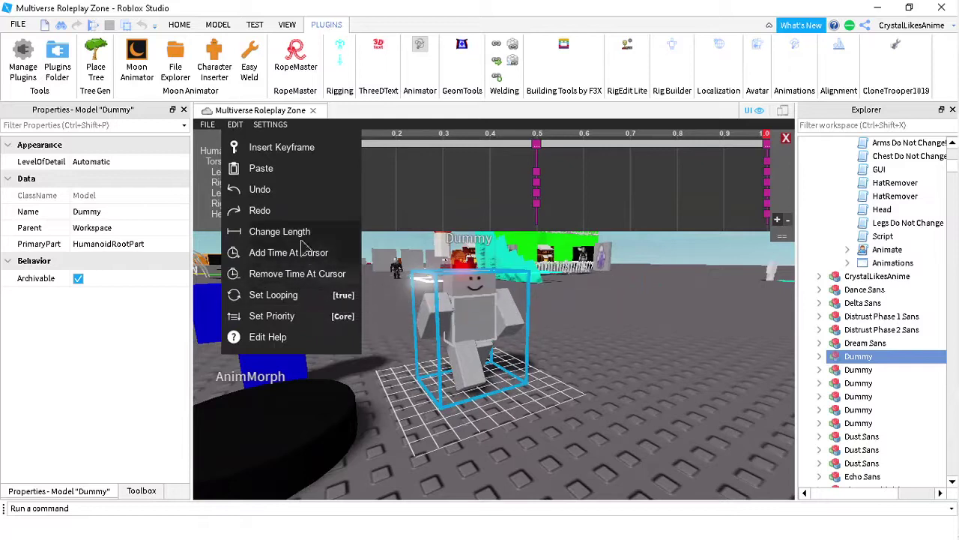
click(207, 125)
click(237, 250)
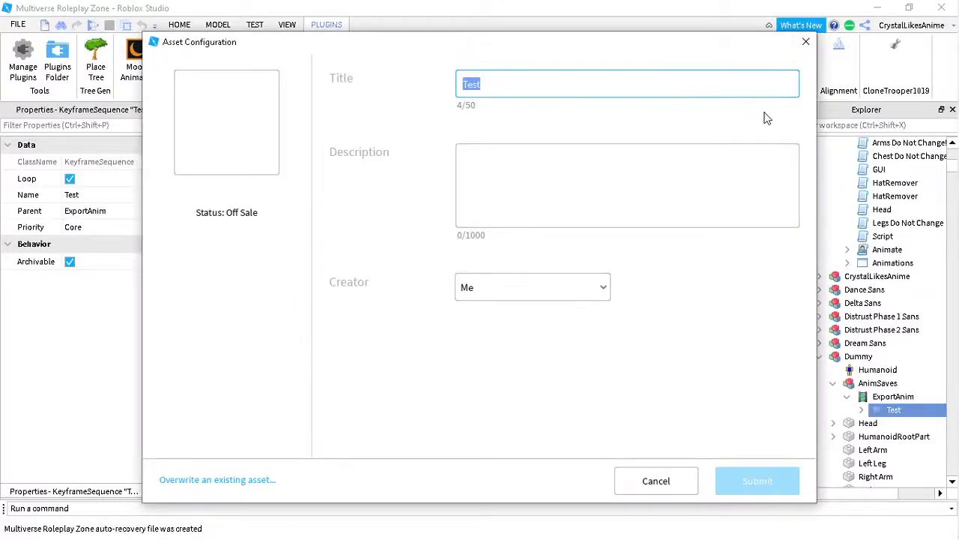
click(611, 155)
text(alk)
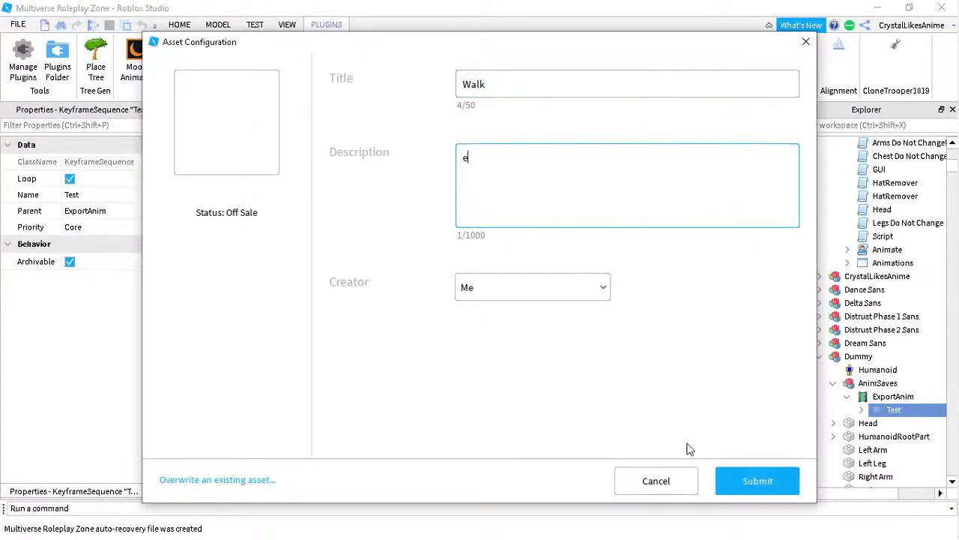
click(749, 485)
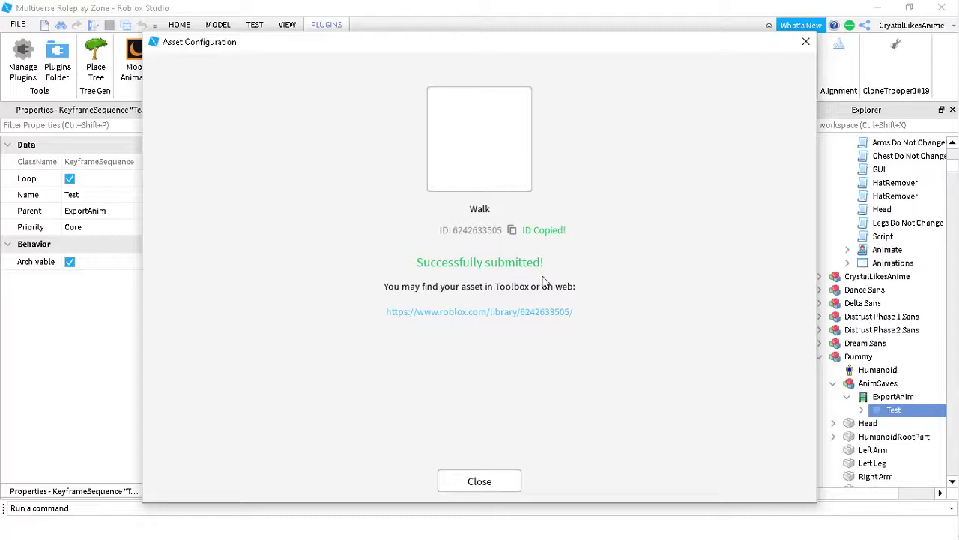
click(505, 478)
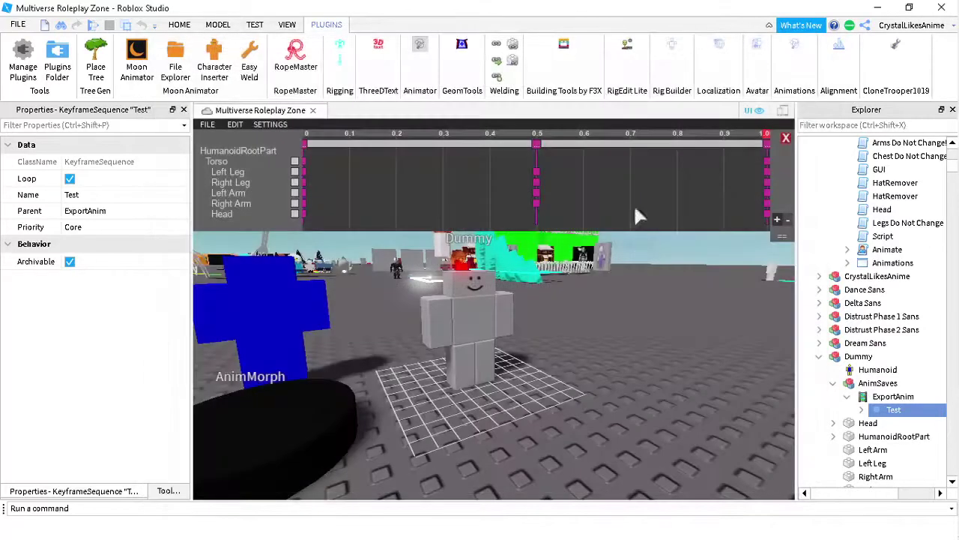
- Close the animation editor and accept losing the unsaved progress
click(786, 139)
right_drag(526, 332, 645, 332)
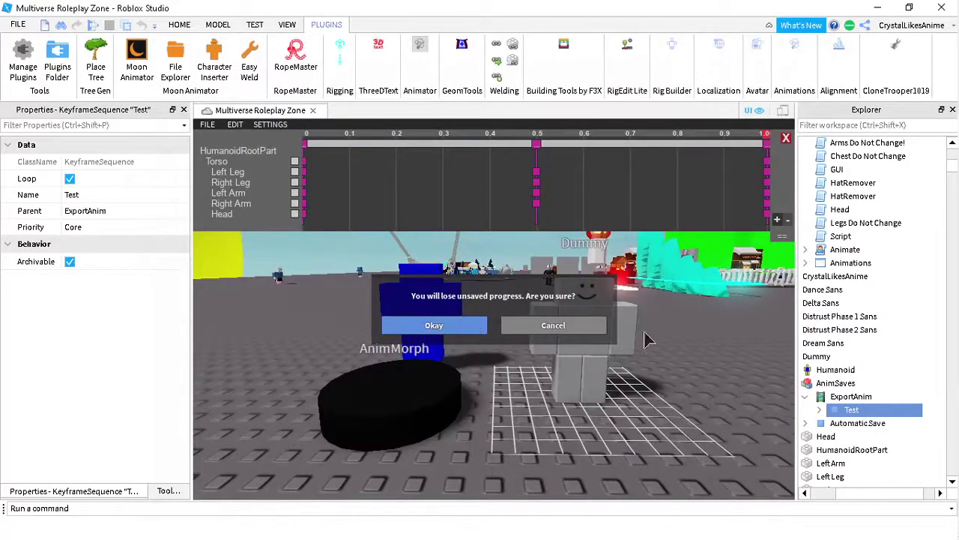
click(477, 325)
- Set the AnimationId of WalkAnim, under walk in AnimMorph's Animate script, to the copied Walk asset ID
right_drag(514, 323, 518, 323)
key(w)
key(s)
key(d)
key(w)
key(a)
scroll(516, 324, down, 4)
click(516, 324)
scroll(516, 324, up, 4)
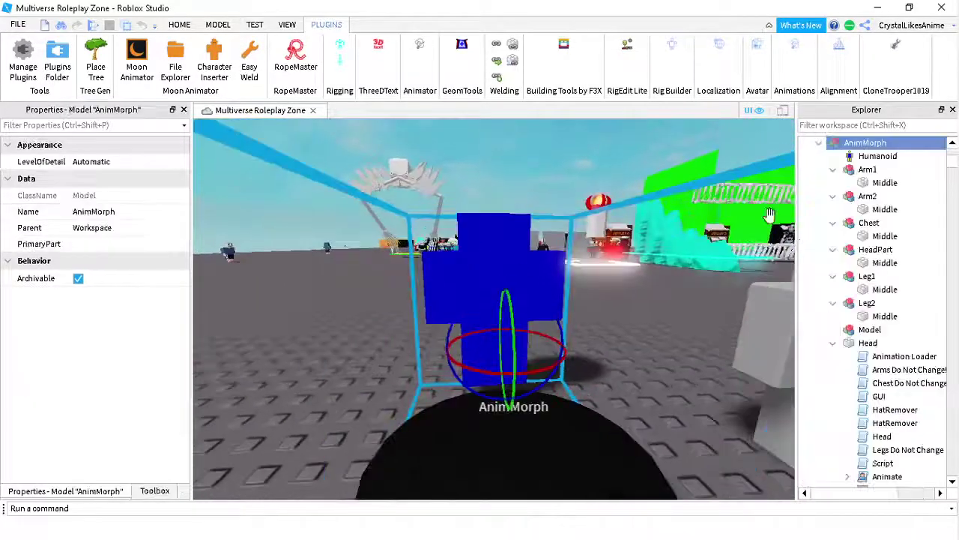
click(847, 356)
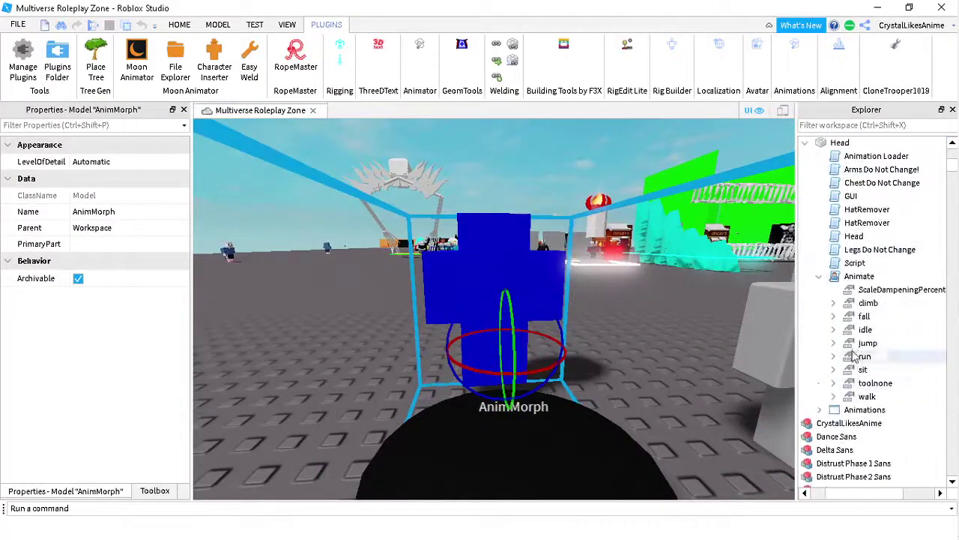
click(833, 396)
click(862, 410)
click(124, 162)
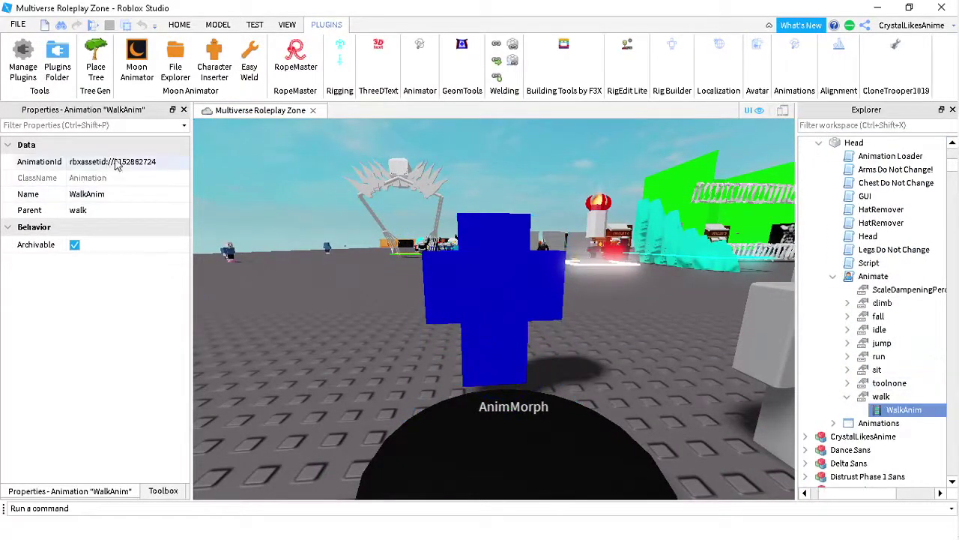
key(Return)
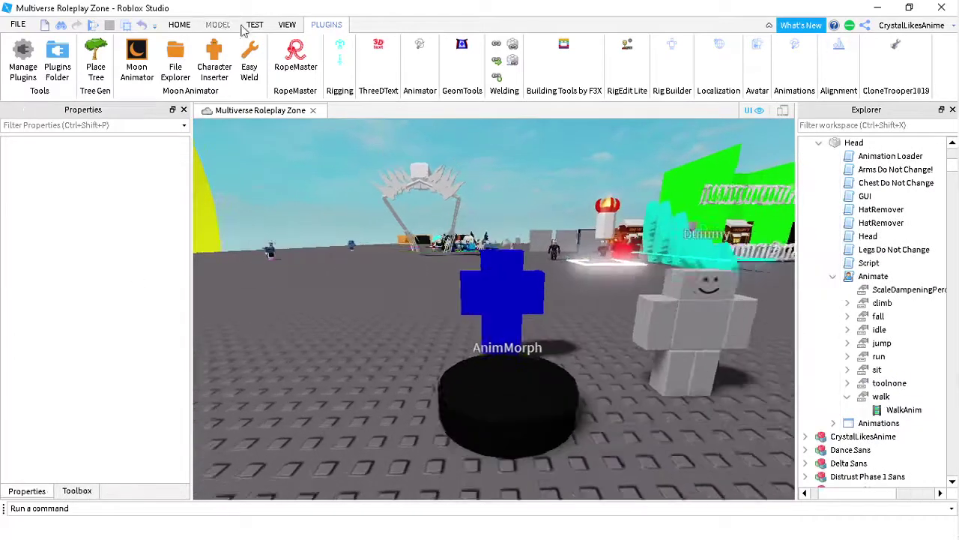
- Start a play test of the place
click(249, 27)
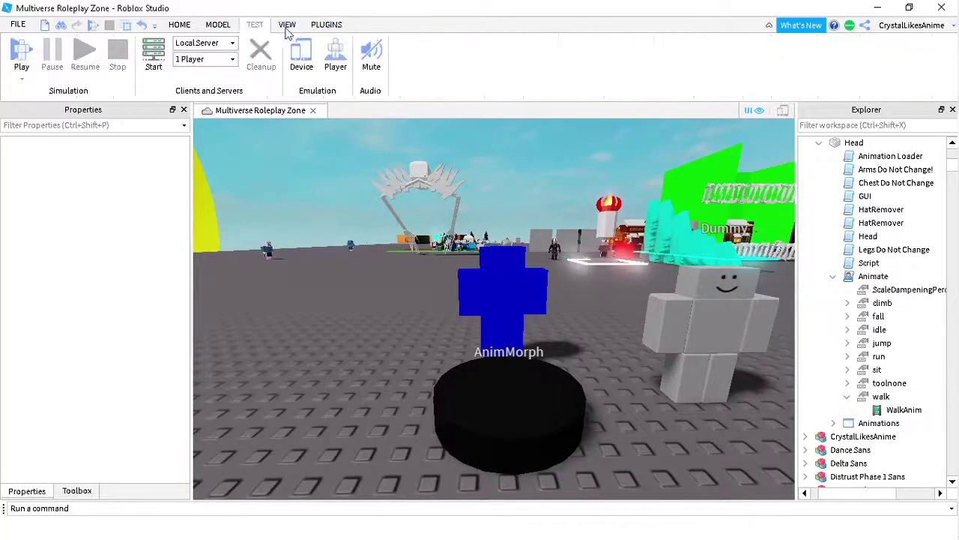
click(23, 76)
click(56, 112)
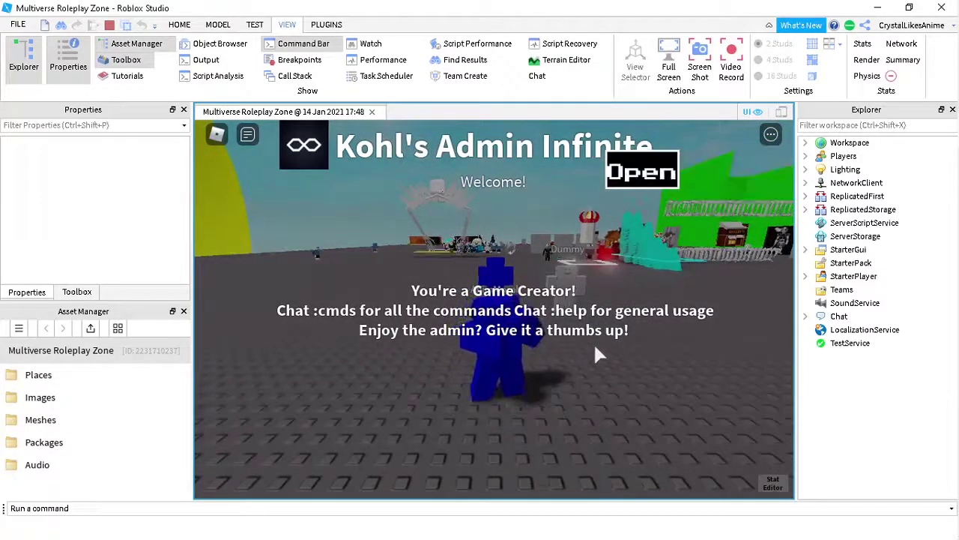
- Walk the morphed blue character around and examine its walk animation from different angles
key(s)
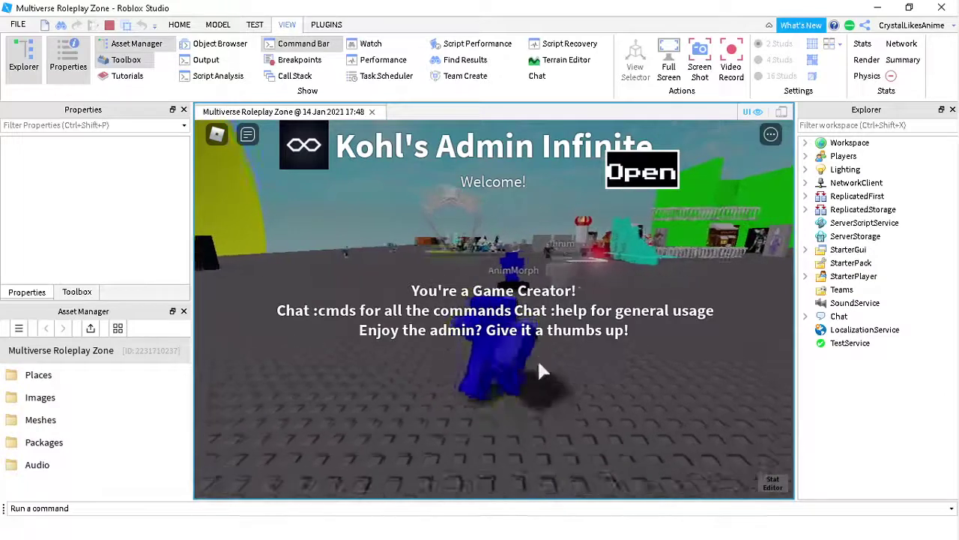
scroll(539, 359, up, 2)
right_drag(539, 357, 537, 355)
scroll(530, 236, down, 2)
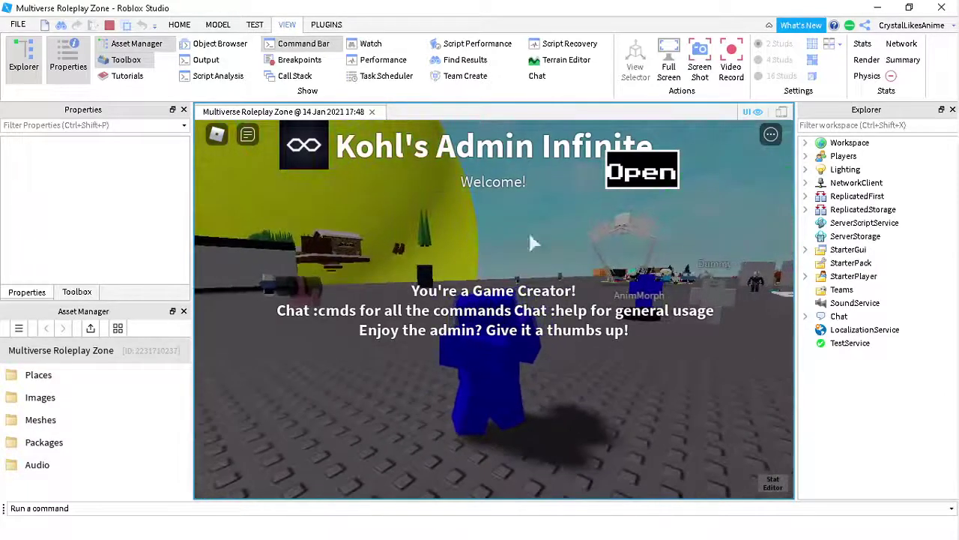
right_drag(523, 389, 523, 390)
key(s)
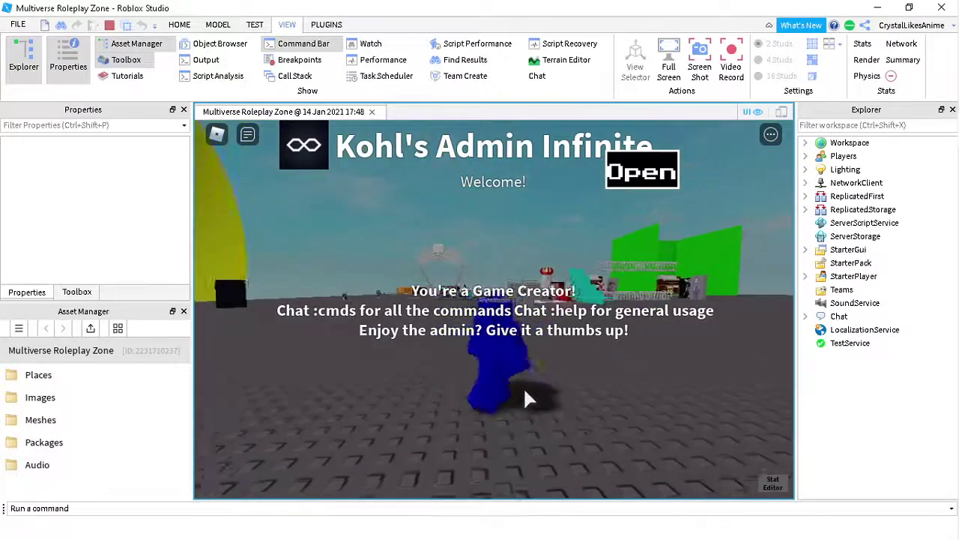
key(s)
scroll(525, 386, up, 1)
scroll(519, 392, down, 2)
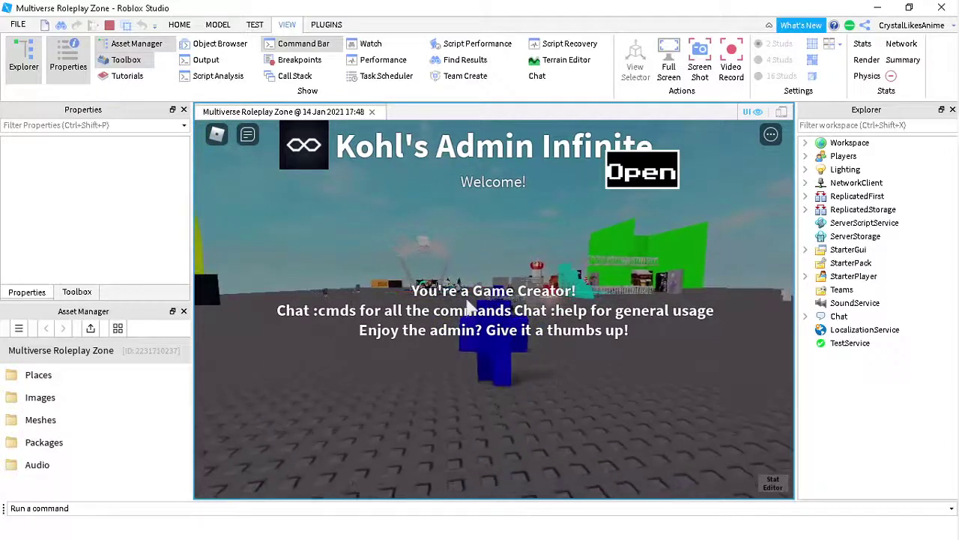
key(s)
scroll(479, 329, up, 1)
scroll(480, 339, up, 1)
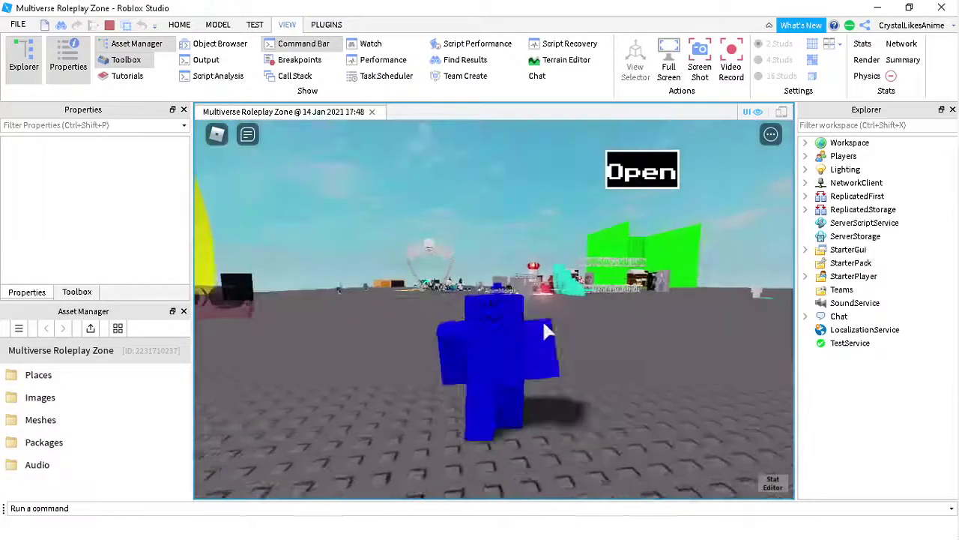
- Refresh the player's own character with the admin command "re me"
key(apostrophe)
text(re me)
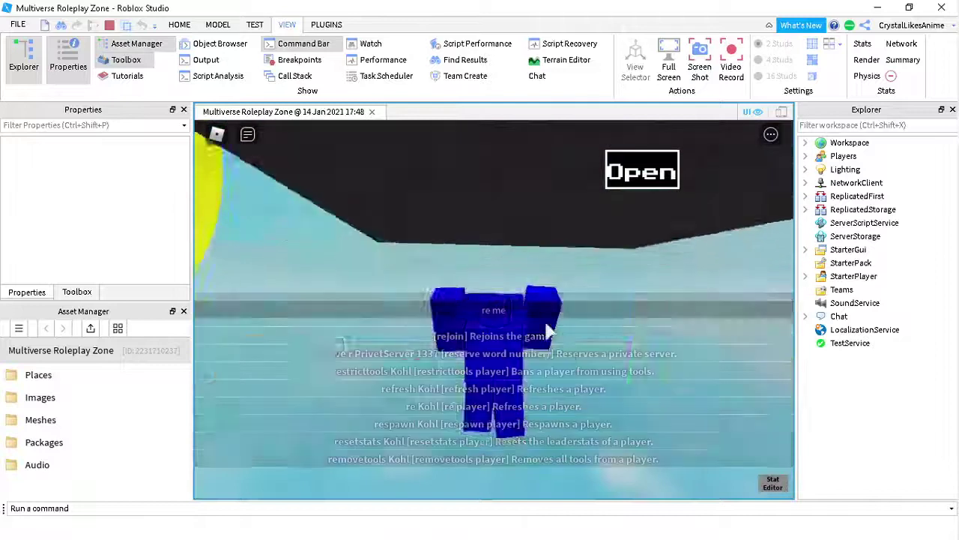
key(Return)
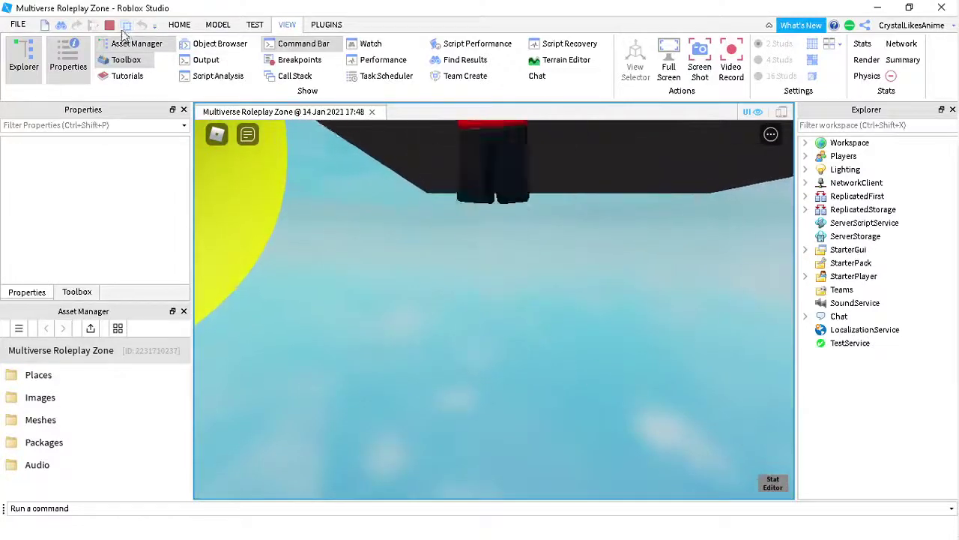
right_drag(471, 258, 485, 236)
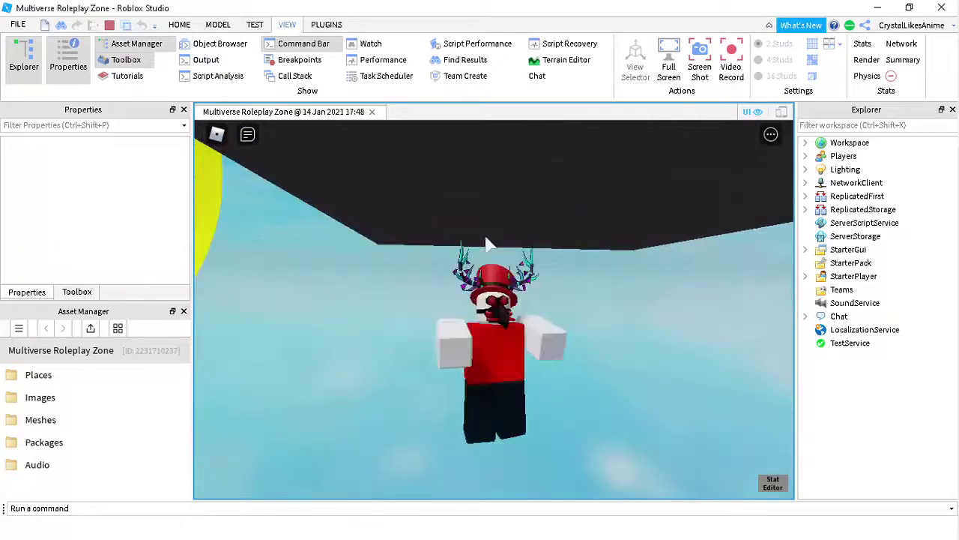
- Walk the refreshed character back to the AnimMorph pad and morph it into the blue character again
key(w)
right_drag(504, 275, 505, 275)
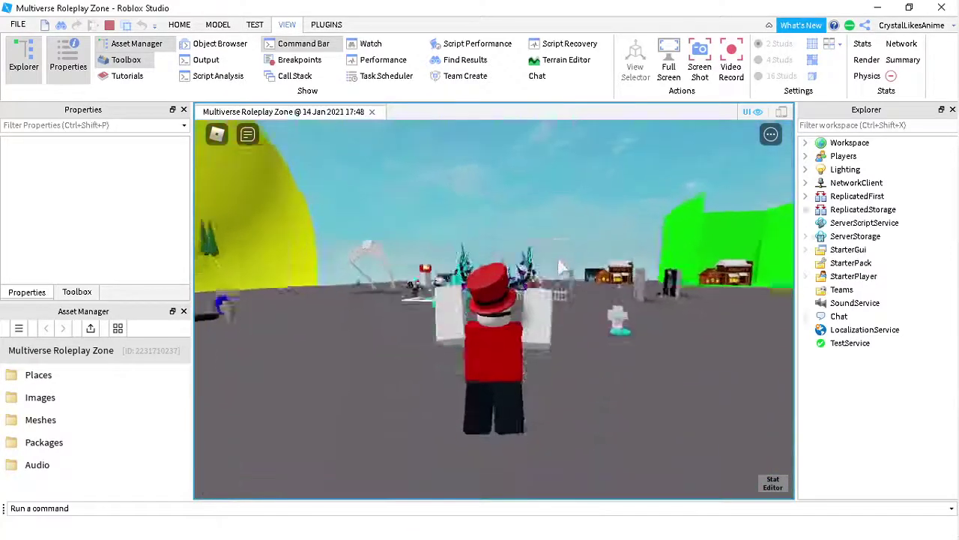
key(w)
mouse_move(562, 266)
right_down()
mouse_move(558, 259)
mouse_move(561, 274)
right_up()
key(w)
key(w)
key(s)
key(w)
key(a)
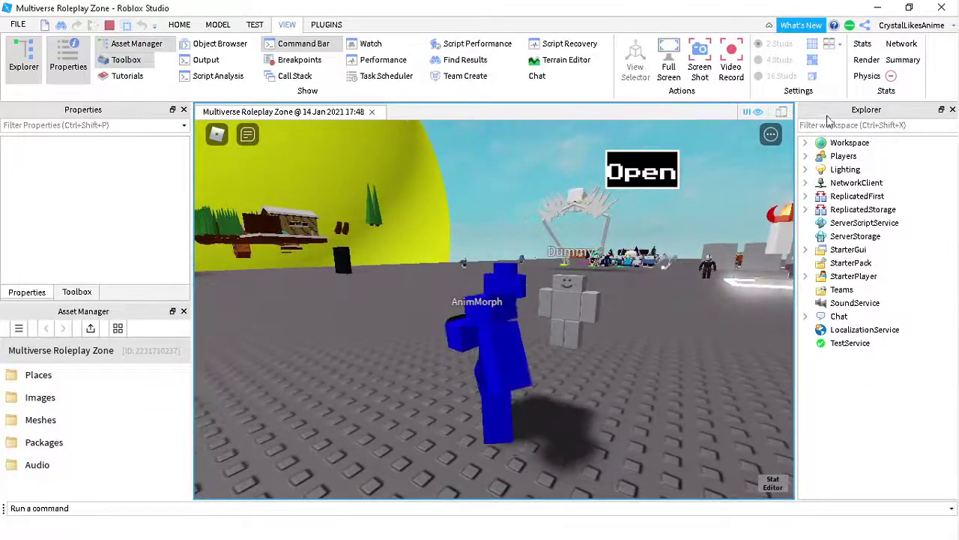
- Expand the running game's Workspace and inspect the contents of the AnimMorph model
double_click(812, 146)
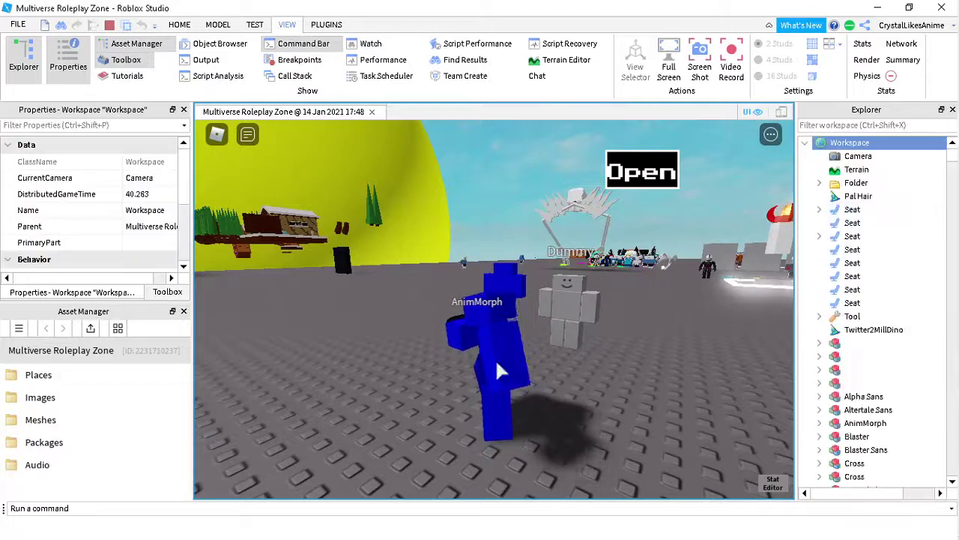
right_drag(496, 360, 507, 371)
scroll(357, 331, up, 1)
scroll(501, 370, down, 1)
scroll(867, 220, down, 6)
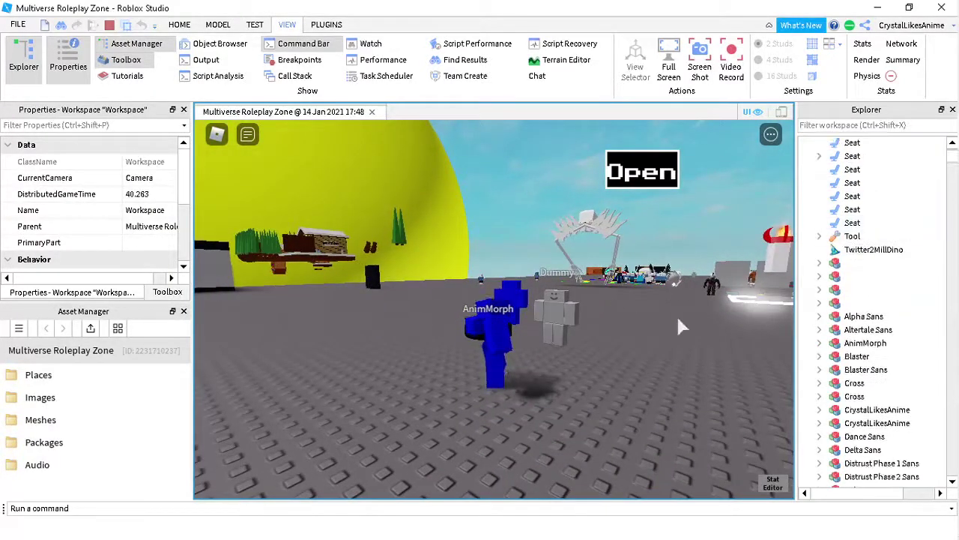
click(863, 183)
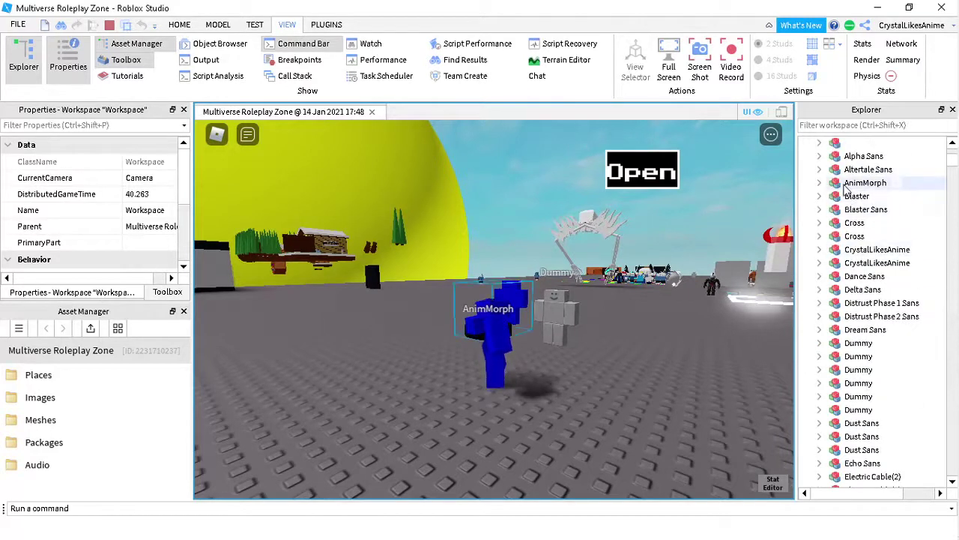
click(819, 183)
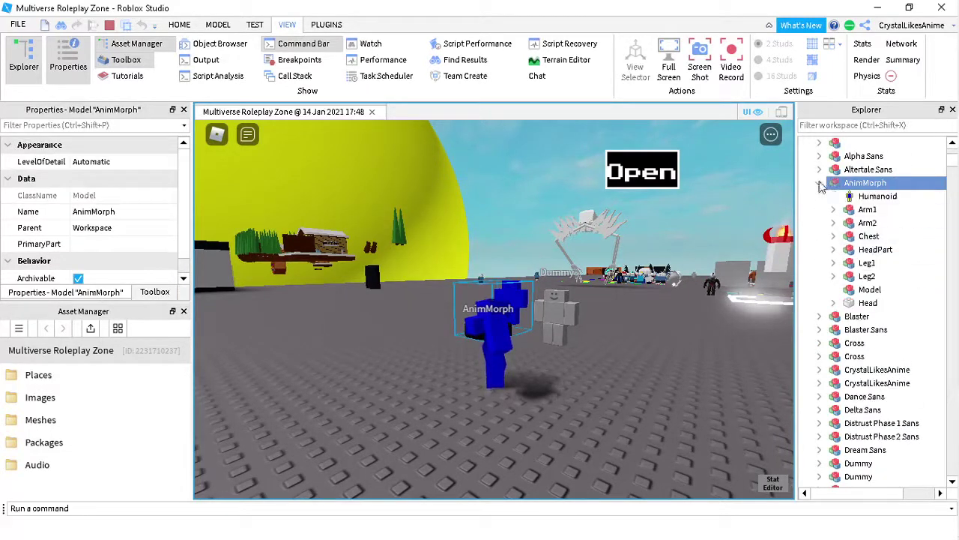
click(820, 182)
- Find the player's character model by filtering the Workspace for the username, clear the filter, and expand the model to inspect its contents
click(845, 125)
text(crystal)
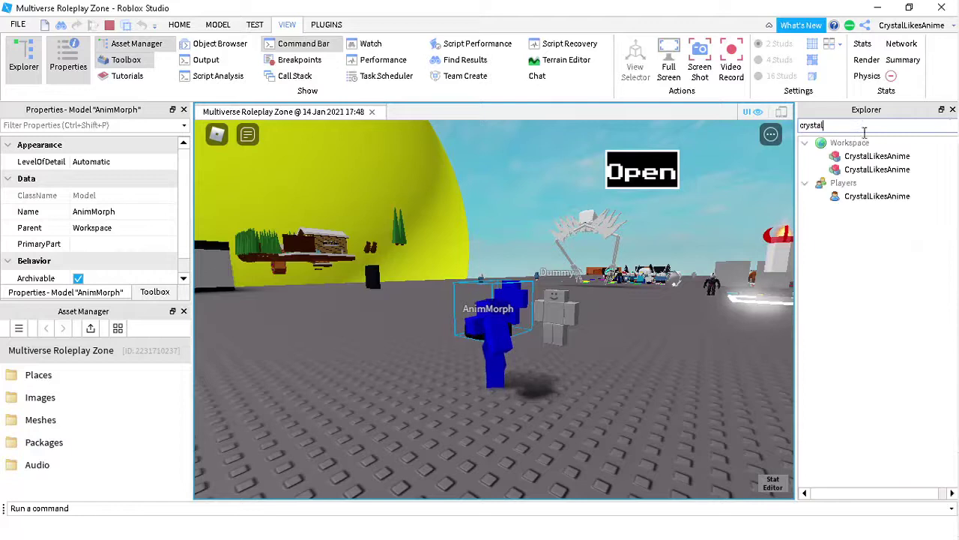
click(879, 171)
drag(847, 110, 681, 130)
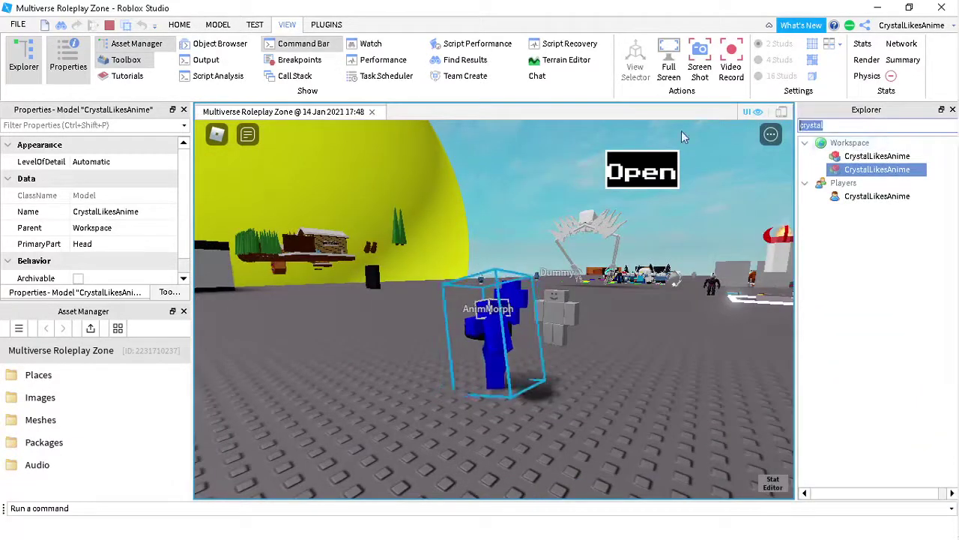
key(BackSpace)
scroll(848, 308, down, 5)
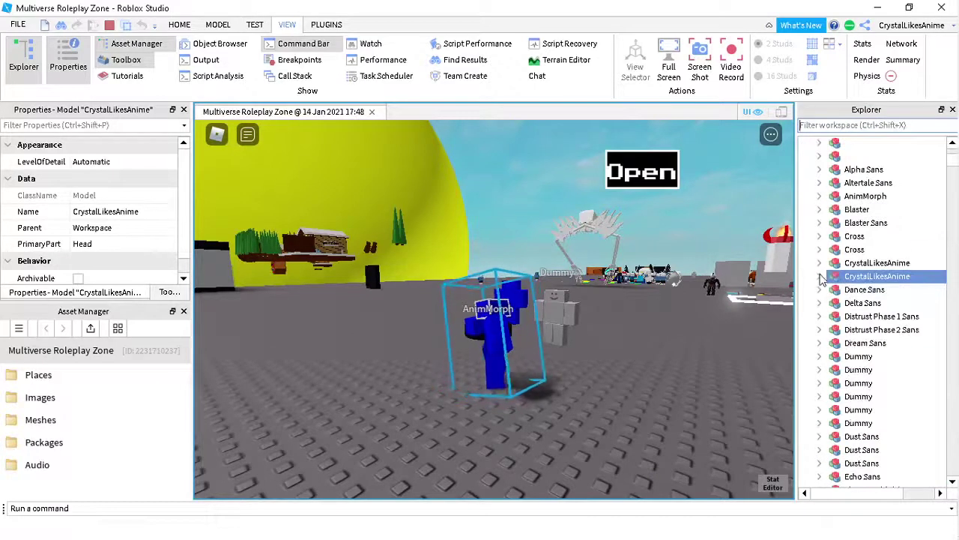
click(819, 275)
key(f)
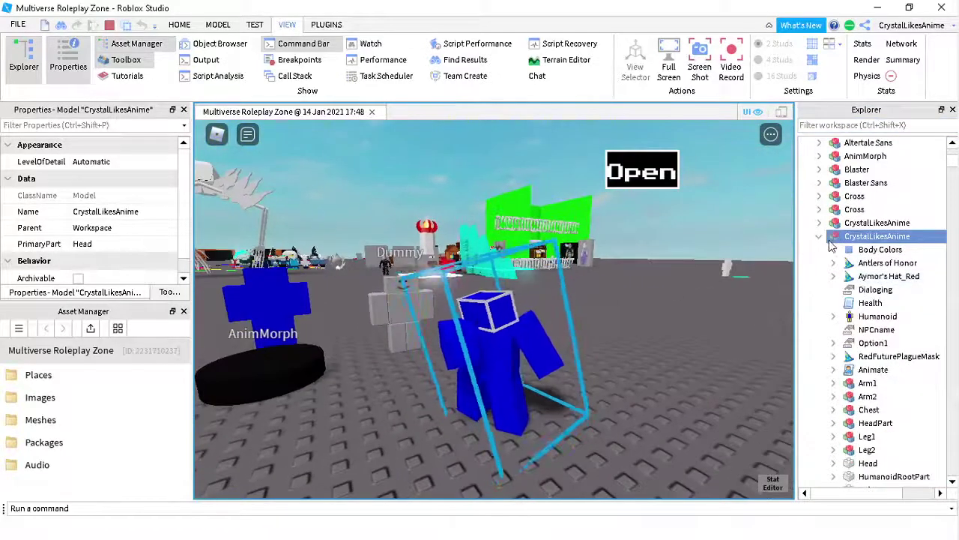
- Expand the Animate script in the player's character and its walk value, and select WalkAnim to inspect its properties
right_click(879, 239)
click(867, 110)
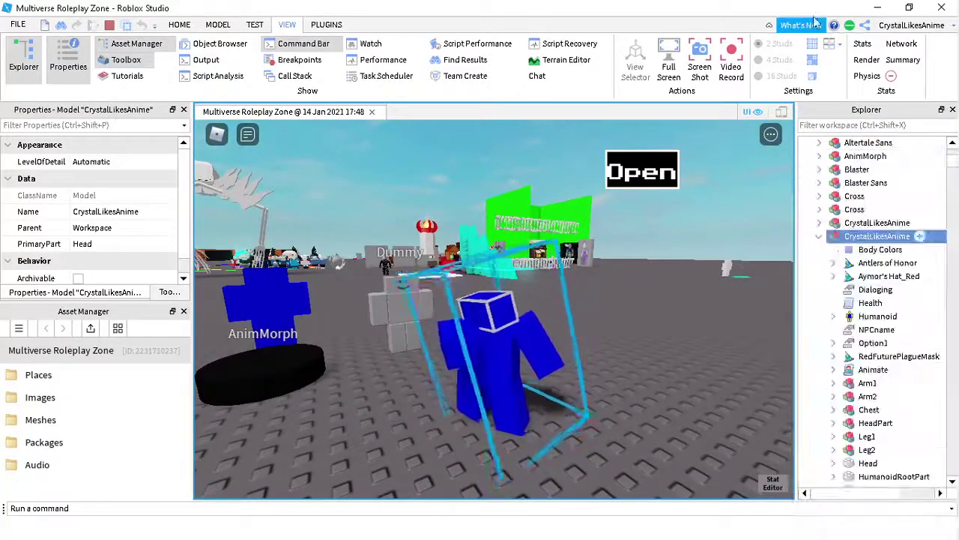
scroll(812, 437, down, 2)
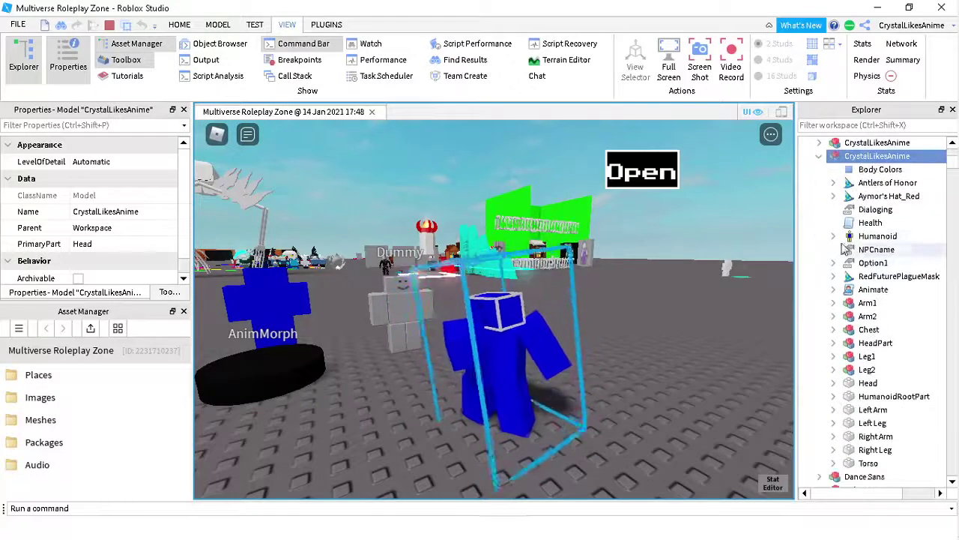
click(870, 289)
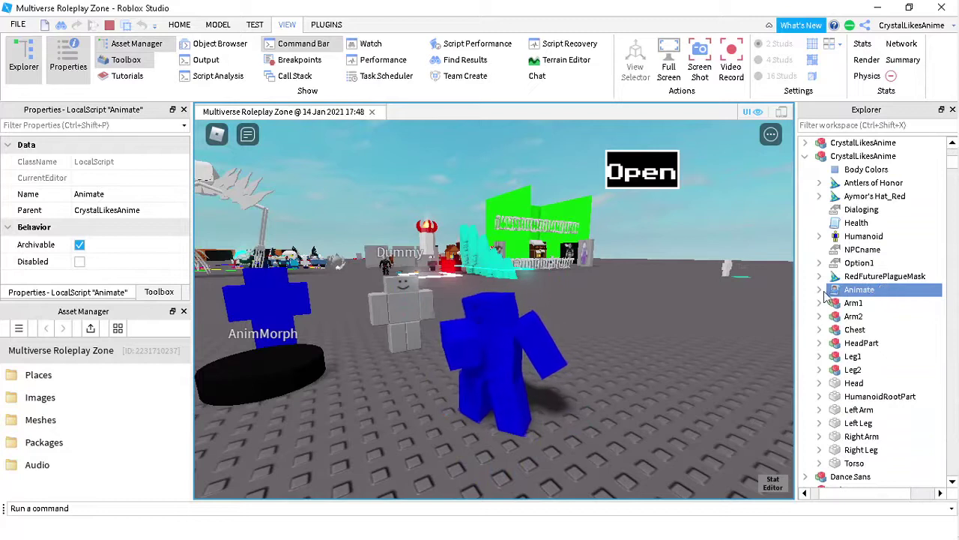
click(820, 289)
scroll(877, 273, down, 1)
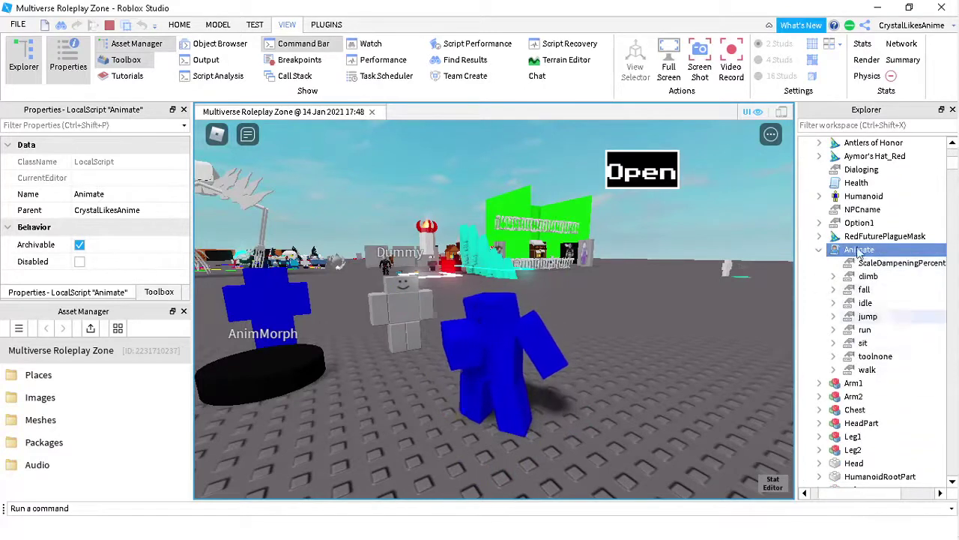
scroll(843, 376, down, 1)
click(834, 329)
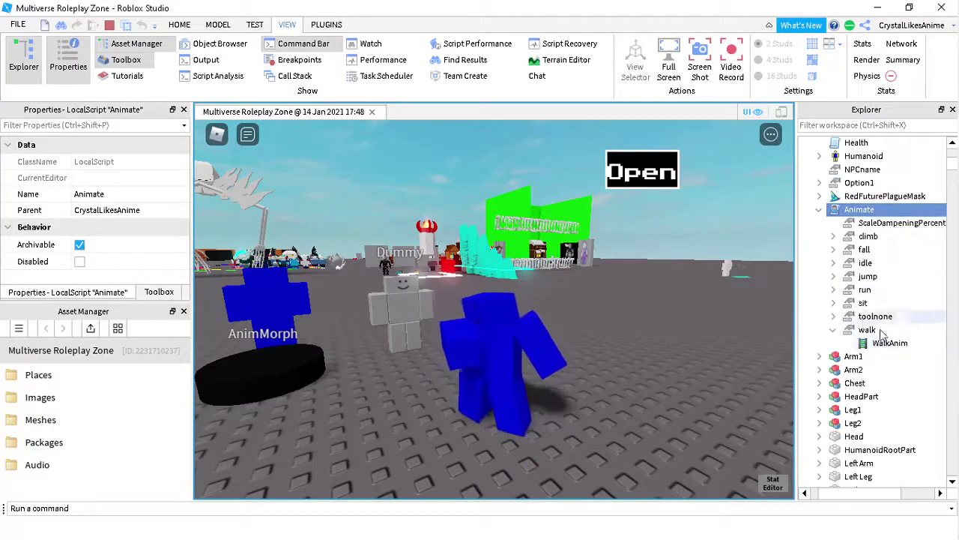
click(890, 342)
- Walk the morphed character backward to check its walk animation, and try the on-screen Open menu
right_drag(577, 345, 579, 343)
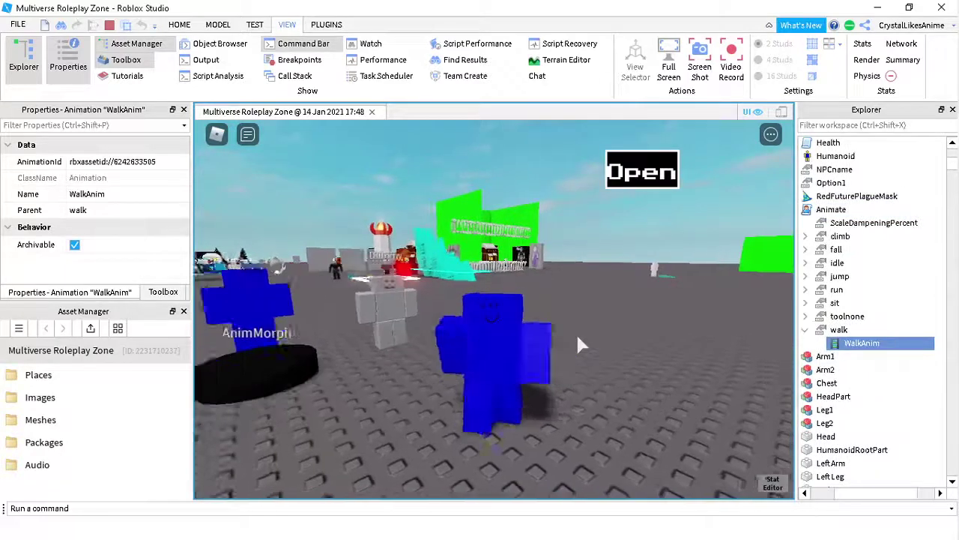
key(s)
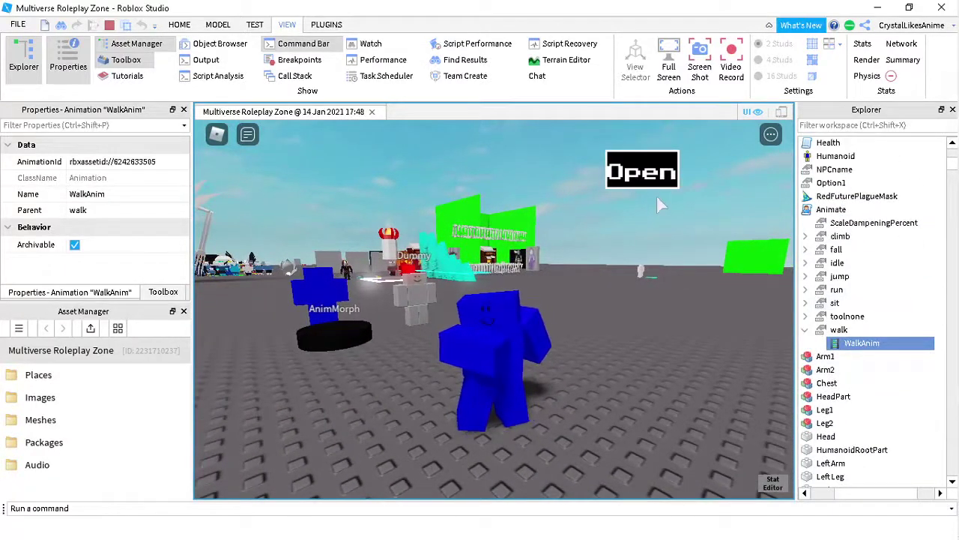
click(652, 174)
click(730, 174)
click(643, 175)
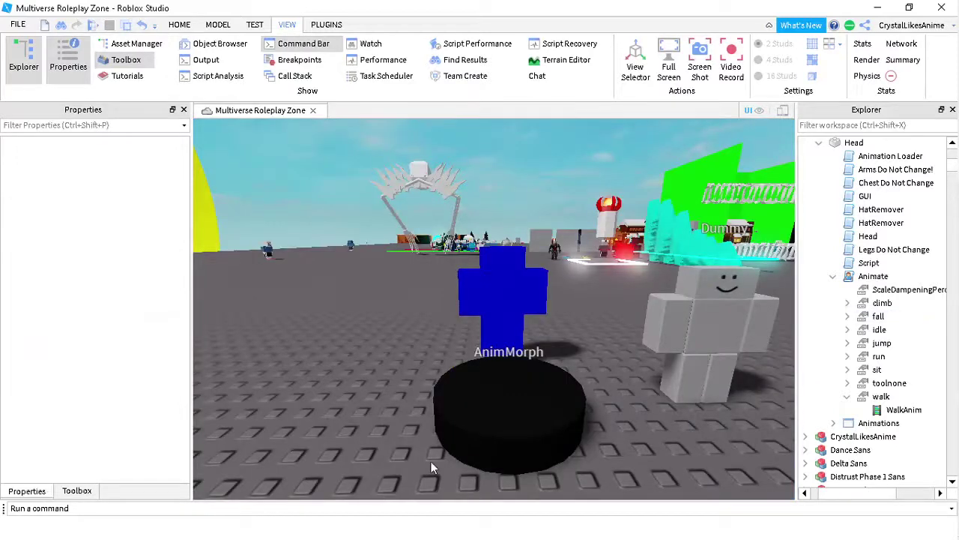
- Select the AnimMorph model and expand the climb, fall, idle, jump, run, sit and toolnone values under its Animate script
click(431, 467)
scroll(847, 384, down, 4)
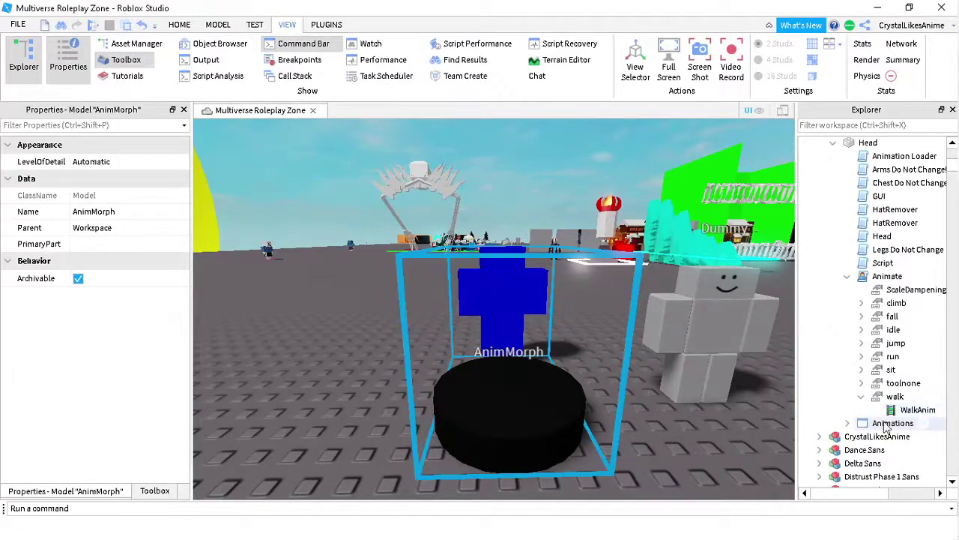
scroll(892, 424, up, 1)
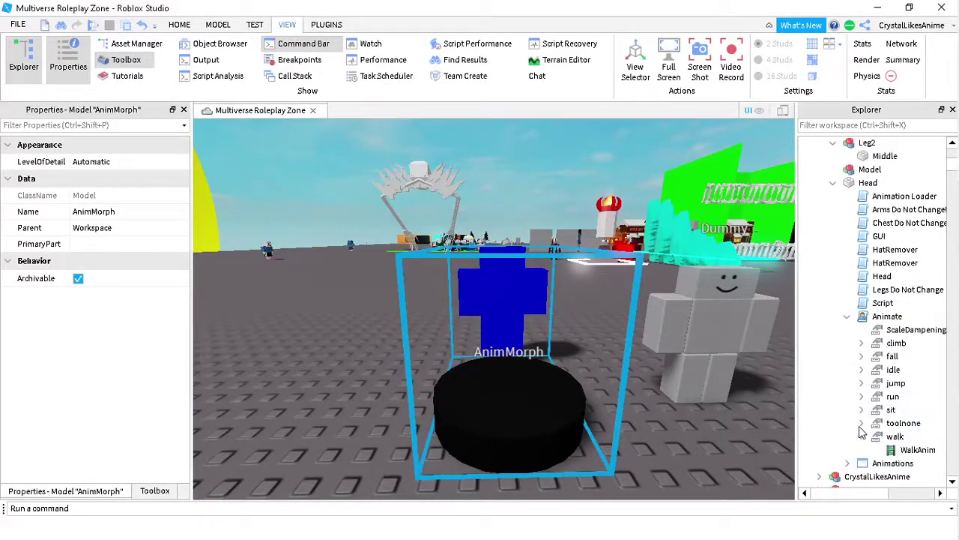
click(861, 424)
click(848, 410)
click(847, 397)
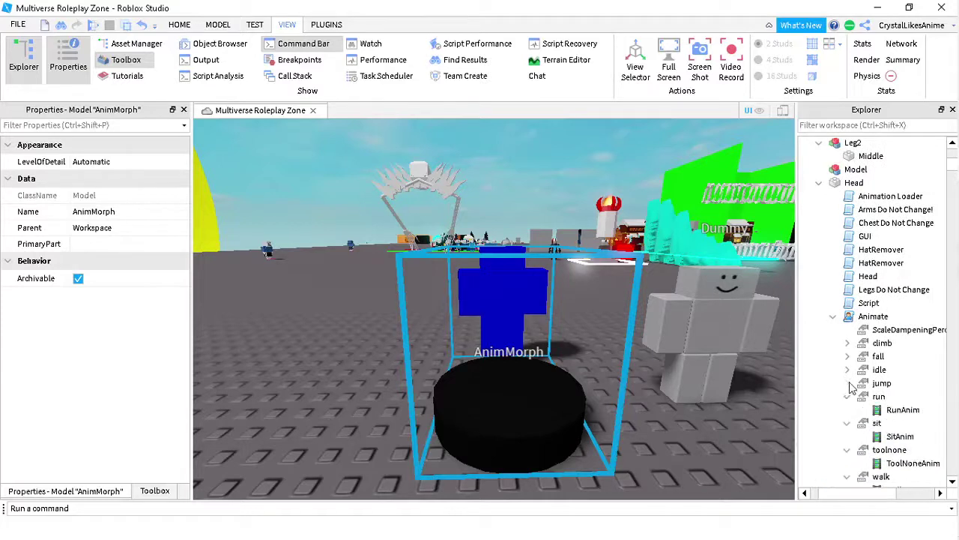
click(847, 383)
click(847, 369)
click(847, 356)
click(847, 343)
- Select every animation under Animate except WalkAnim together and highlight their shared AnimationId property
click(906, 356)
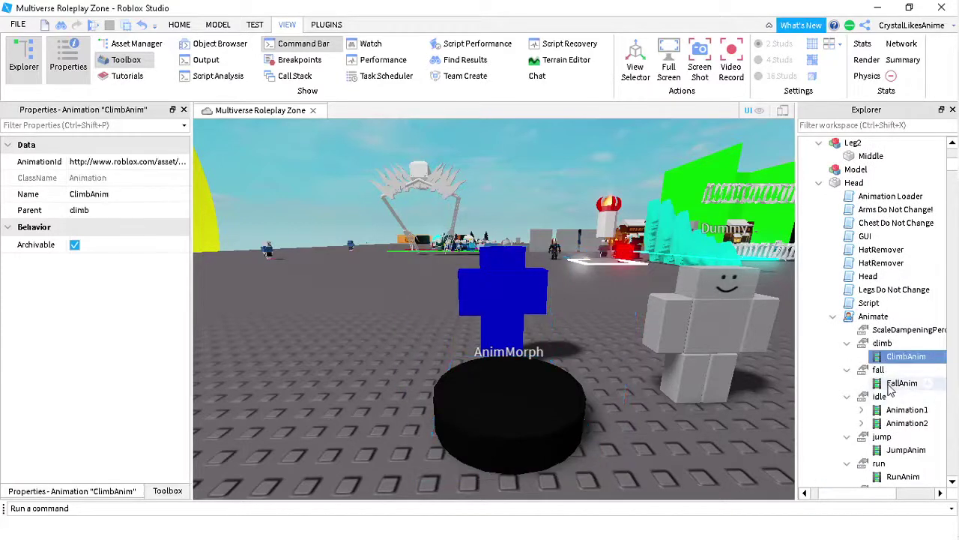
ctrl+click(901, 383)
ctrl+click(907, 423)
scroll(893, 423, down, 1)
ctrl+click(906, 411)
scroll(893, 411, down, 1)
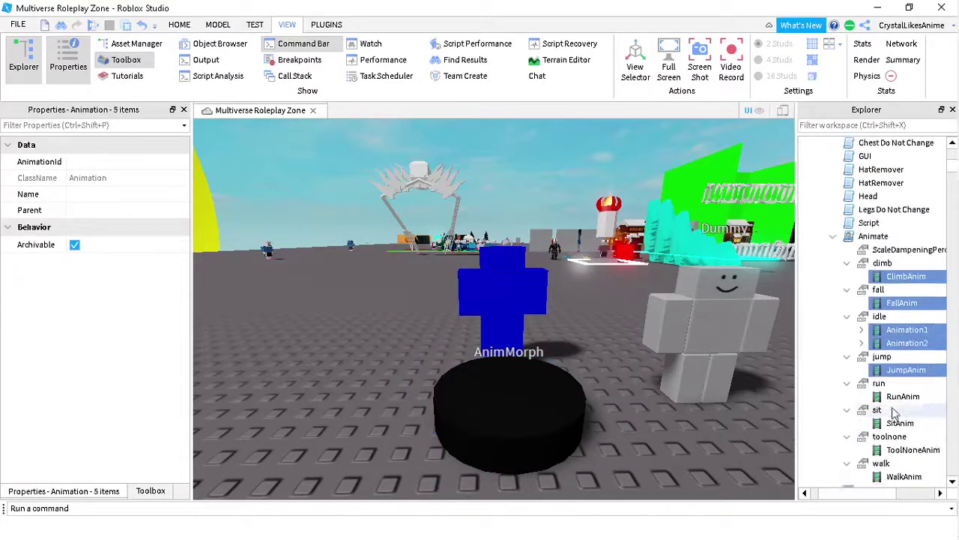
scroll(893, 397, down, 1)
ctrl+click(903, 357)
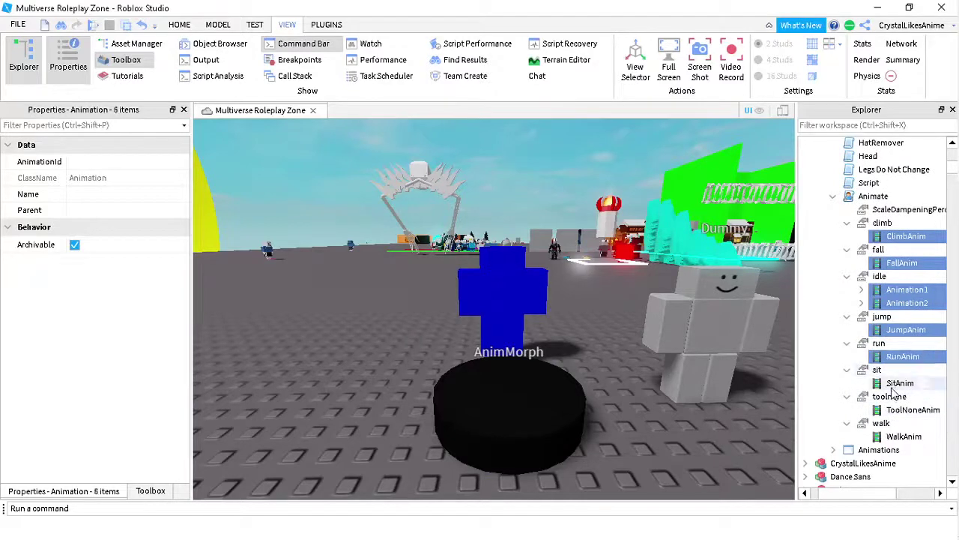
click(146, 164)
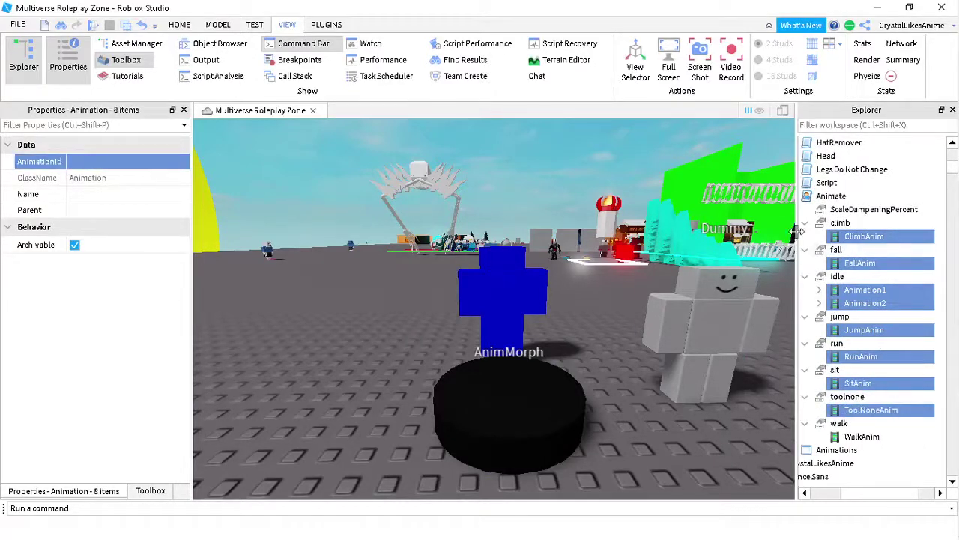
- Collapse the climb, fall, idle, jump, run, sit and toolnone values under Animate, leaving walk expanded
click(802, 236)
click(806, 249)
click(806, 249)
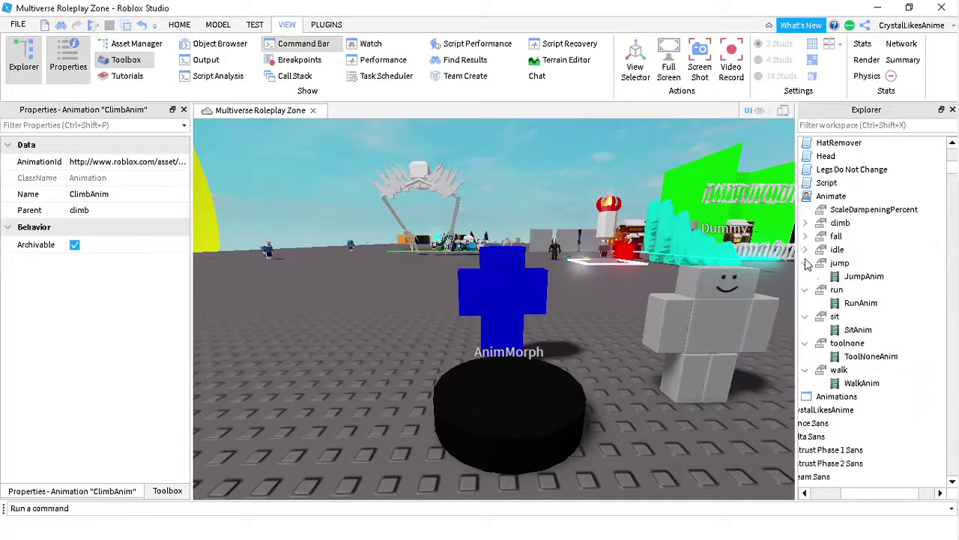
click(805, 263)
click(806, 276)
click(806, 289)
click(806, 303)
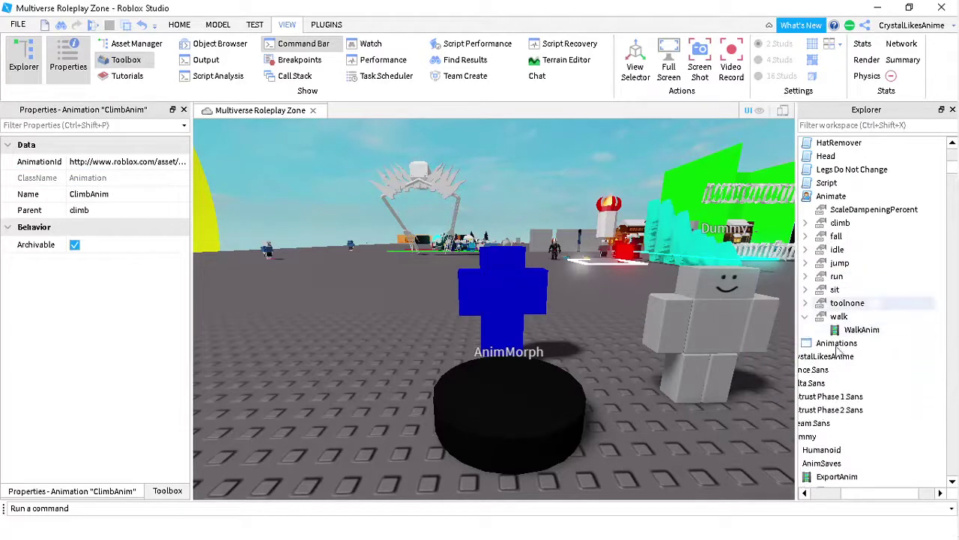
- Examine the run, sit and toolnone values and WalkAnim, and look through the contents of the Animations GUI
click(836, 289)
ctrl+click(836, 277)
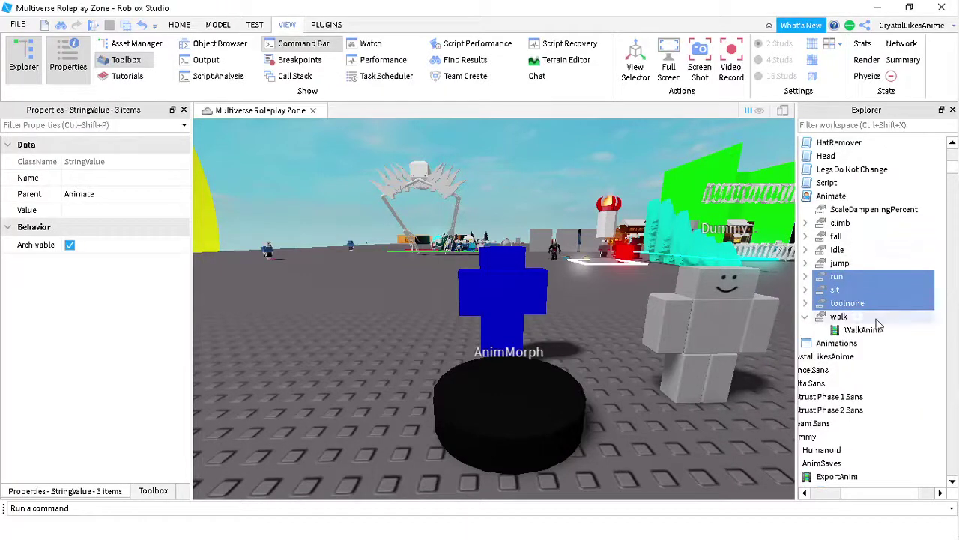
ctrl+click(848, 303)
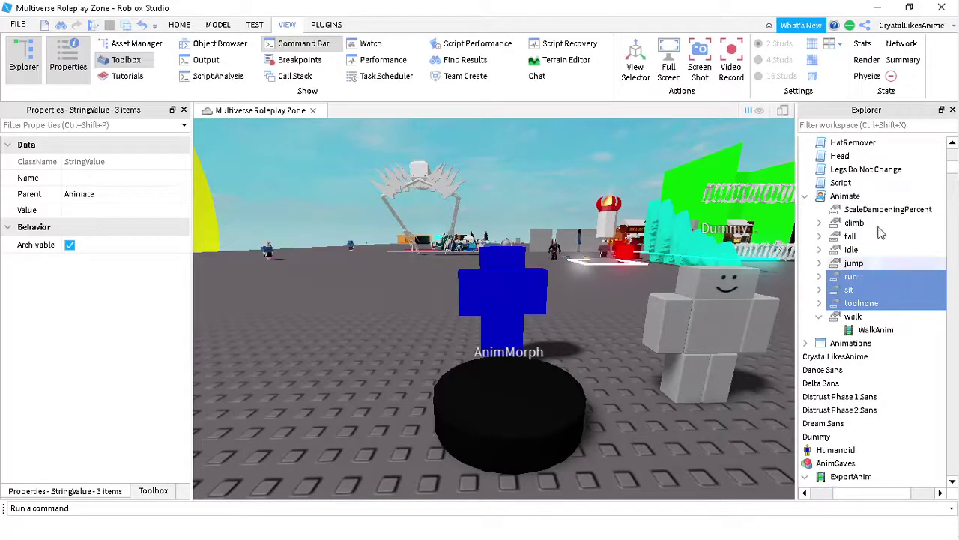
drag(847, 295, 884, 289)
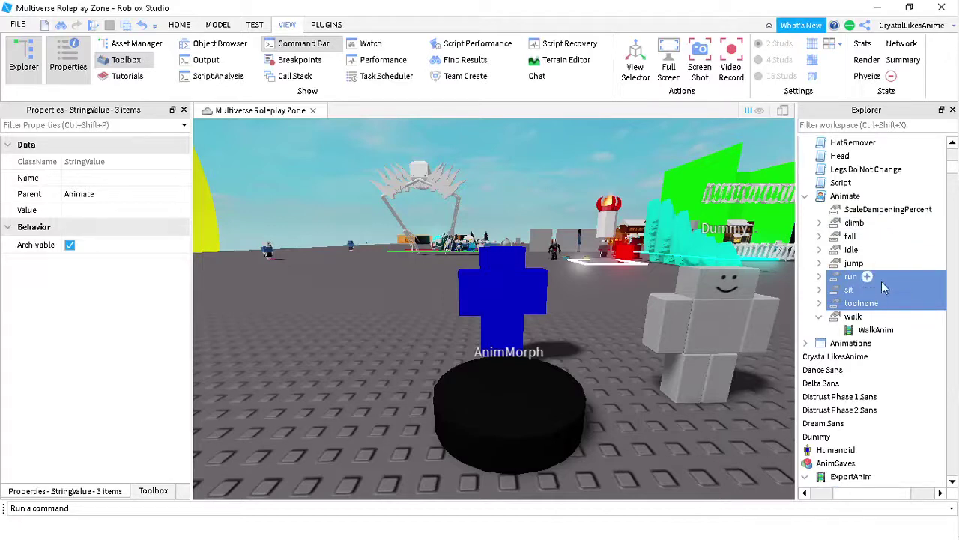
click(871, 330)
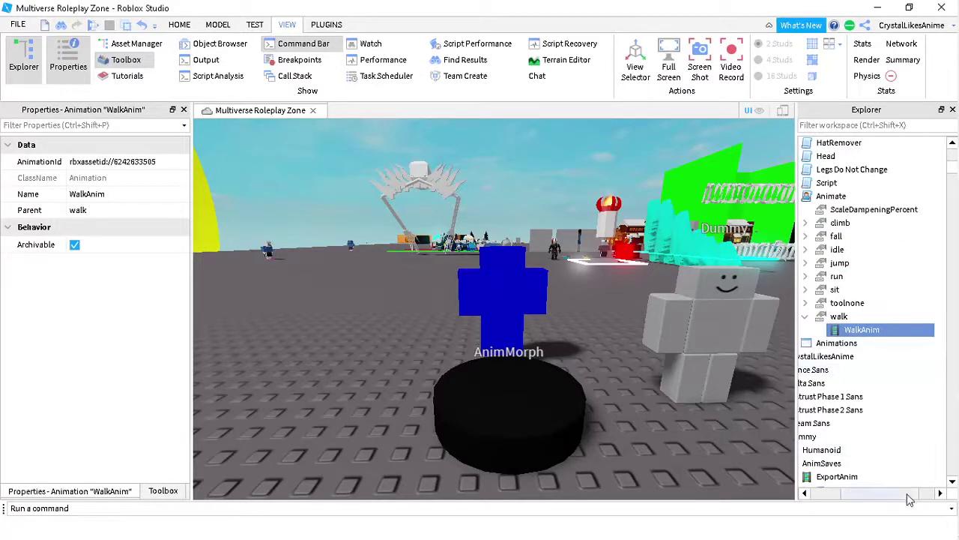
drag(907, 495, 870, 493)
click(849, 343)
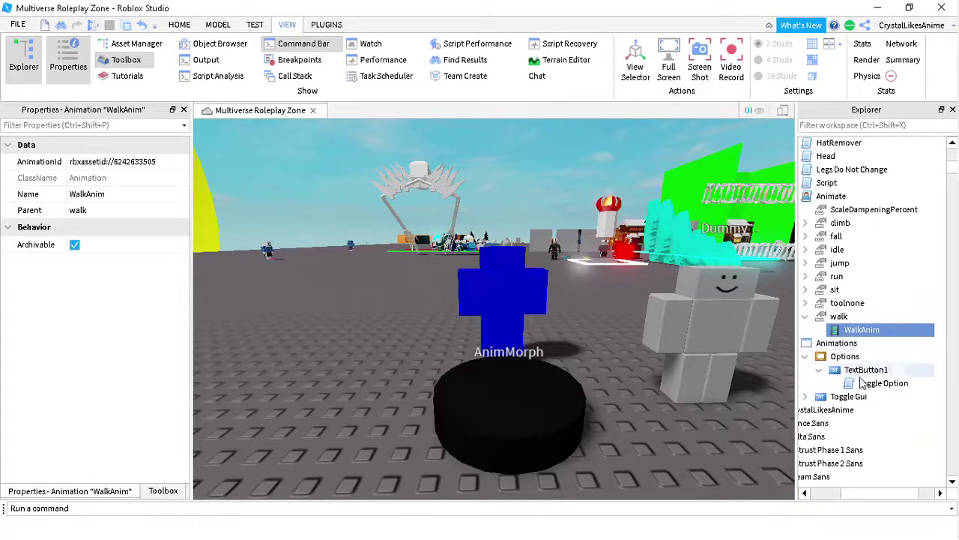
- Load the Dummy rig into the Animation Editor
click(728, 325)
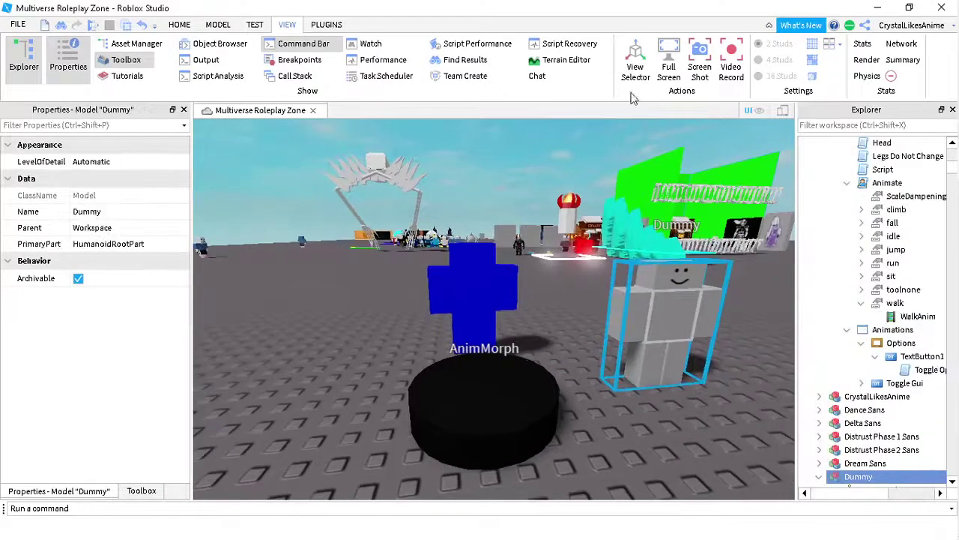
click(326, 24)
click(419, 60)
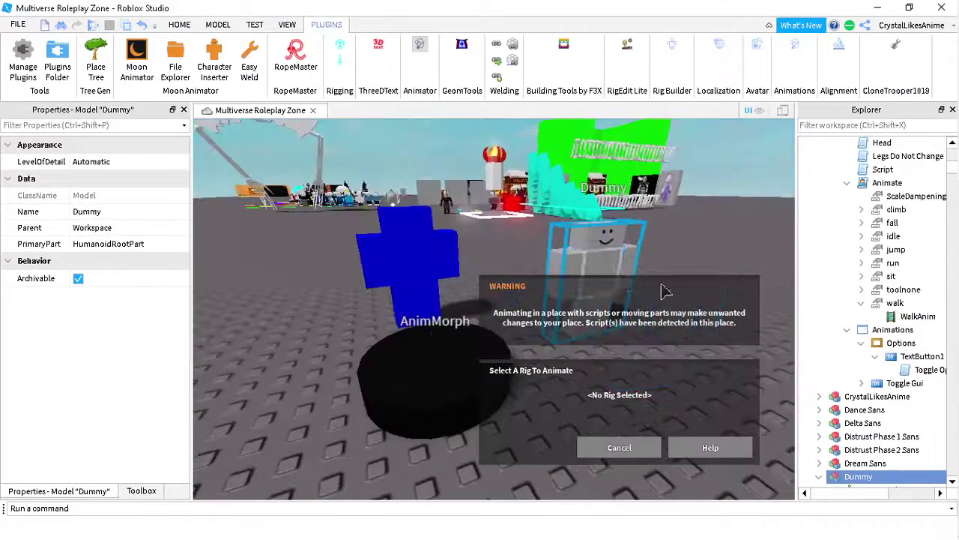
click(629, 283)
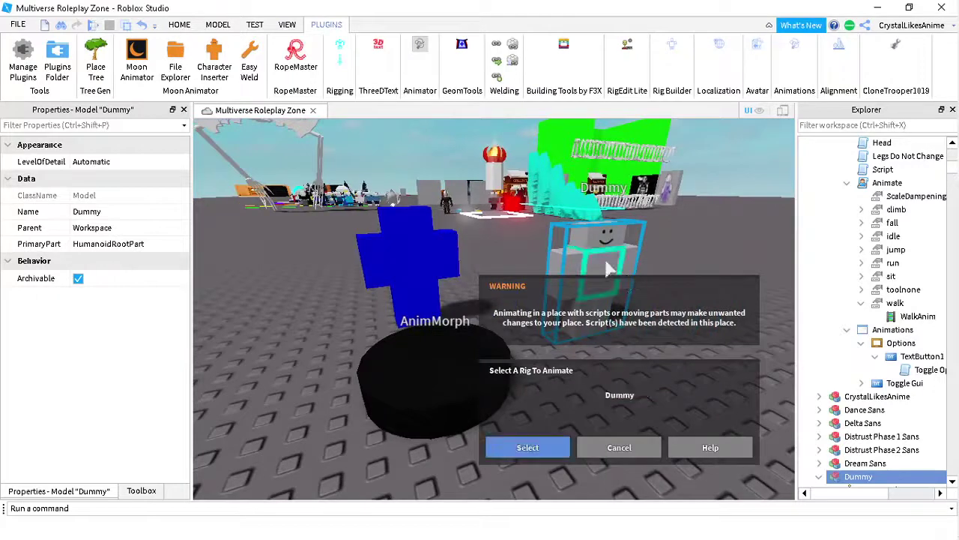
click(572, 293)
right_drag(572, 293, 572, 293)
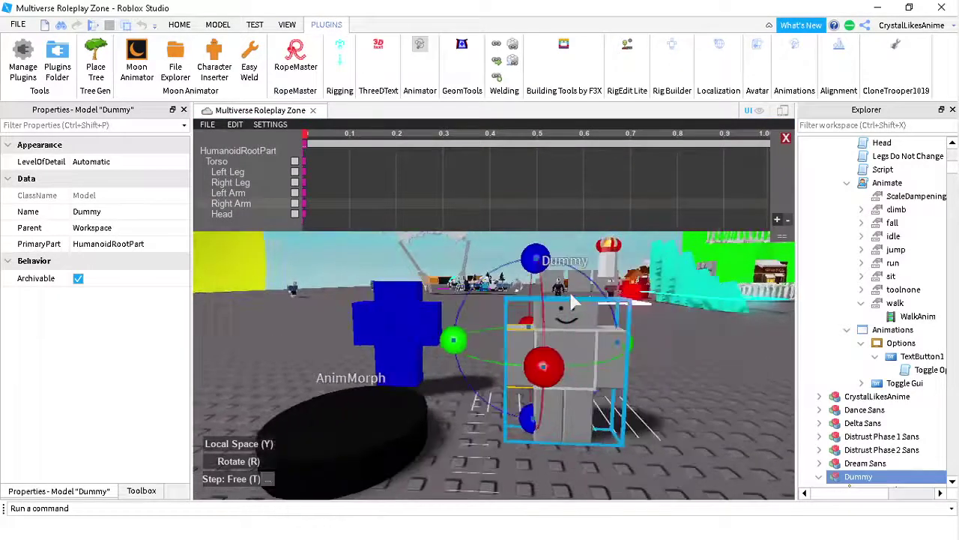
- Rotate the Dummy's right and left arms outward from its body in the first keyframe
key(d)
drag(493, 259, 543, 390)
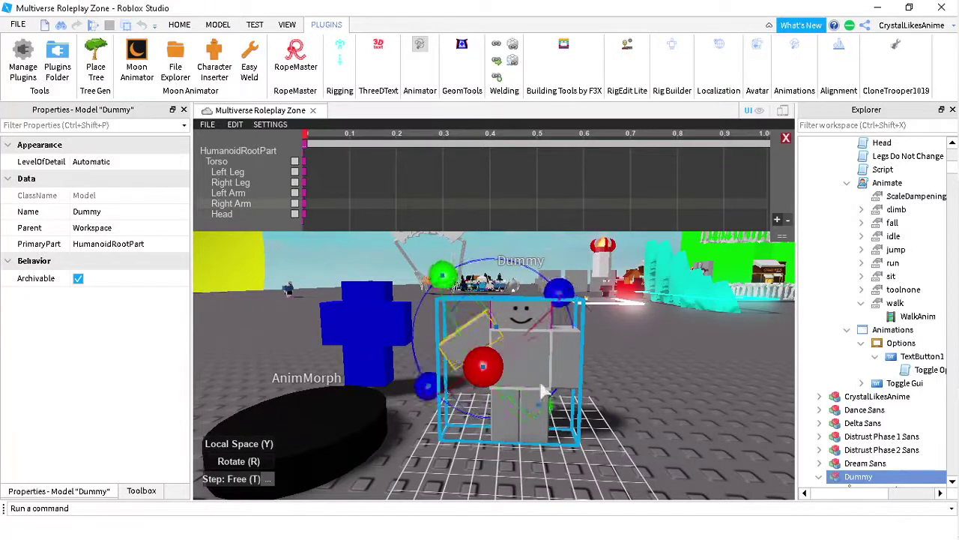
click(545, 386)
click(575, 366)
drag(551, 260, 451, 265)
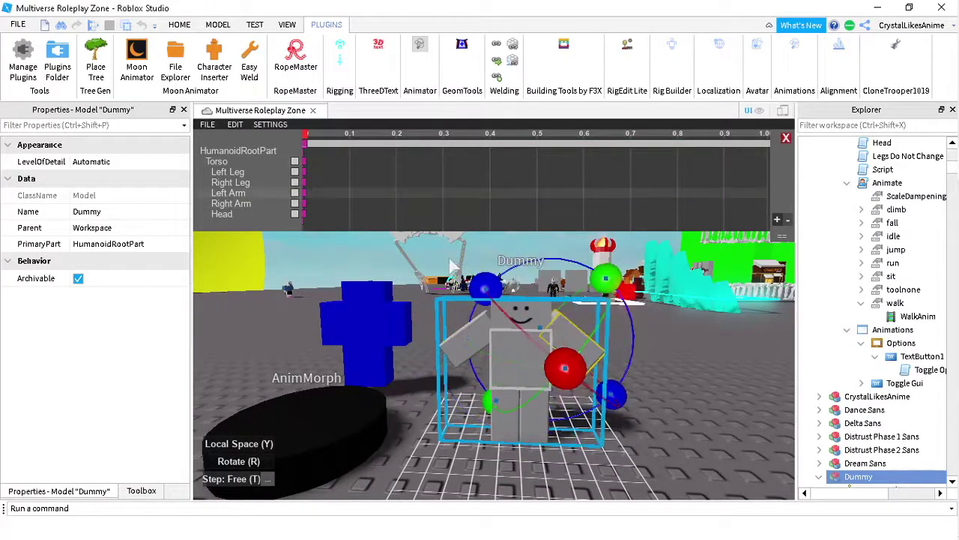
- Rotate the Dummy's right and left legs out of their straight standing pose in the first keyframe
click(519, 407)
key(a)
right_drag(514, 462, 520, 460)
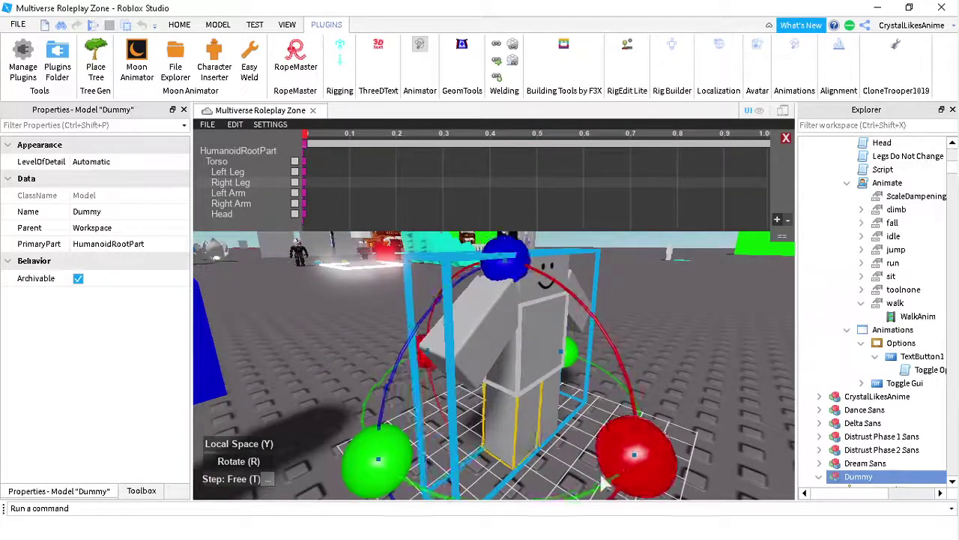
drag(606, 474, 571, 484)
click(549, 433)
drag(664, 409, 570, 488)
key(a)
right_drag(570, 489, 592, 465)
key(w)
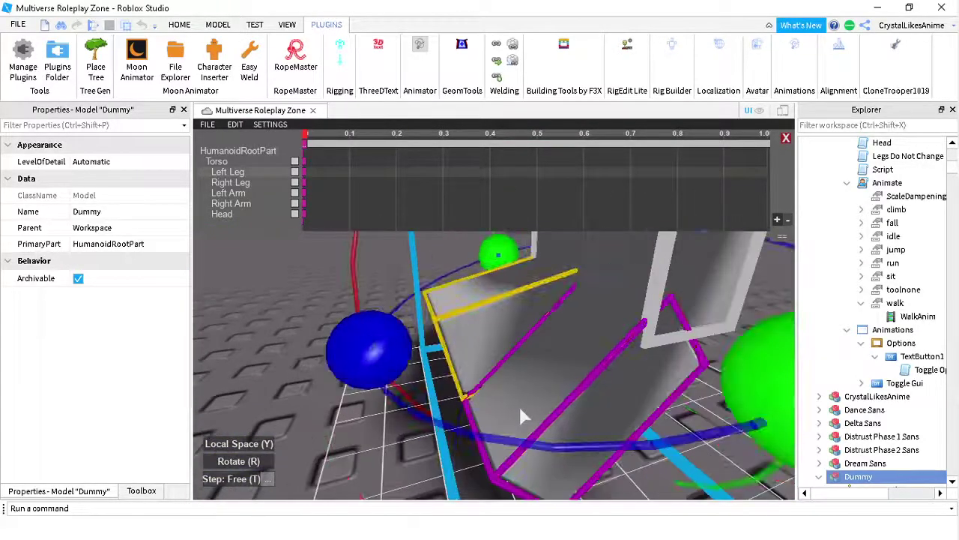
click(520, 406)
mouse_move(519, 405)
right_down()
mouse_move(504, 401)
mouse_move(521, 407)
mouse_move(510, 411)
right_up()
key(s)
key(w)
key(s)
click(367, 345)
- Turn on looping for the animation and set its priority to Movement
click(234, 127)
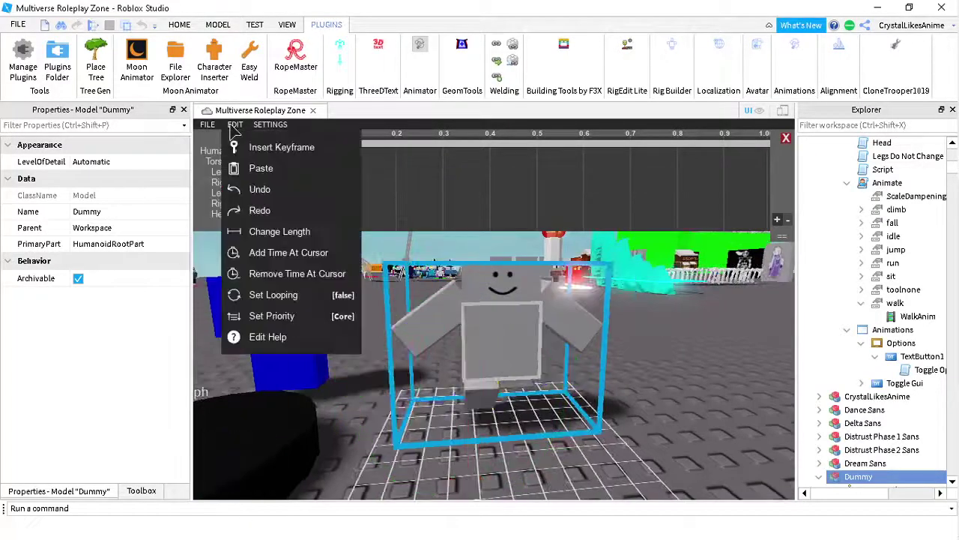
click(346, 299)
click(343, 263)
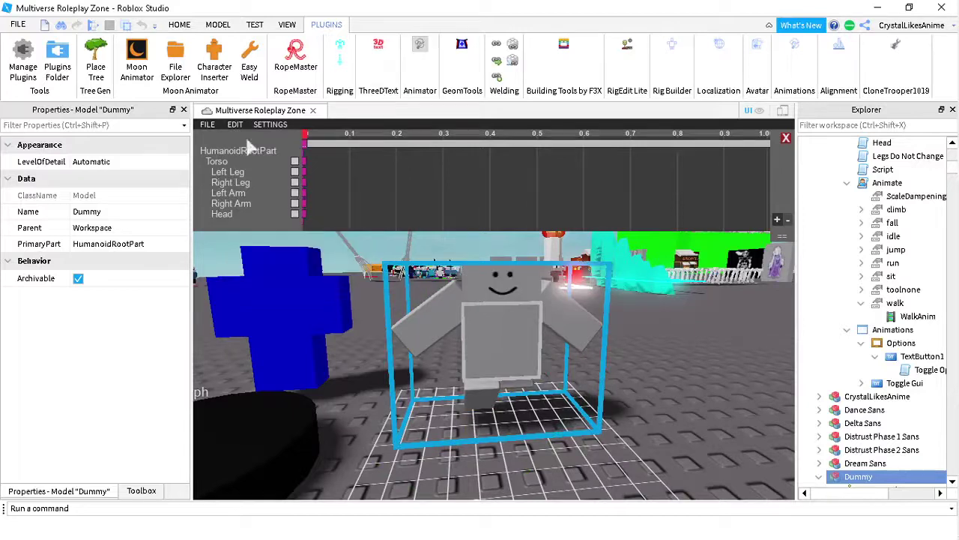
click(235, 126)
click(334, 315)
click(343, 320)
click(234, 125)
click(272, 313)
click(307, 265)
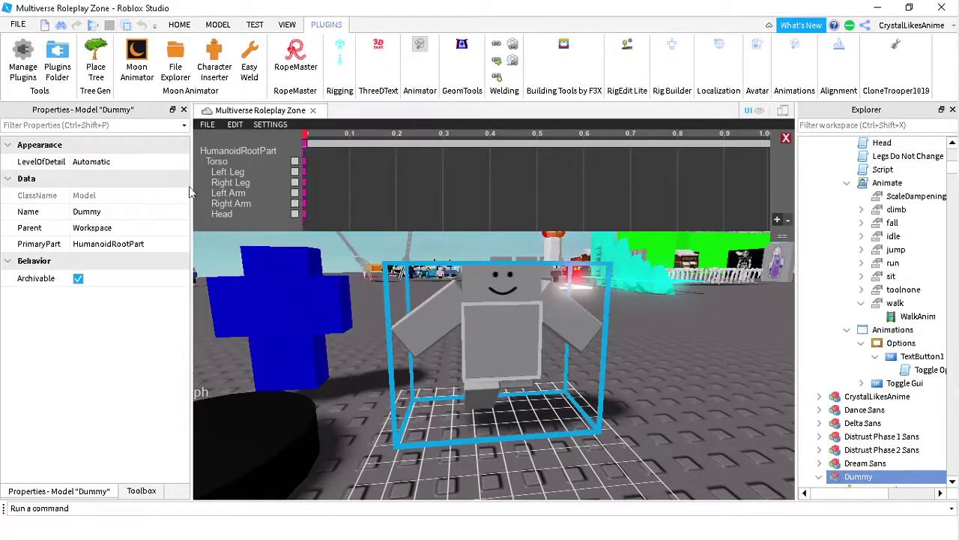
- Export the Dummy's animation to Roblox with the title "Walk2" and the description "e"
click(208, 124)
click(298, 255)
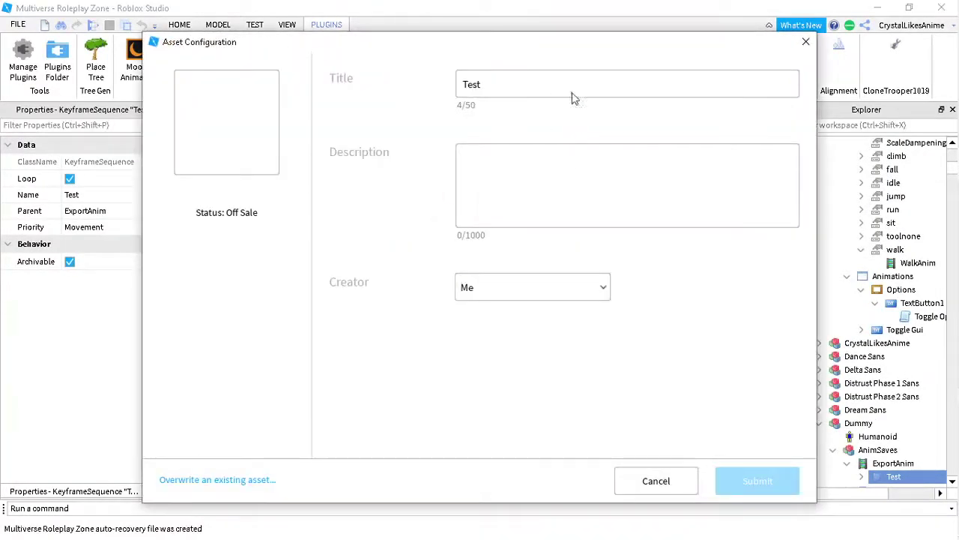
click(572, 96)
text(Walk2)
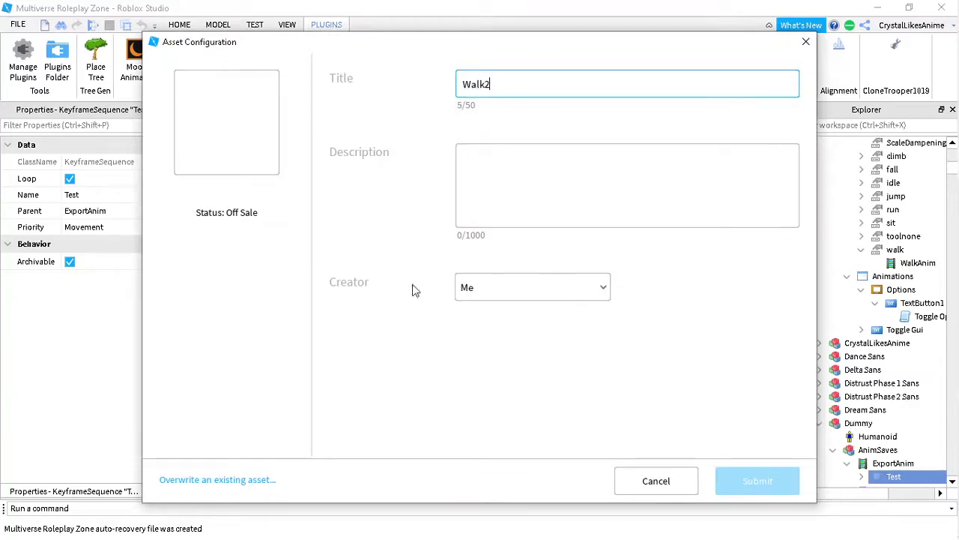
key(Tab)
text(e)
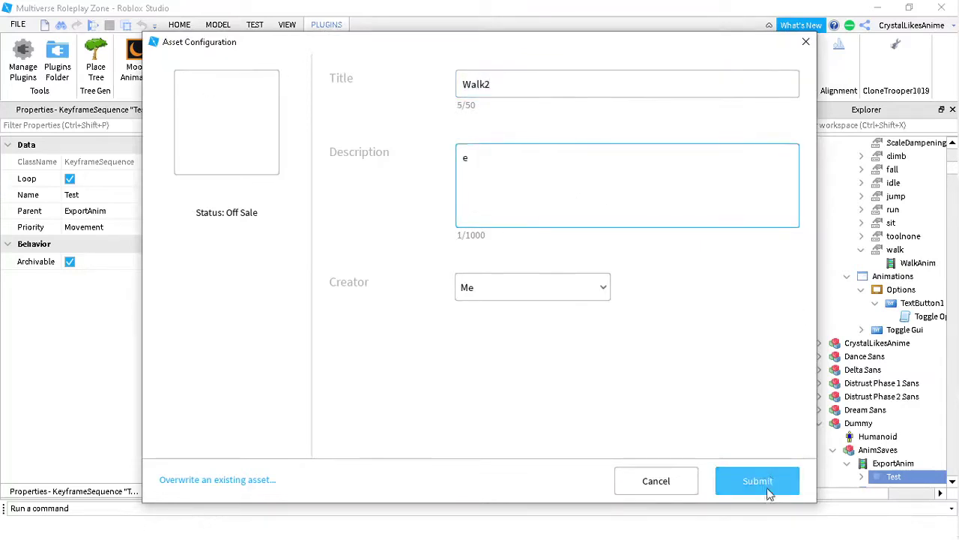
click(766, 488)
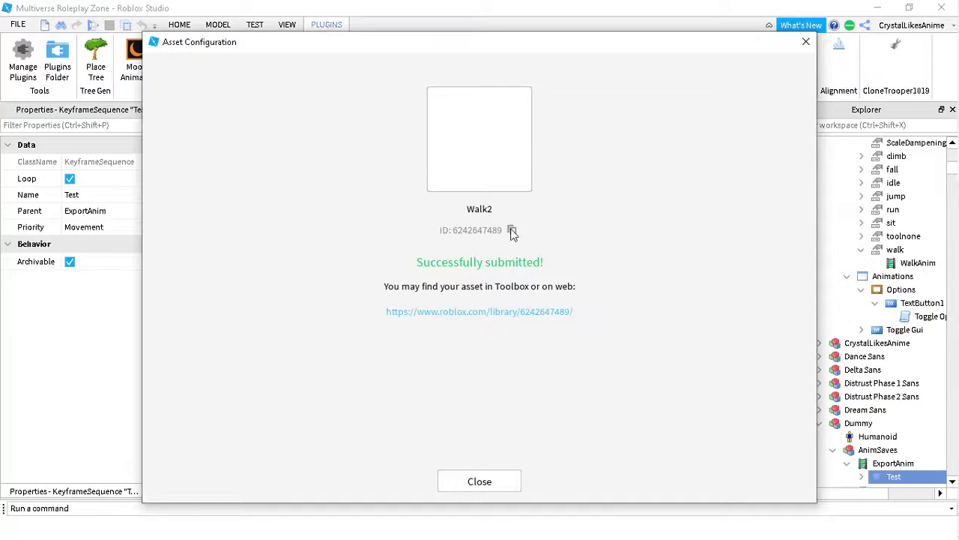
- Copy the exported Walk2 asset's ID and close the animation editor, discarding its unsaved progress
click(512, 231)
click(490, 483)
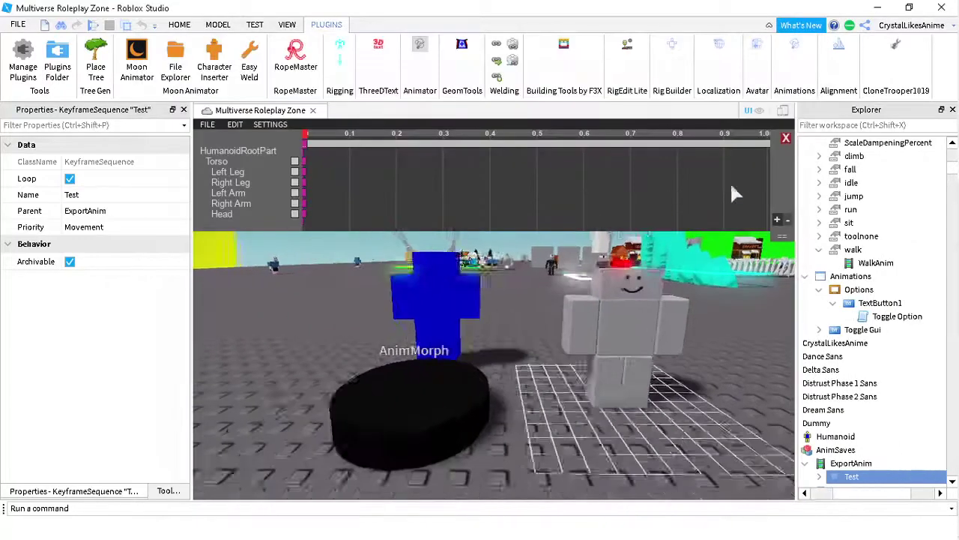
click(786, 138)
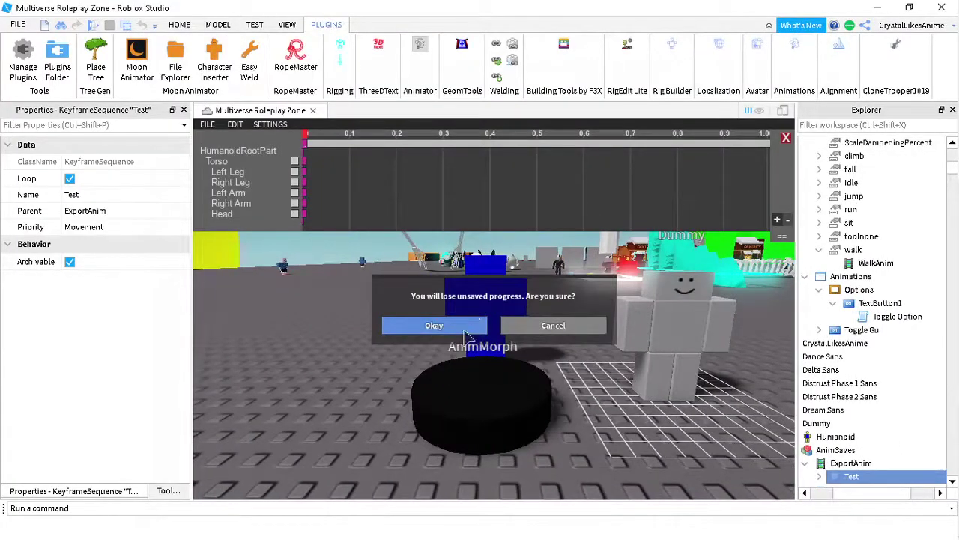
click(464, 330)
- Collapse AnimMorph's Animate script and open the Toggle Option script under TextButton1 in the Animations GUI
scroll(862, 378, down, 5)
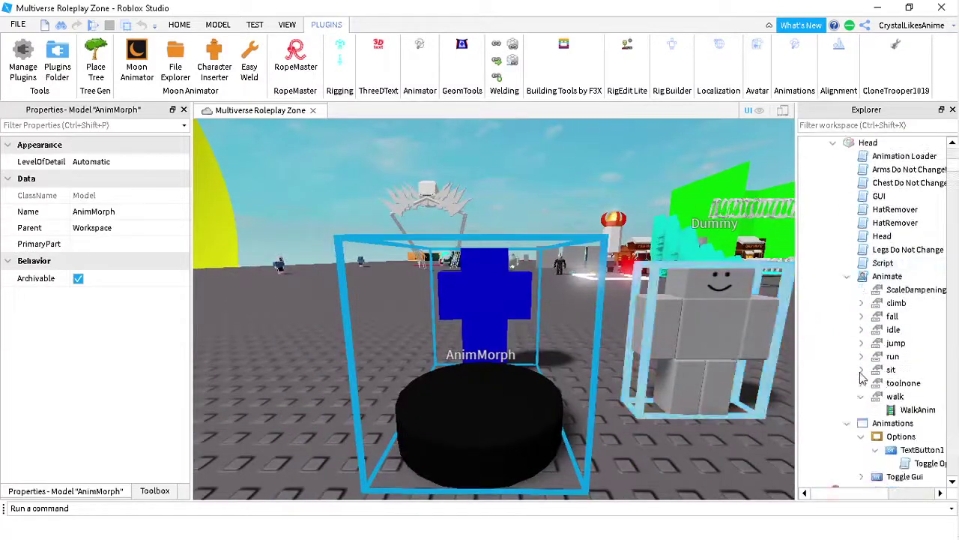
scroll(862, 377, down, 1)
click(848, 236)
click(903, 292)
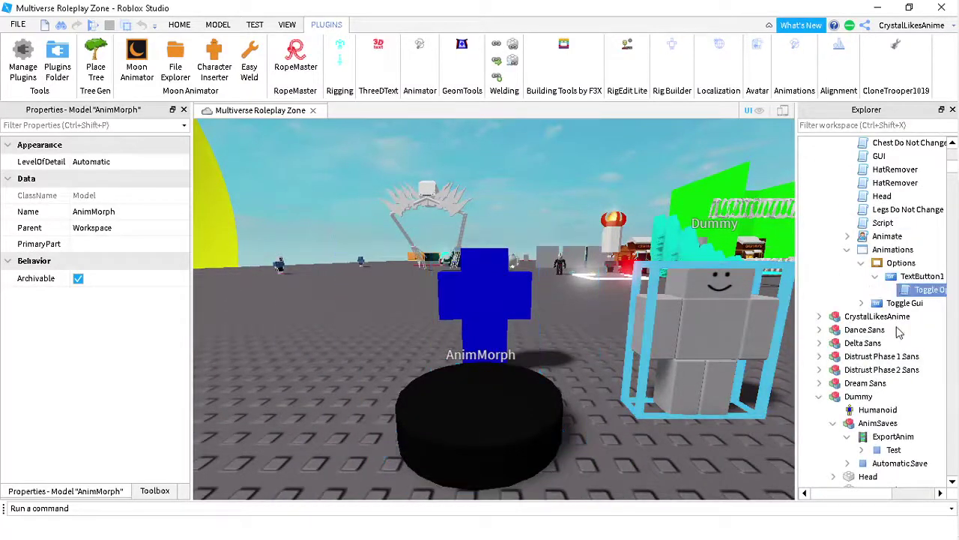
scroll(861, 345, up, 10)
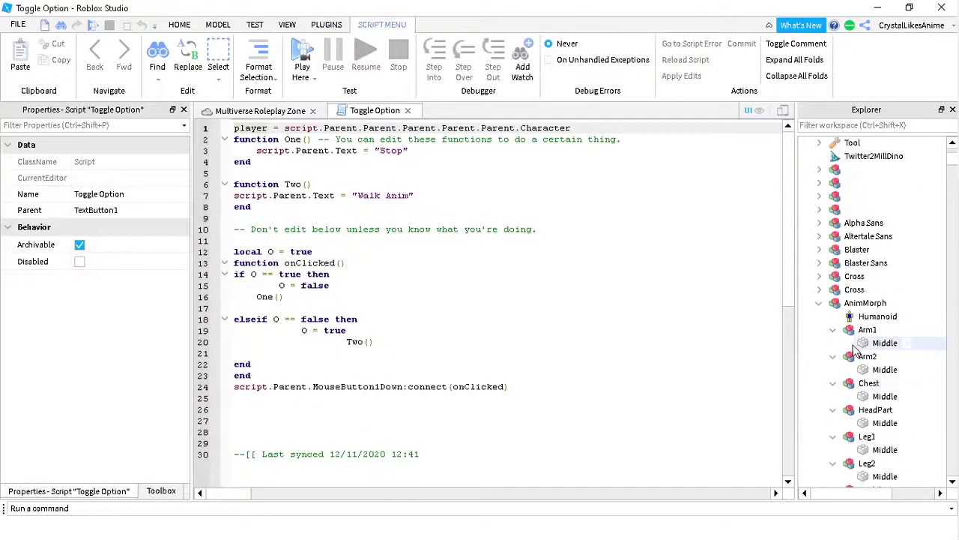
- Begin a new line with player.Animate below the "Stop" text assignment in function One()
click(410, 196)
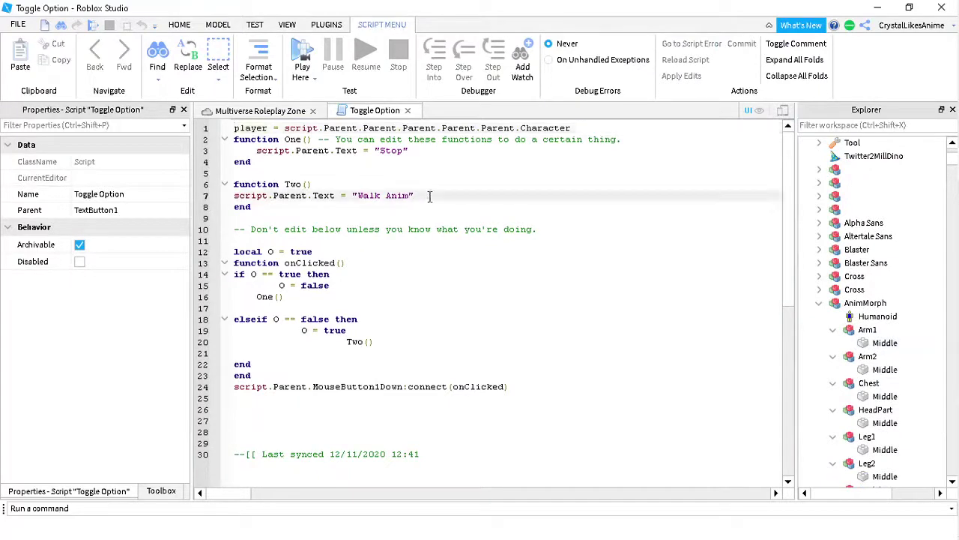
click(409, 150)
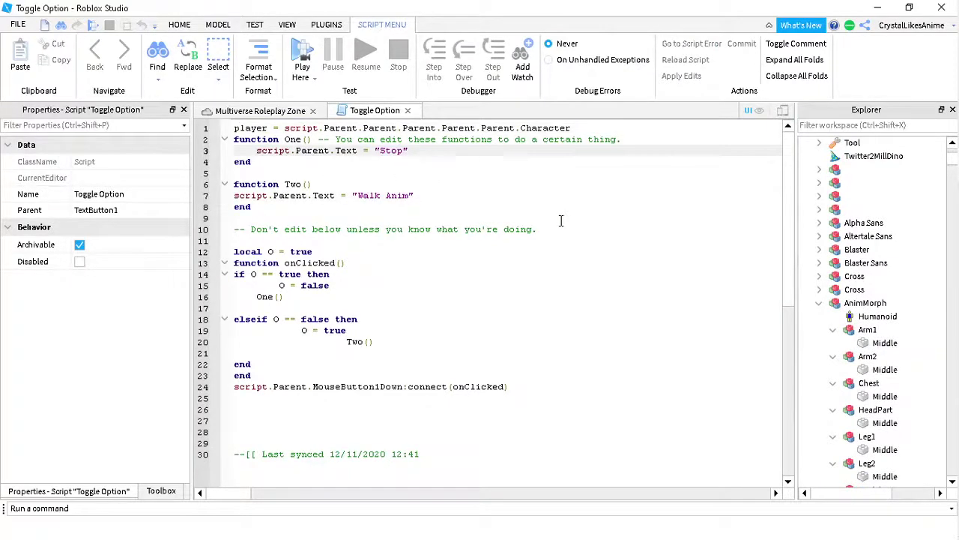
key(Return)
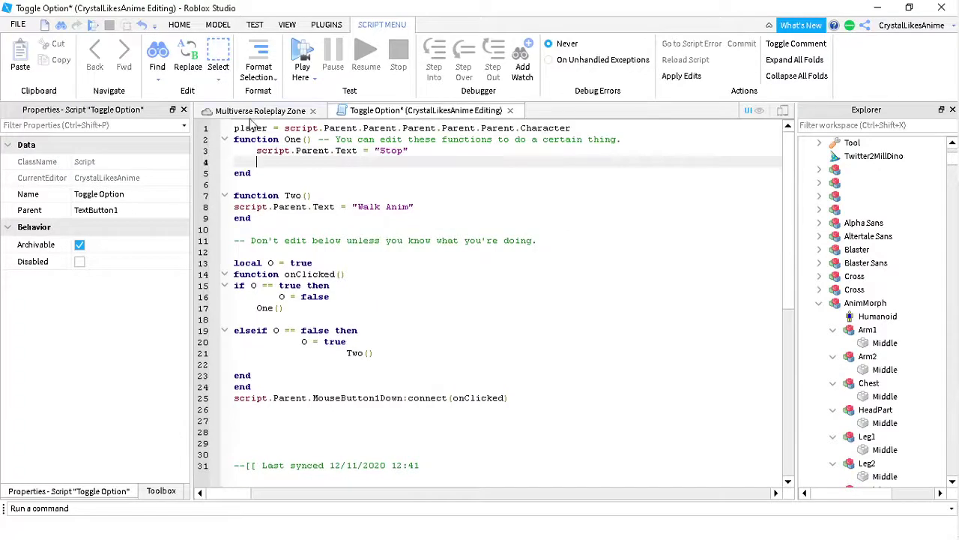
text(player)
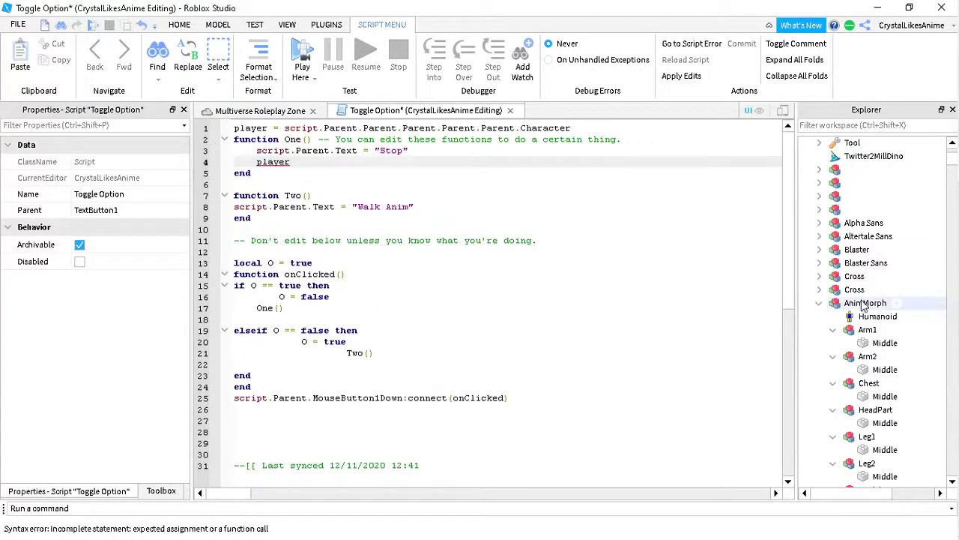
scroll(862, 306, down, 5)
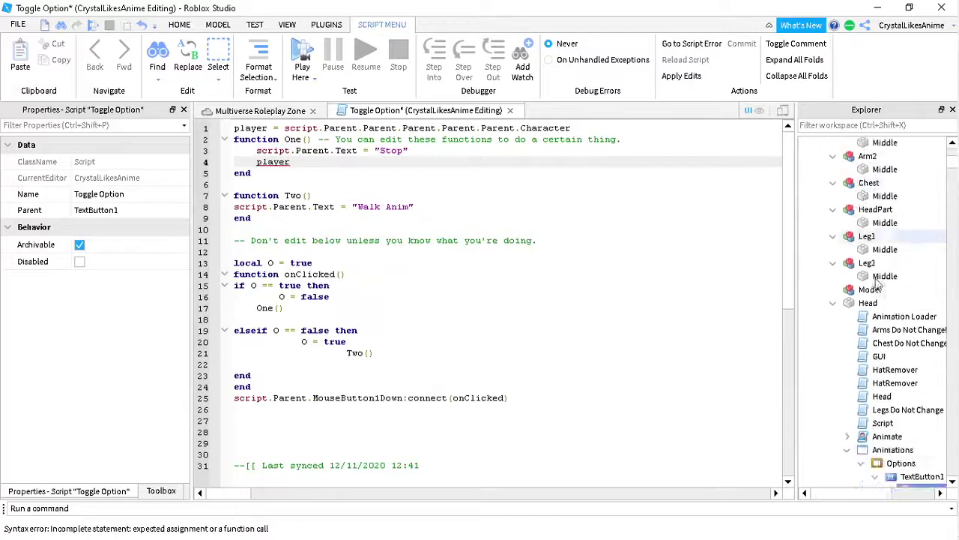
scroll(877, 283, down, 2)
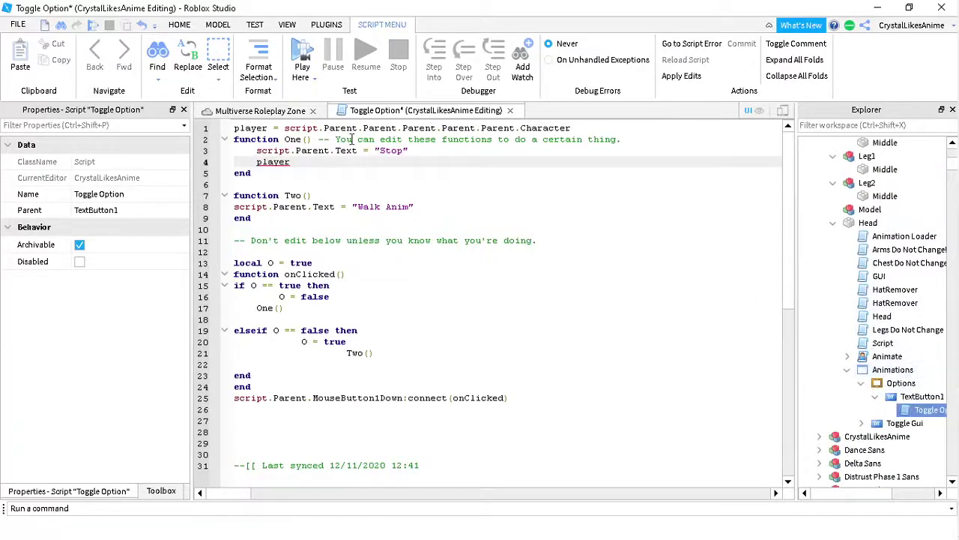
text(.Animate)
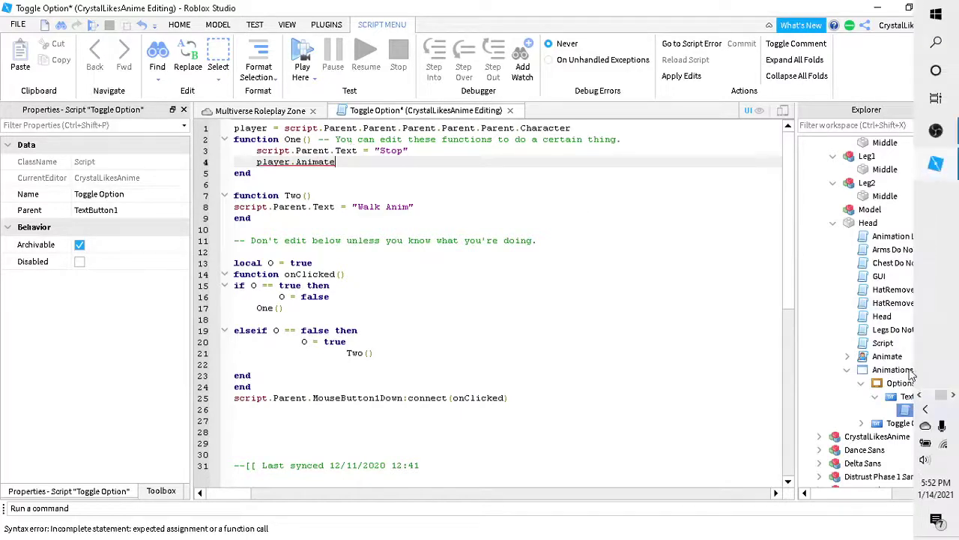
- Examine the hierarchy under AnimMorph's Animate script, including the children of idle, for the path to the walk animation
scroll(893, 338, up, 8)
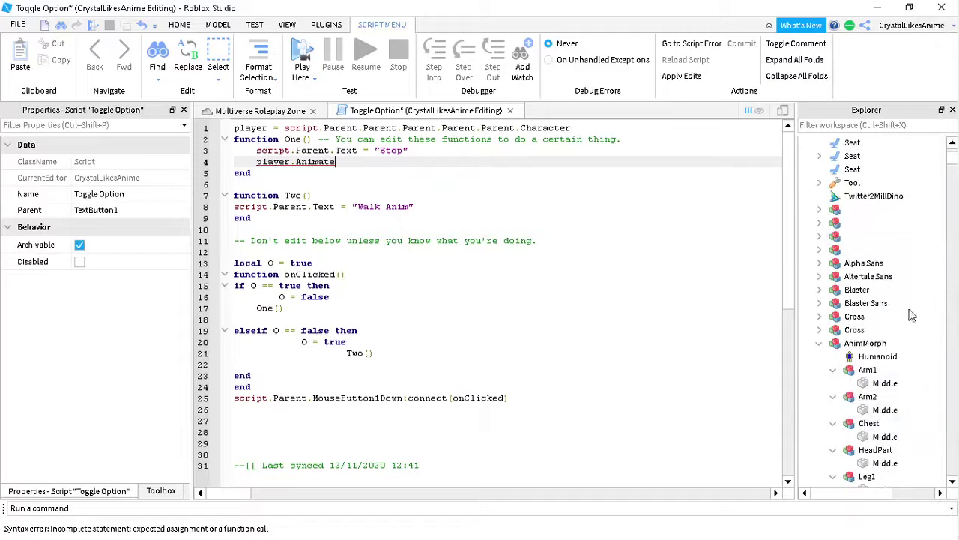
scroll(869, 389, down, 9)
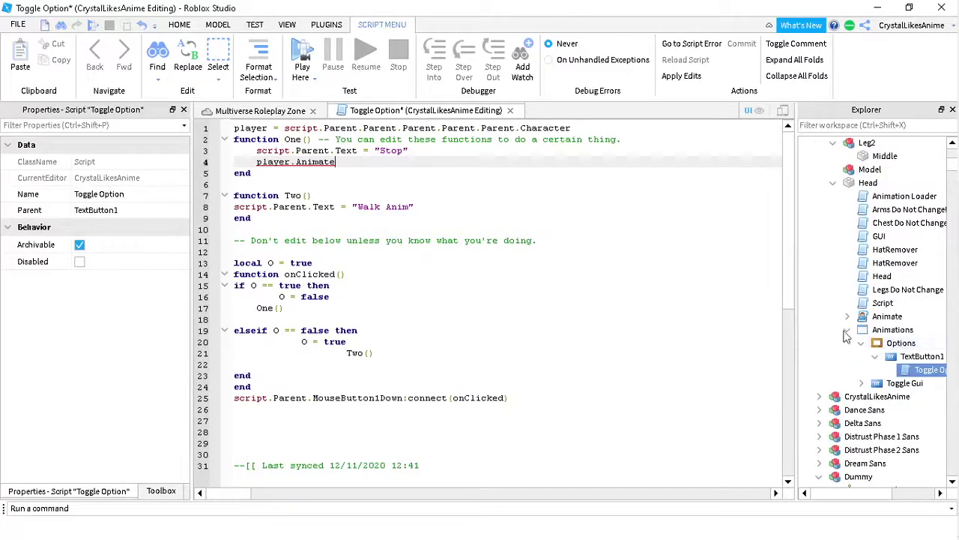
click(847, 316)
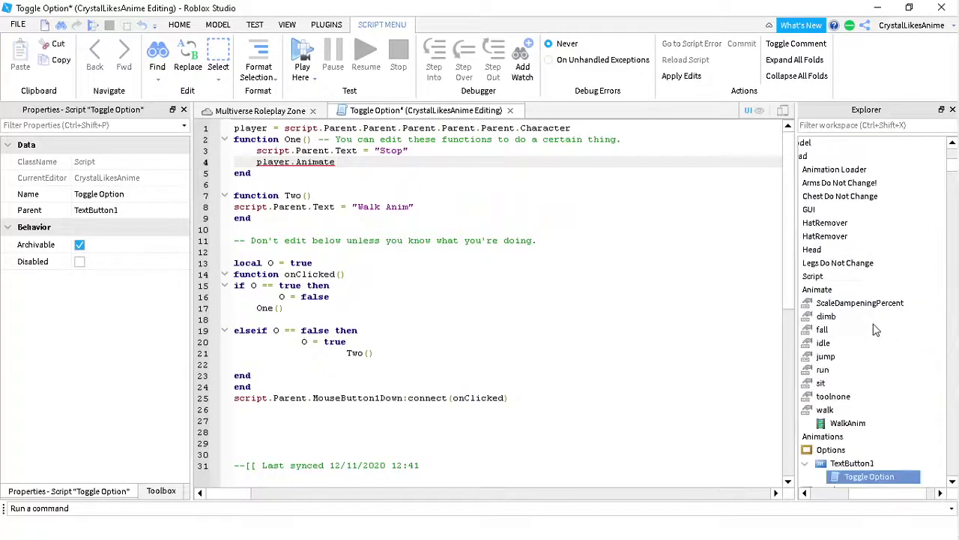
scroll(832, 311, down, 1)
drag(854, 493, 838, 492)
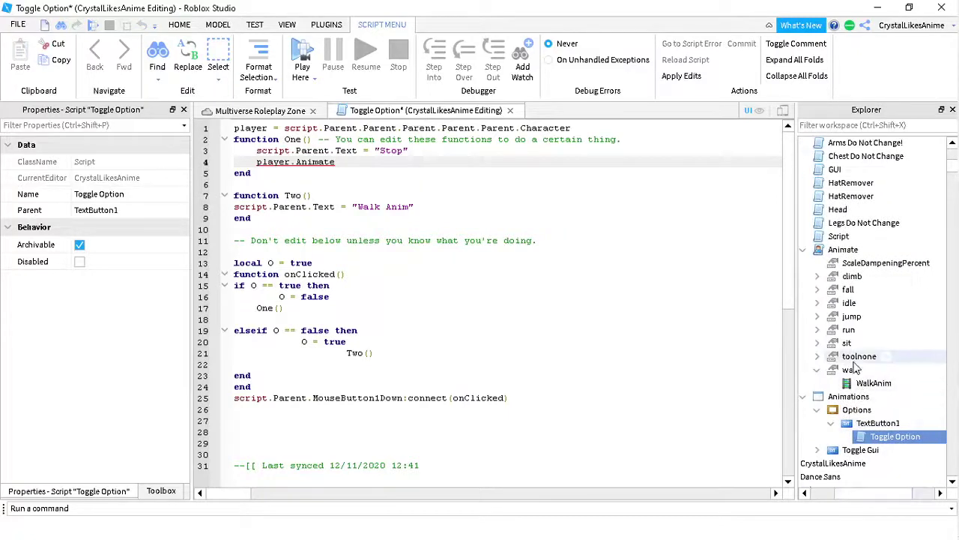
click(363, 153)
click(359, 161)
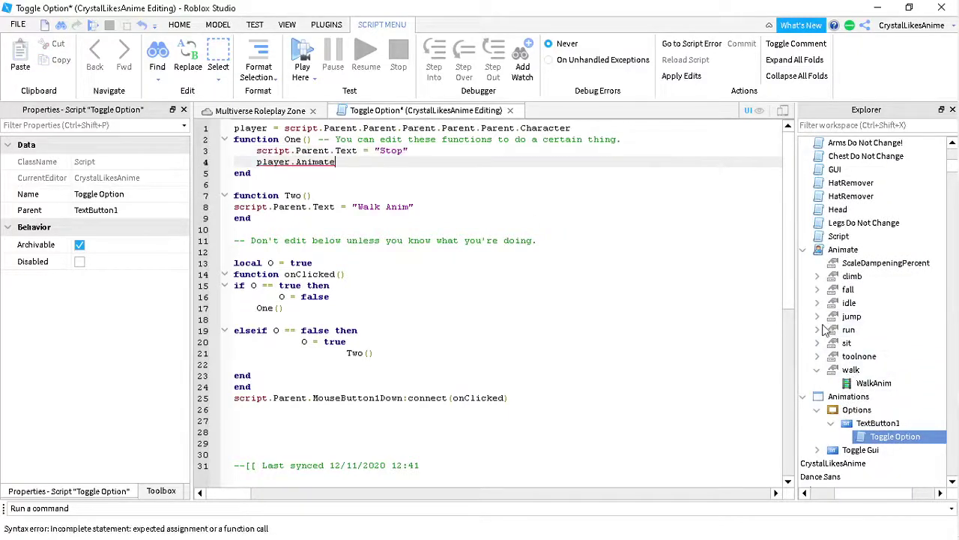
click(817, 302)
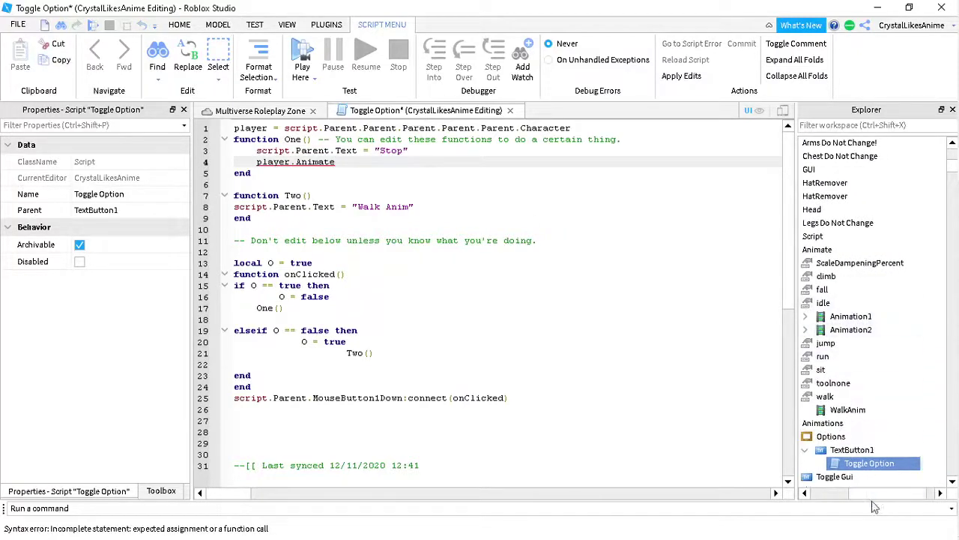
scroll(860, 332, left, 2)
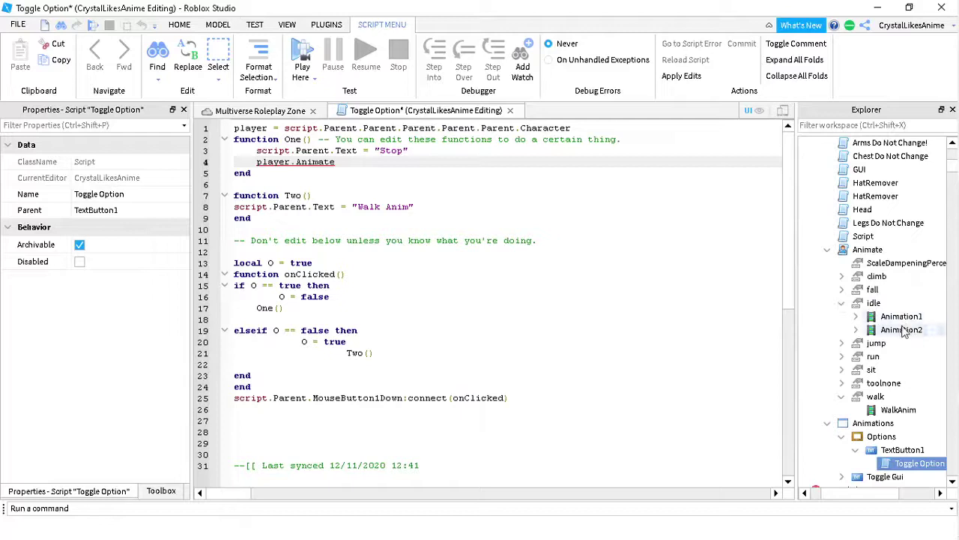
click(840, 303)
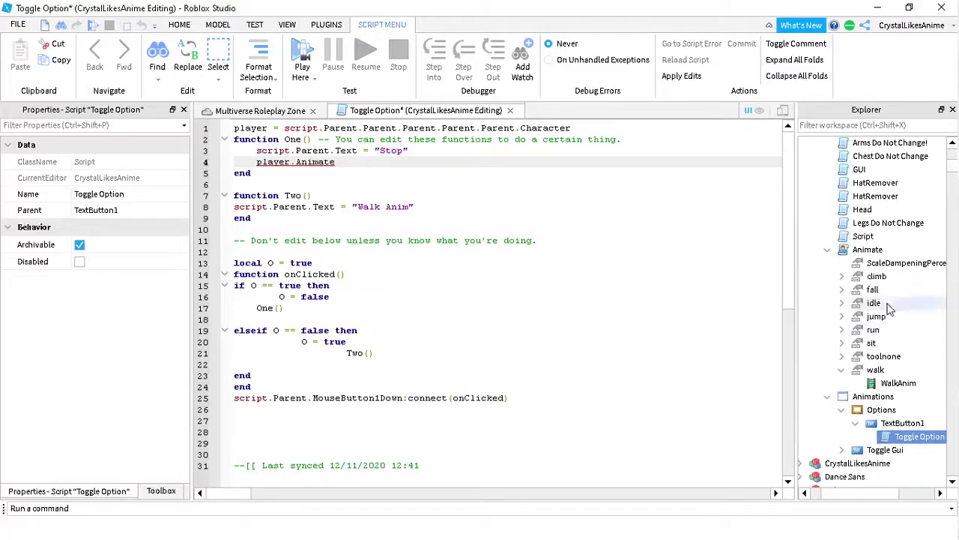
- Look up the parent of WalkAnim and extend the new line in function One() to player.Animate.walk.WalkAnim
click(876, 266)
click(875, 371)
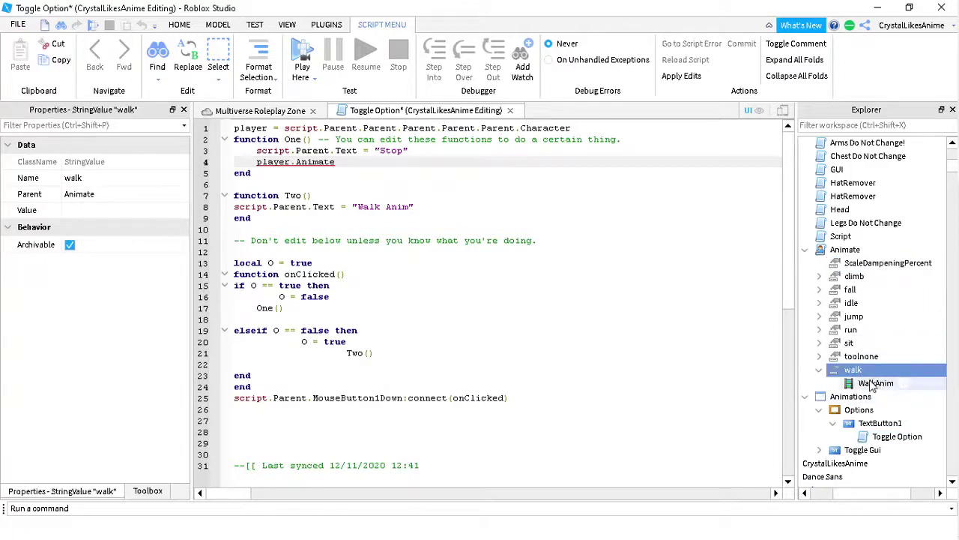
click(873, 383)
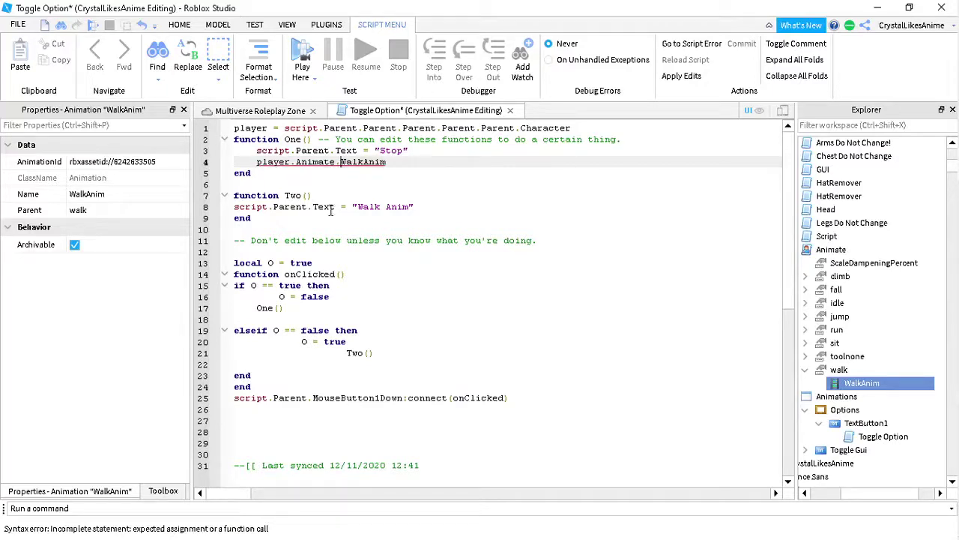
text(walk.)
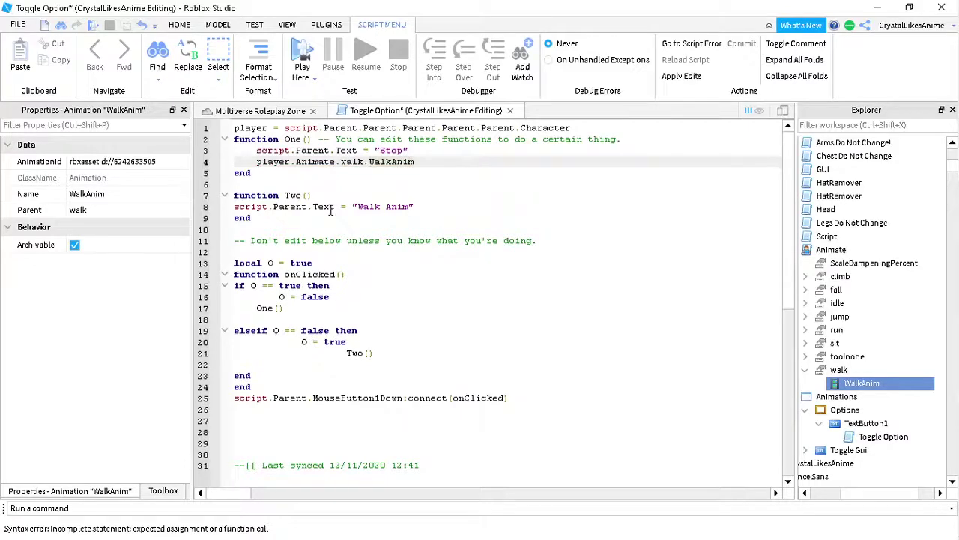
click(360, 197)
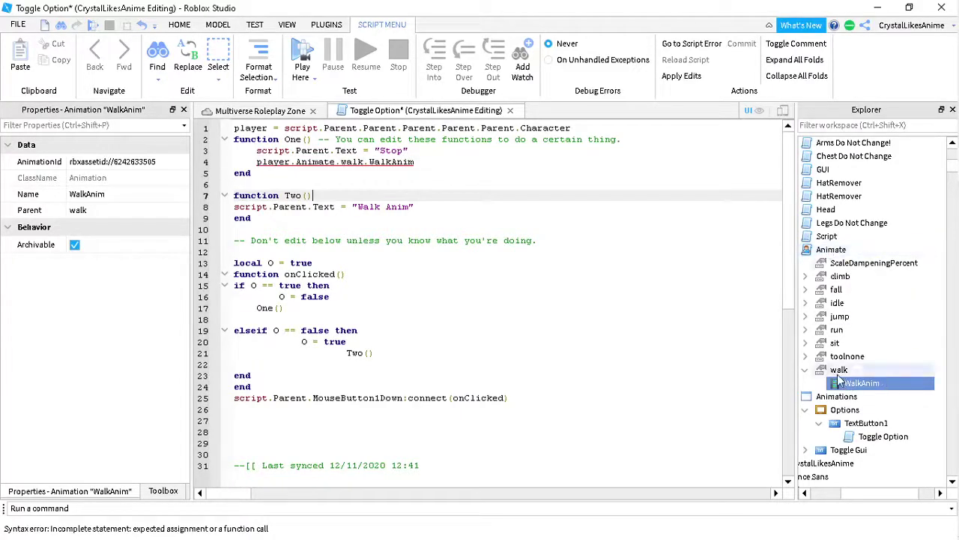
click(460, 167)
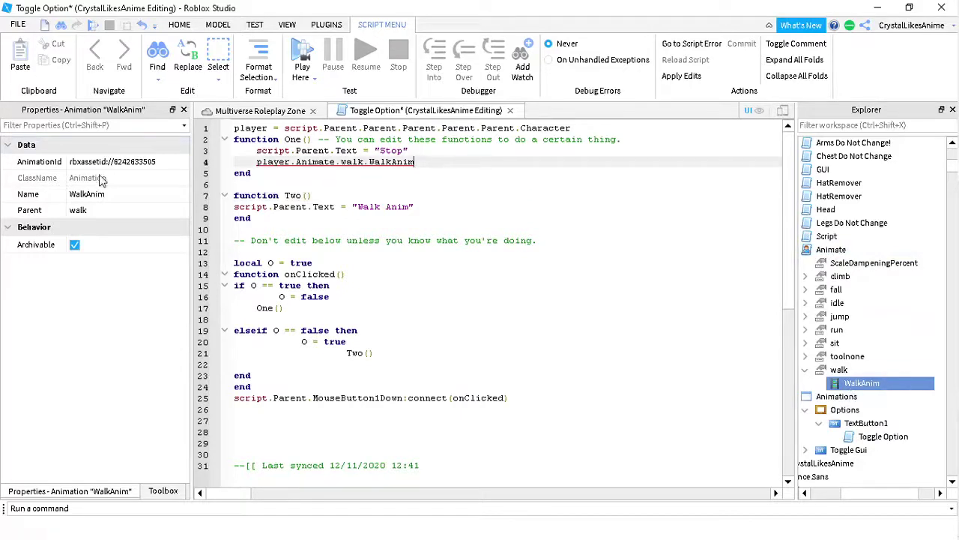
text(.Anim)
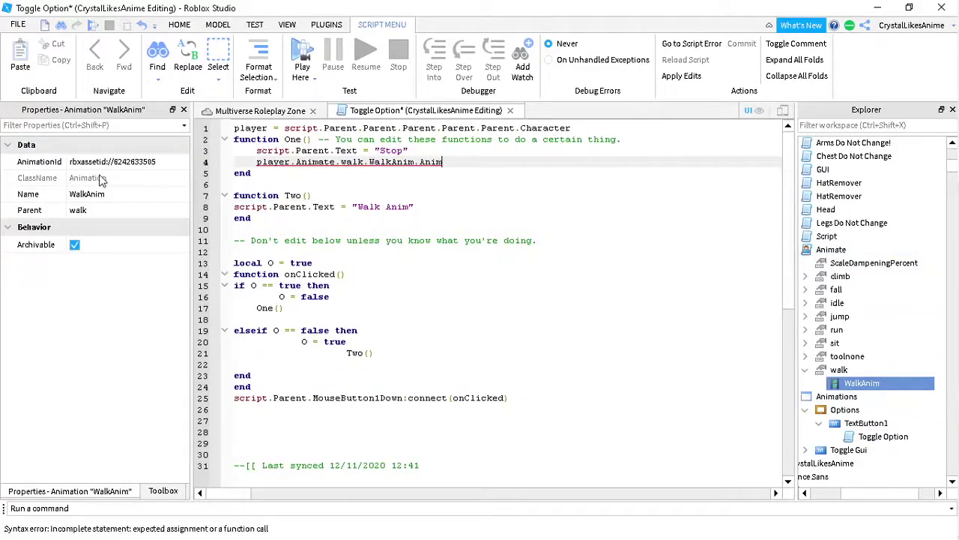
text(ationId = ")
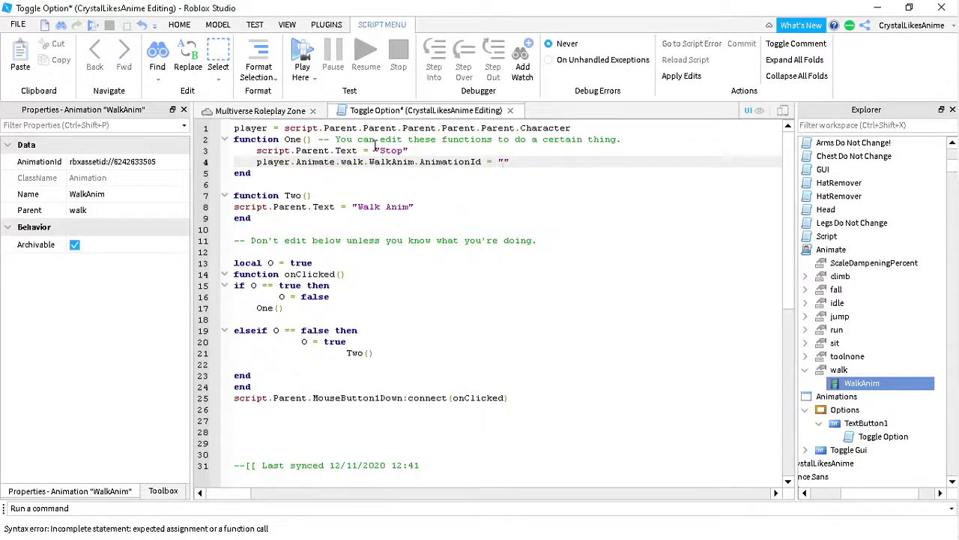
key(ctrl+v)
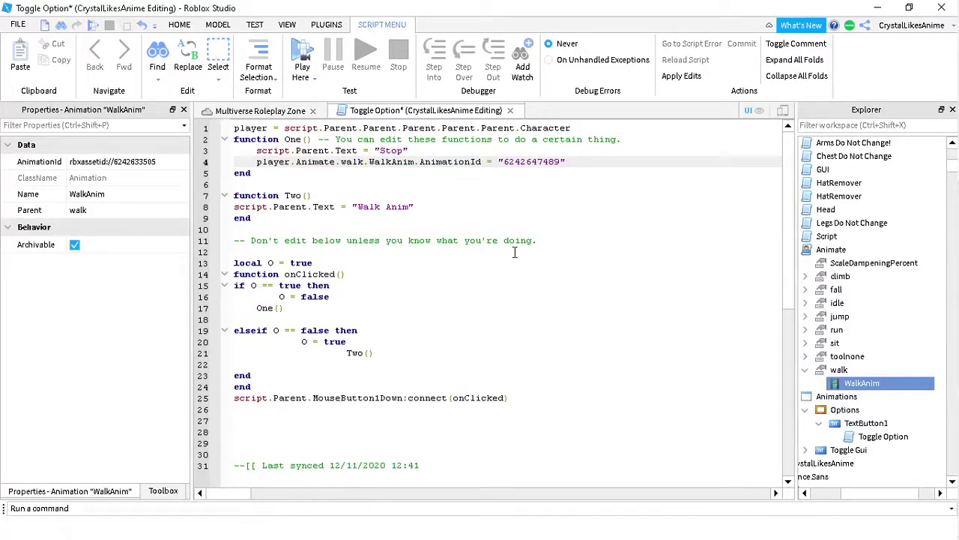
- Copy the rbxassetid:// prefix from WalkAnim's AnimationId property and insert it before the ID in function One()
text(r)
click(98, 164)
drag(98, 164, 54, 162)
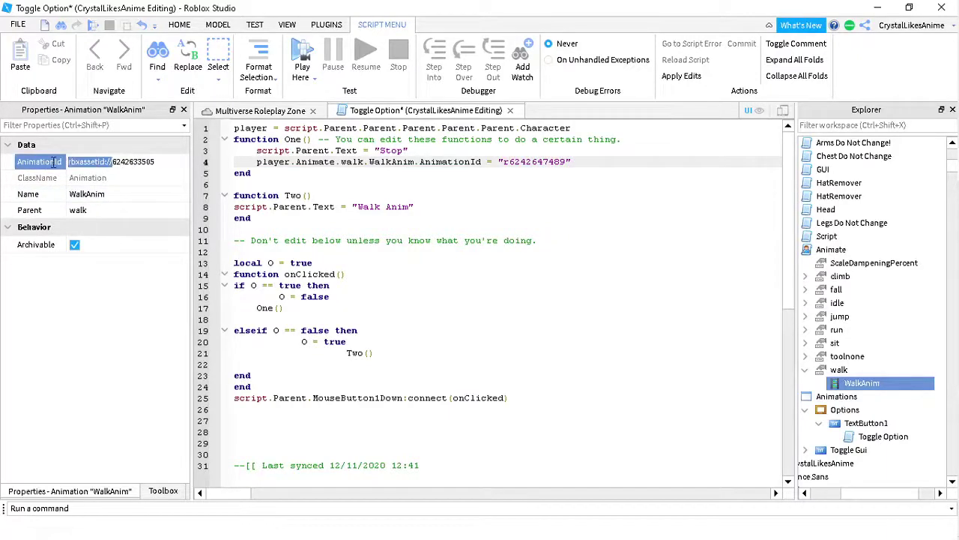
key(ctrl+c)
click(506, 162)
key(BackSpace)
key(ctrl+v)
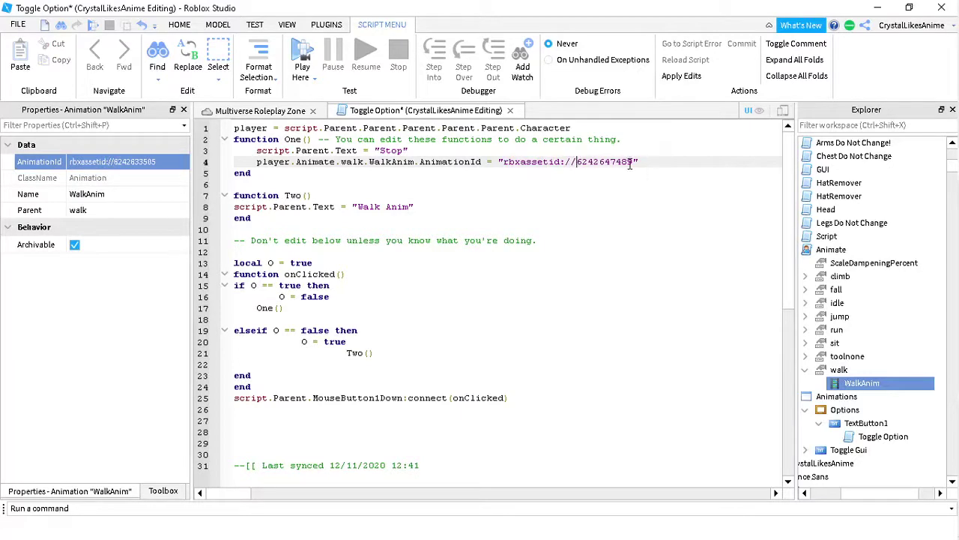
- Copy the WalkAnim.AnimationId assignment line from function One() and add it below the "Walk Anim" text line in function Two()
drag(635, 161, 527, 160)
click(375, 157)
drag(662, 161, 247, 162)
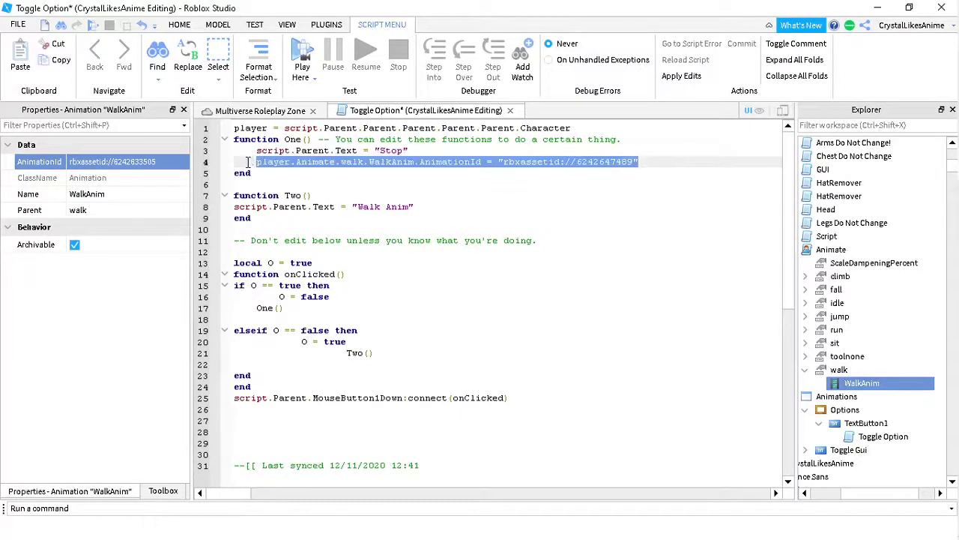
click(419, 207)
key(Return)
key(ctrl+v)
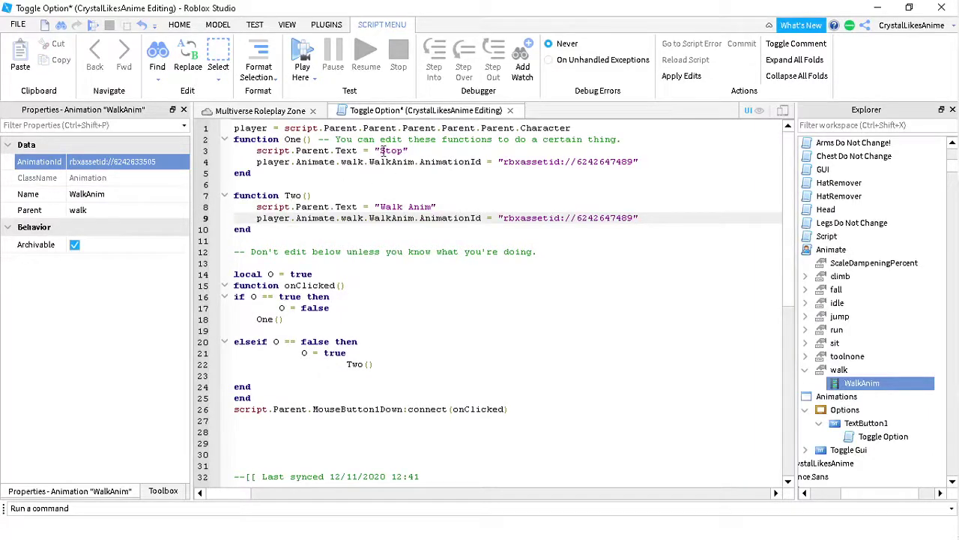
- Review the button text and WalkAnim assignment lines in functions One() and Two() of the Toggle Option script
drag(380, 151, 402, 151)
click(404, 151)
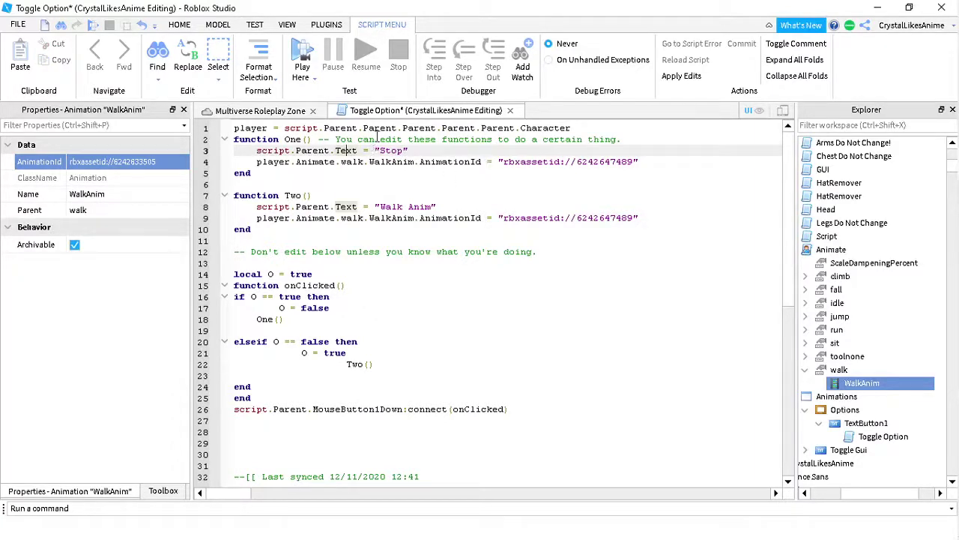
drag(381, 152, 391, 152)
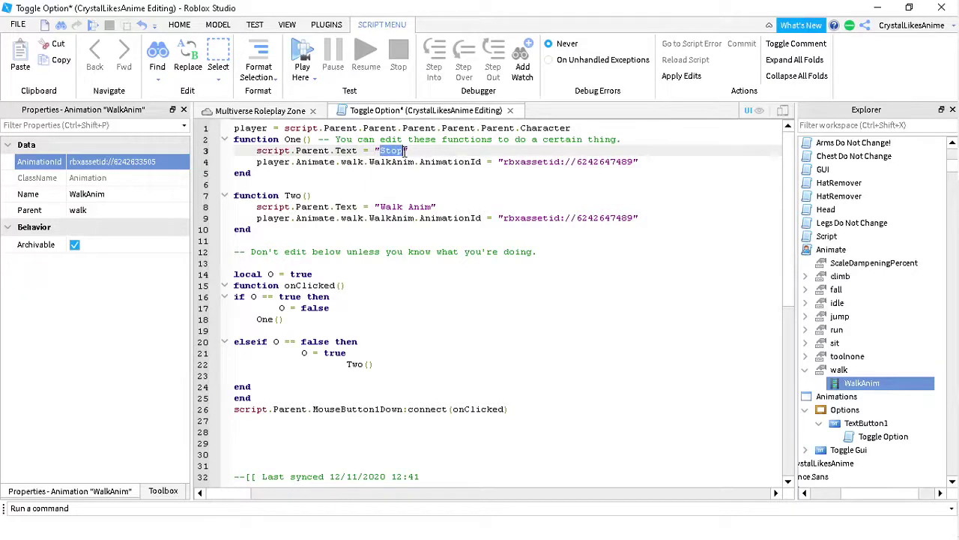
click(405, 152)
click(398, 163)
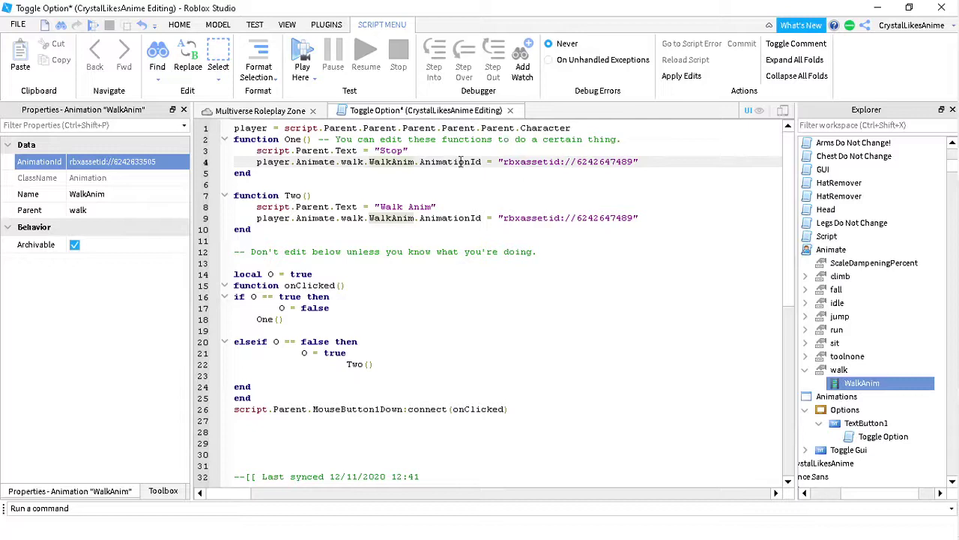
drag(412, 151, 243, 154)
click(279, 196)
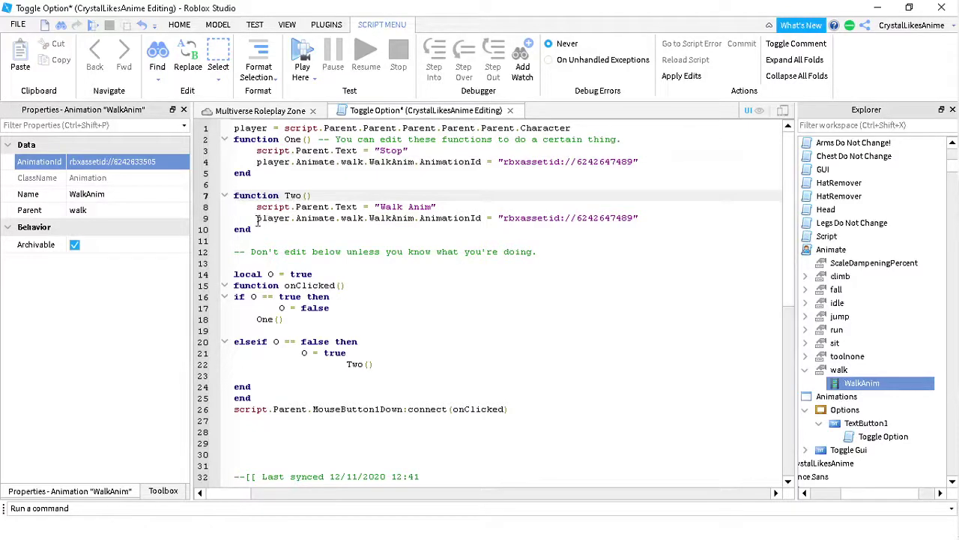
drag(258, 220, 652, 229)
click(559, 218)
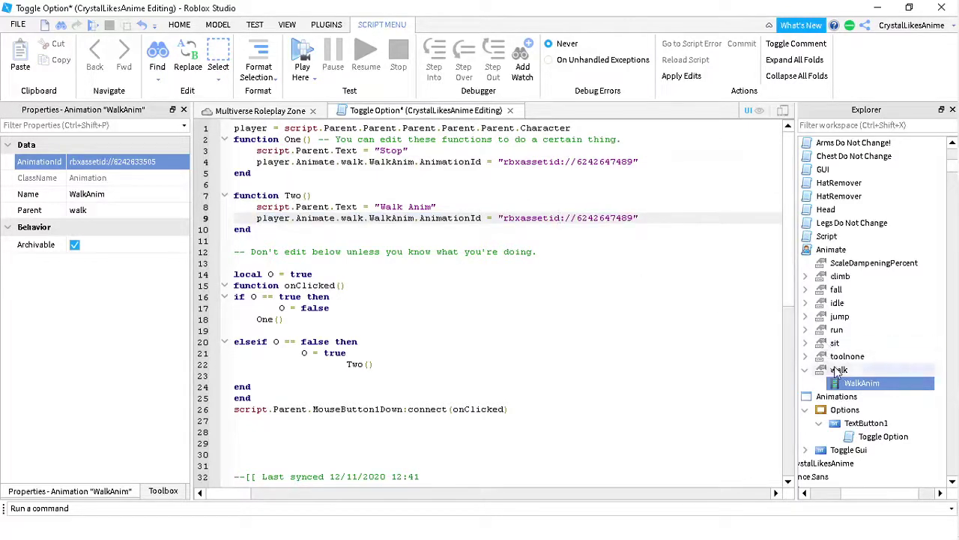
click(140, 162)
drag(503, 218, 636, 218)
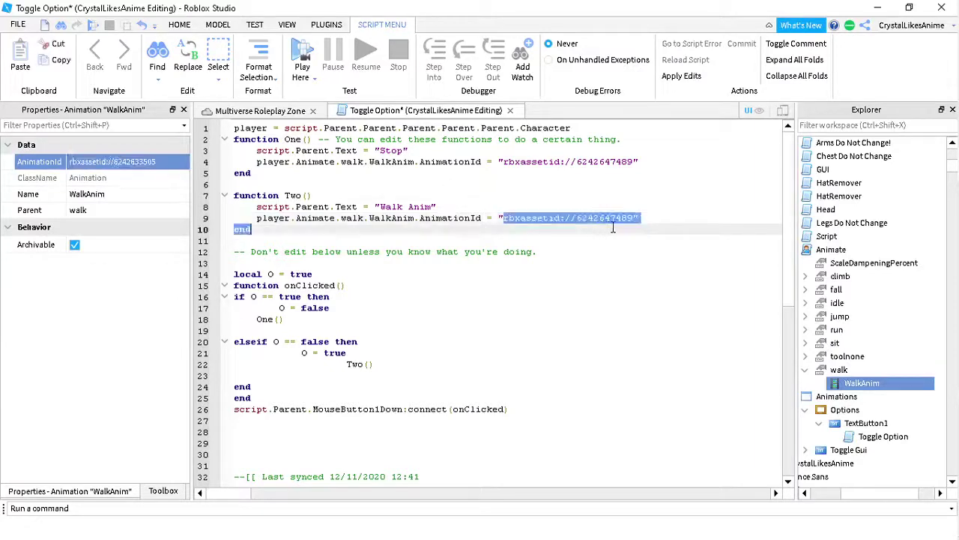
key(ctrl+v)
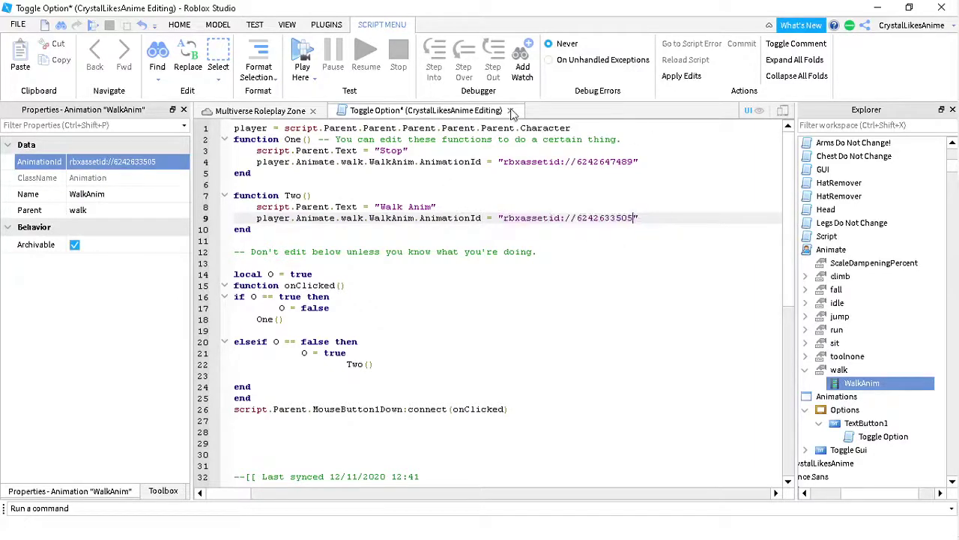
click(512, 111)
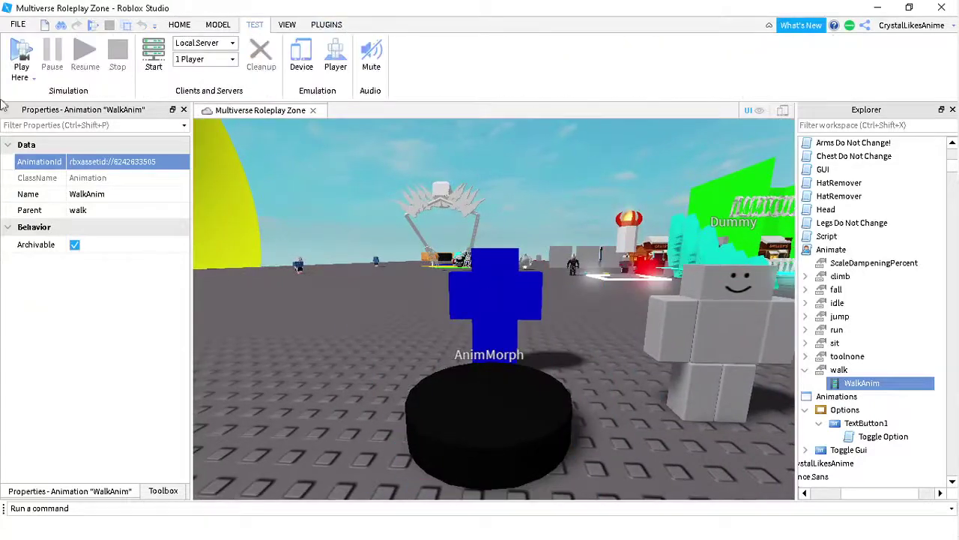
- Start a play test of the Multiverse Roleplay Zone place
click(22, 78)
click(45, 112)
click(288, 24)
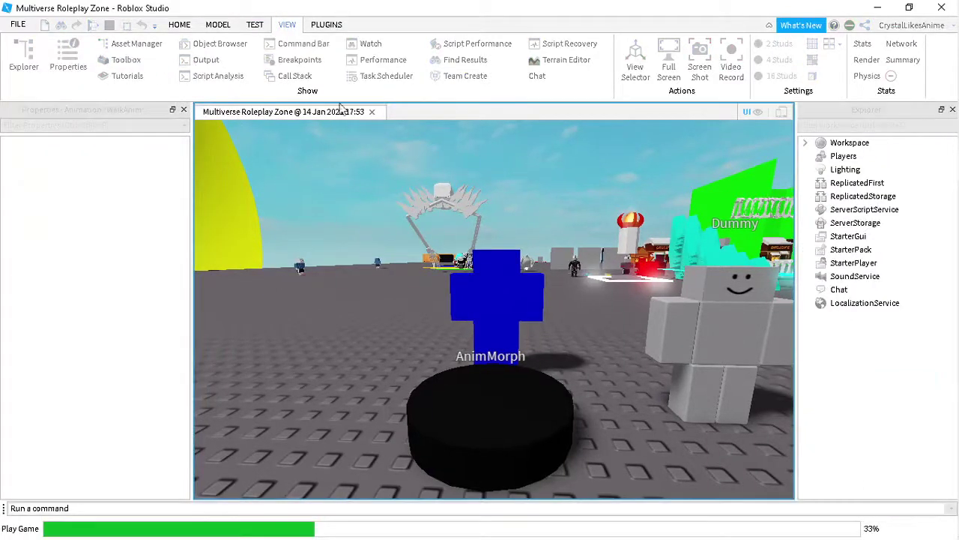
click(946, 131)
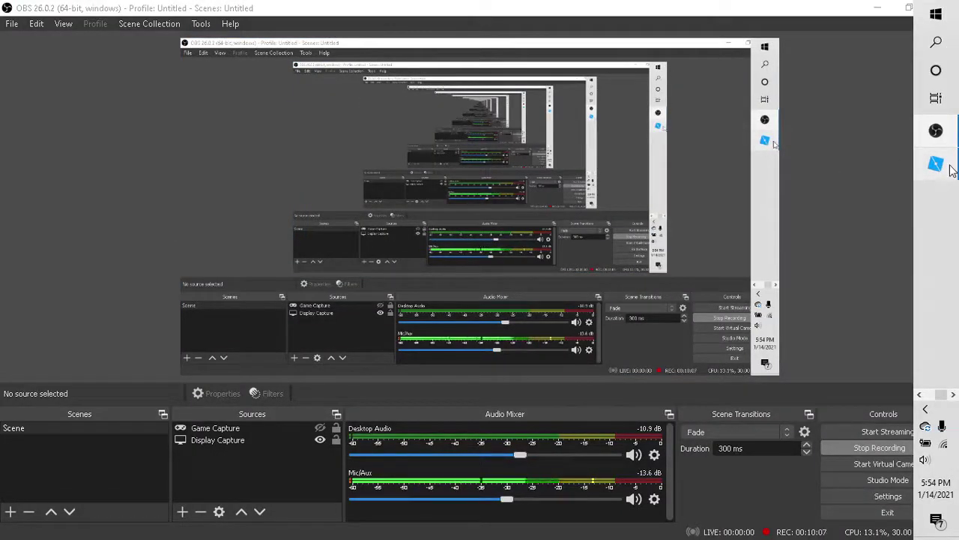
click(936, 164)
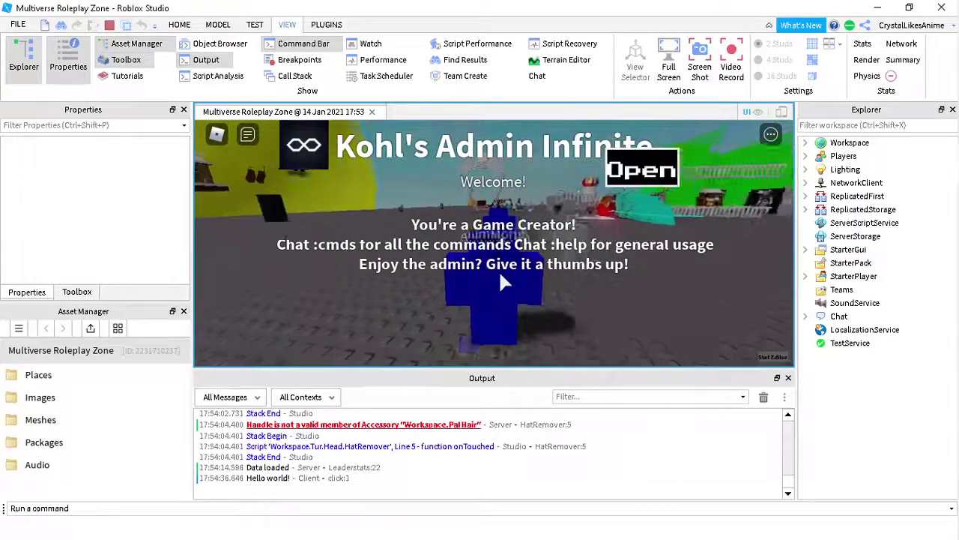
- Move the morphed character and open the in-game animation options with the Open button
right_drag(500, 276, 501, 276)
key(s)
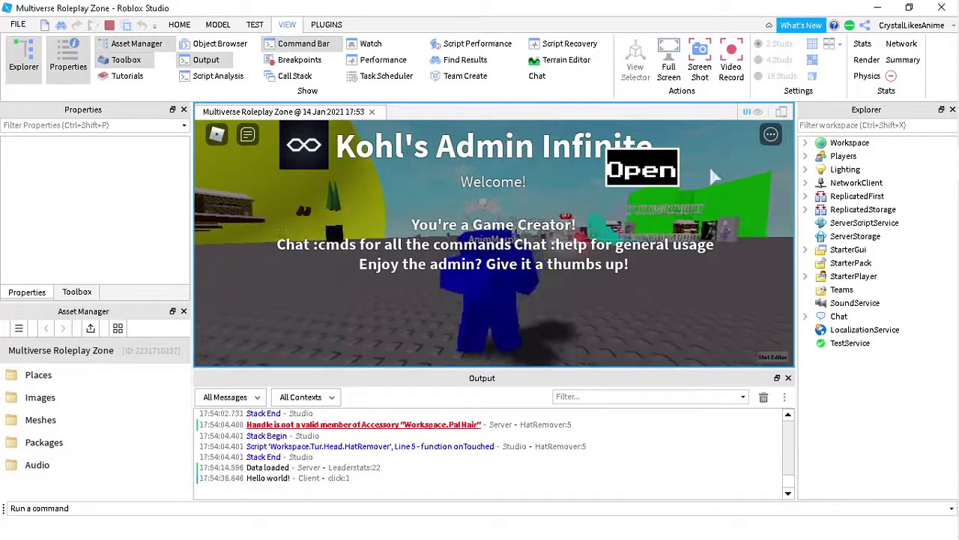
click(642, 170)
click(643, 170)
click(642, 170)
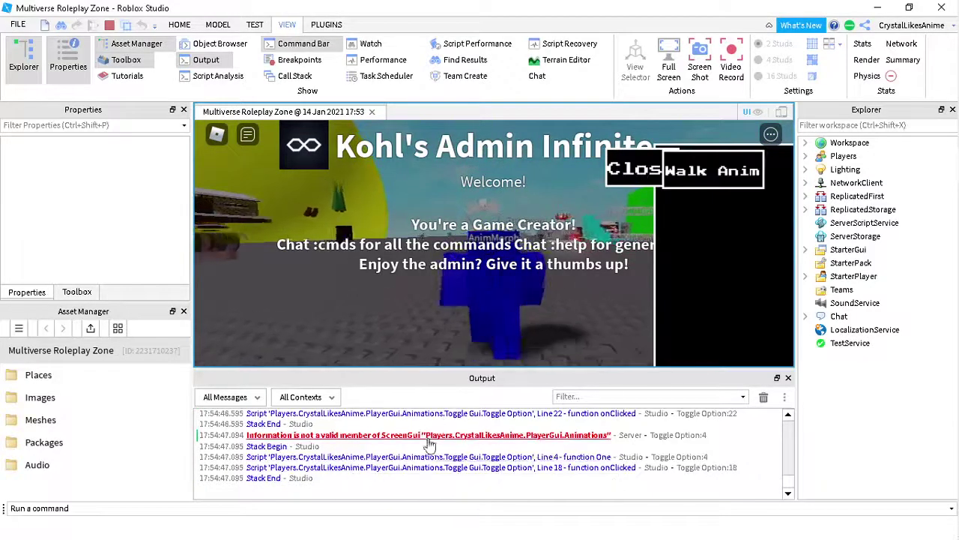
- Inspect the Toggle Gui script at the line 18 error entry, close it, and return the play test to the client view
click(338, 469)
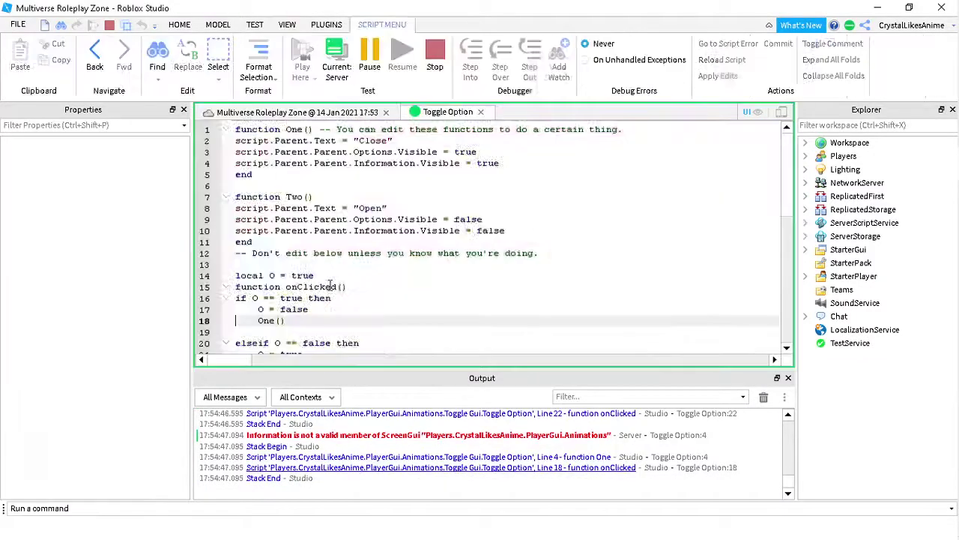
click(480, 111)
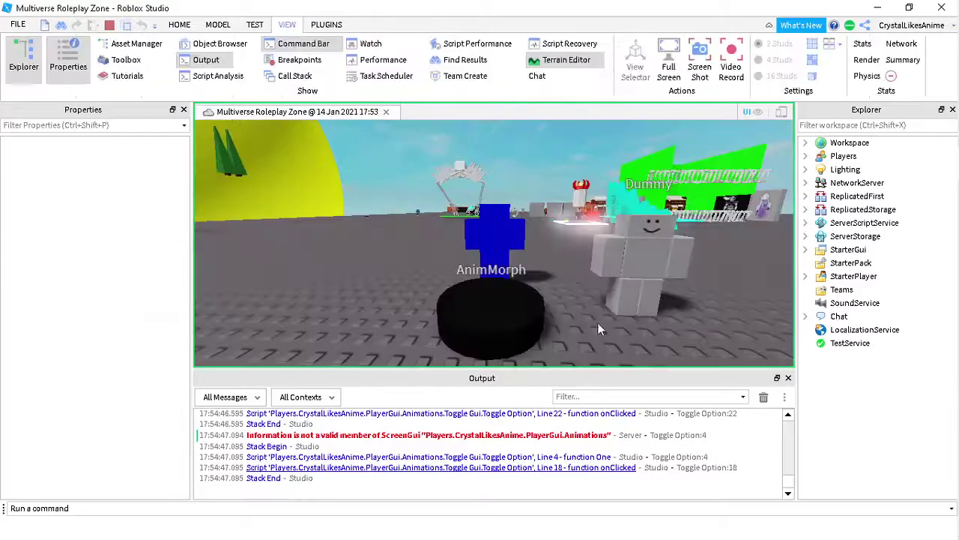
double_click(270, 12)
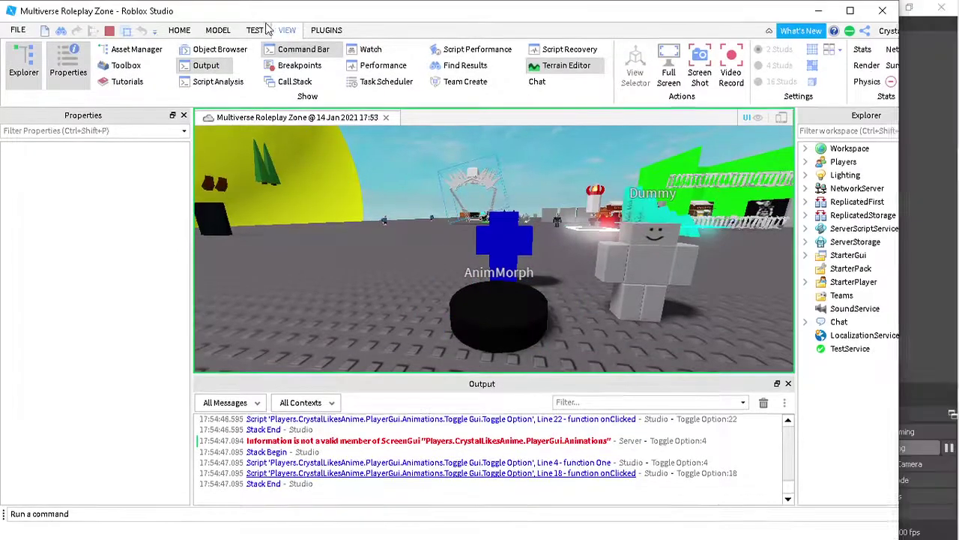
click(255, 30)
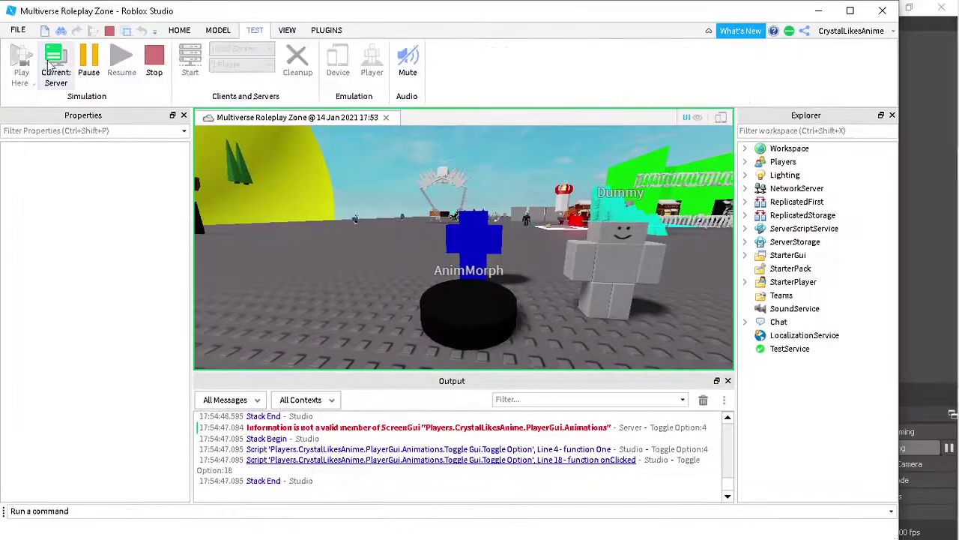
click(853, 12)
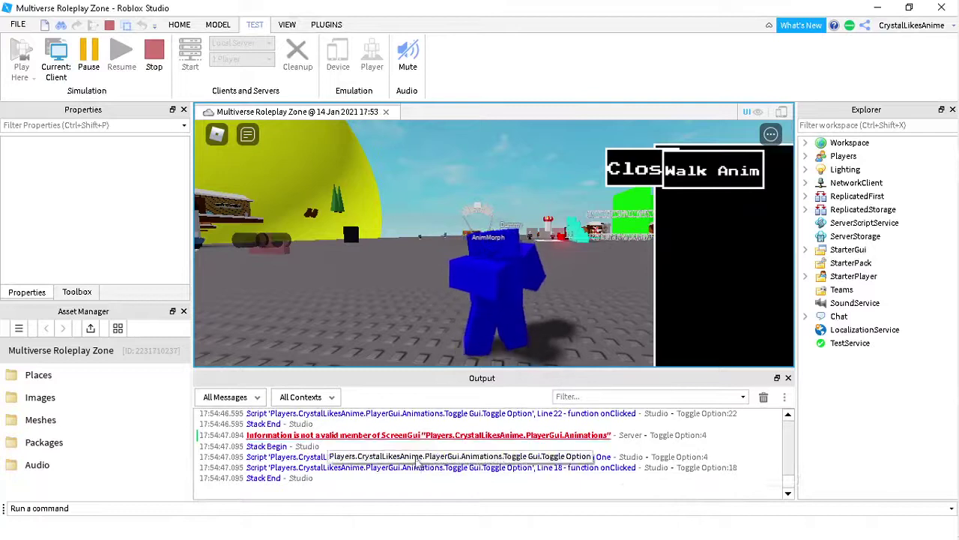
- Test the in-game Walk Anim/Stop button by toggling it repeatedly while the character walks
key(Tab)
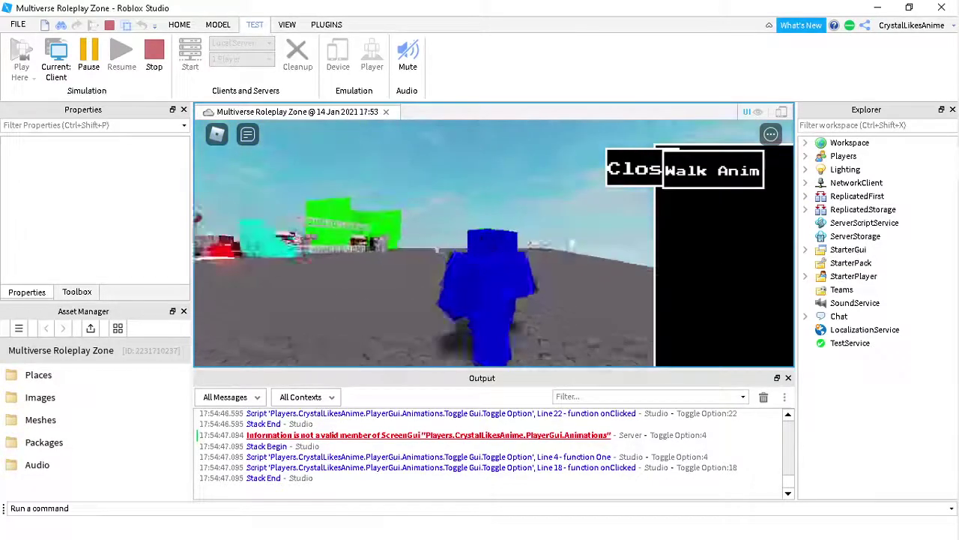
click(704, 171)
right_drag(414, 295, 414, 295)
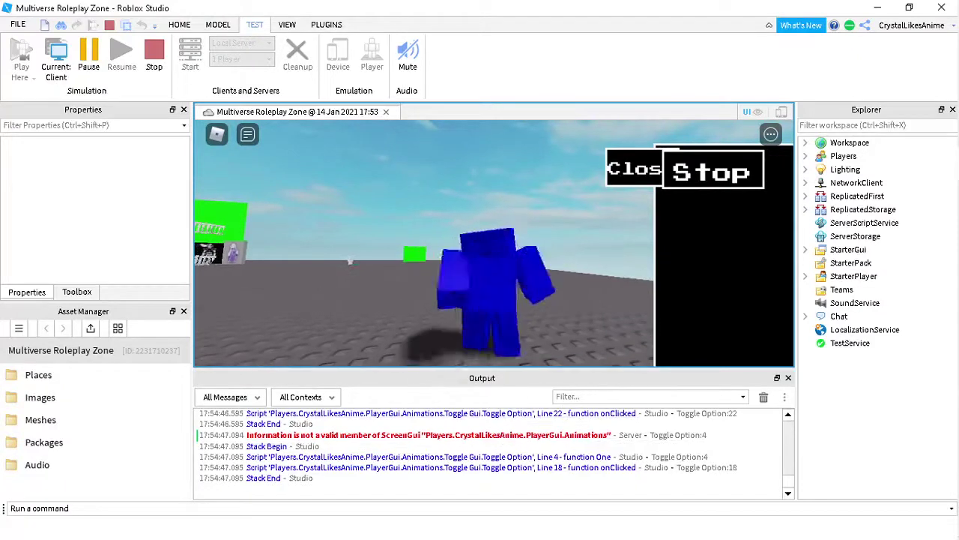
click(710, 178)
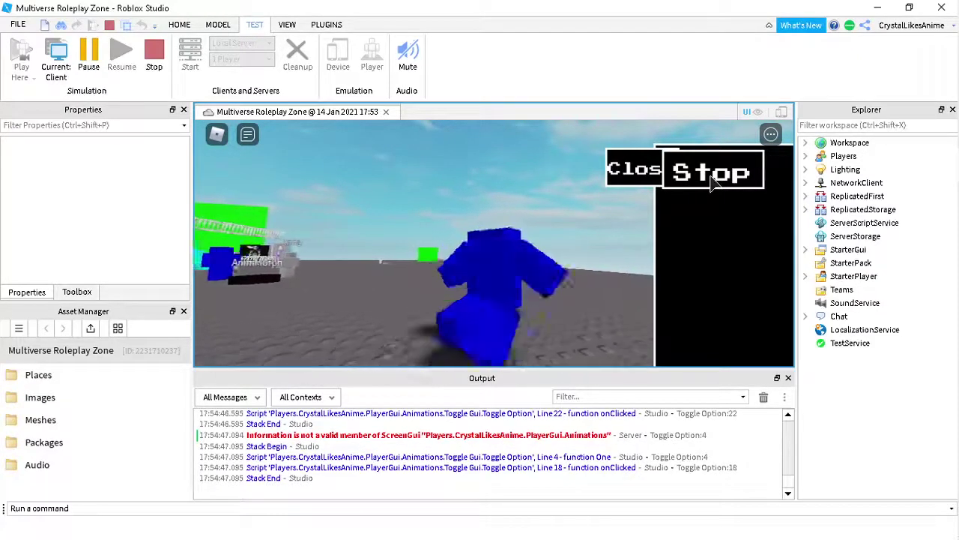
click(710, 178)
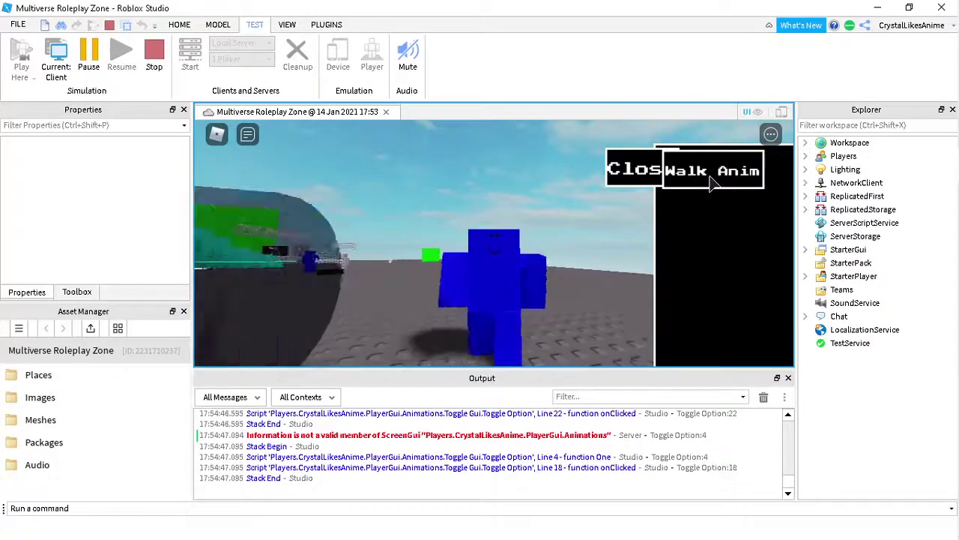
click(711, 178)
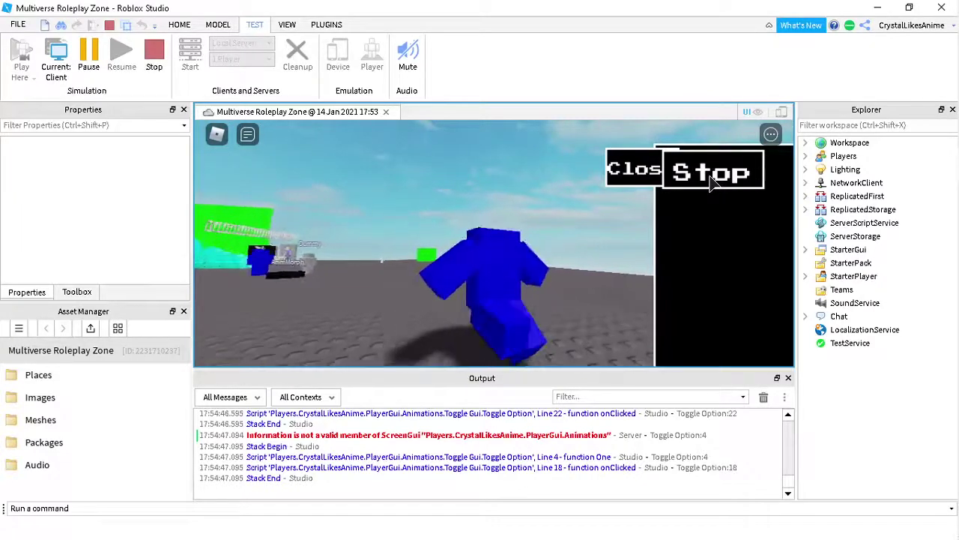
- Walk the character around from several angles and toggle the walk animation again to compare both versions
right_drag(525, 257, 530, 272)
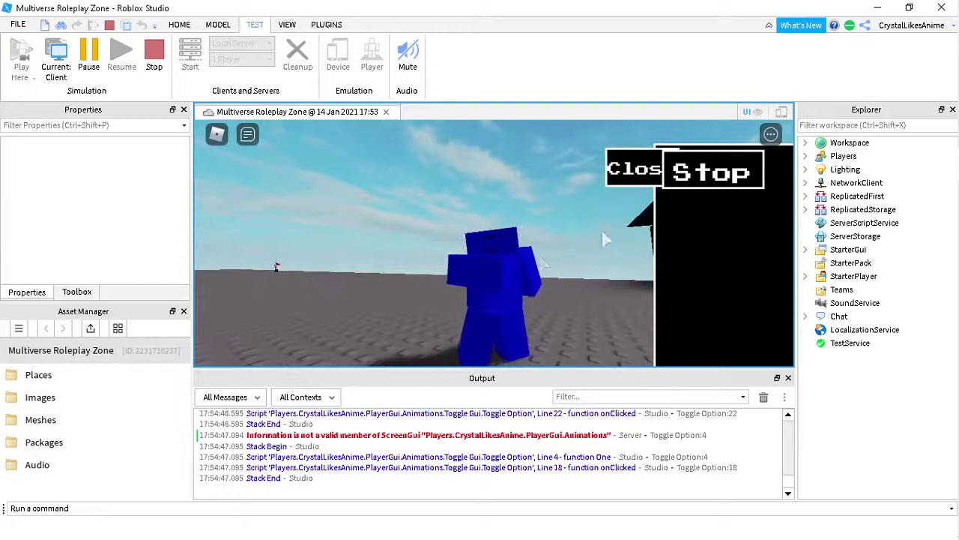
right_drag(604, 240, 606, 241)
key(s)
right_drag(556, 272, 557, 275)
key(w)
key(w)
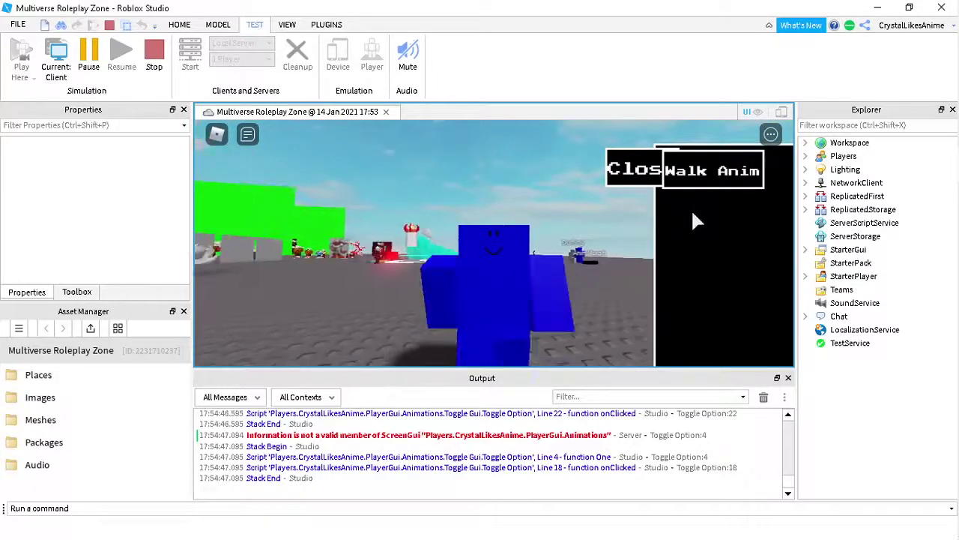
click(710, 174)
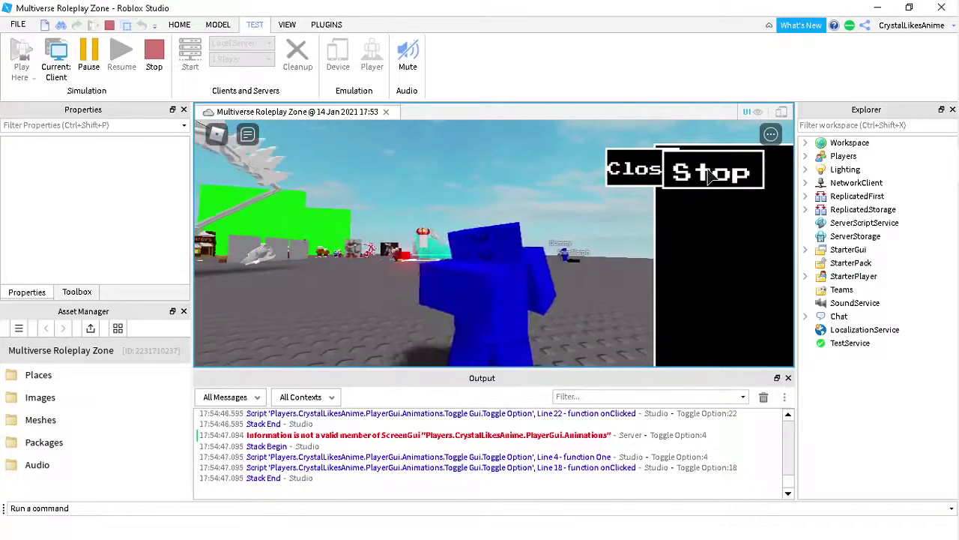
click(711, 174)
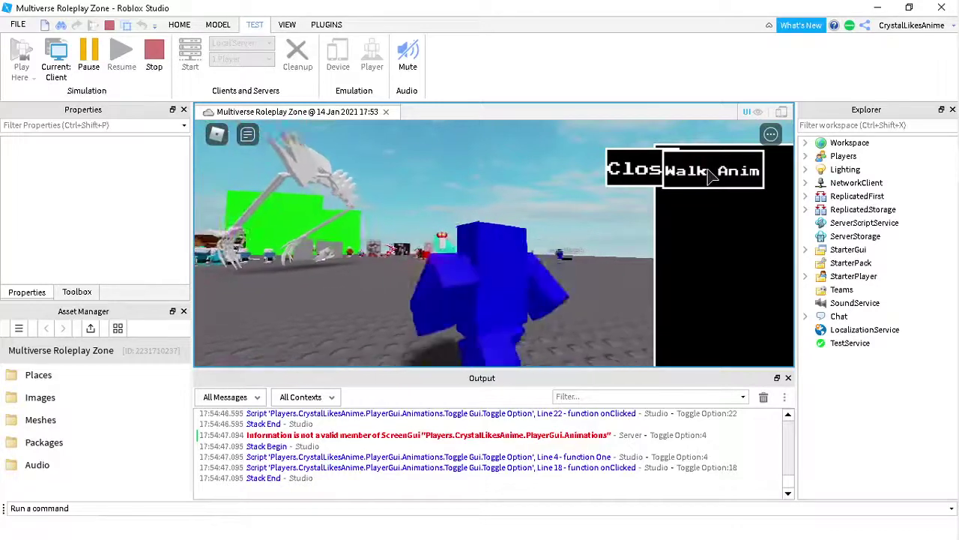
key(w)
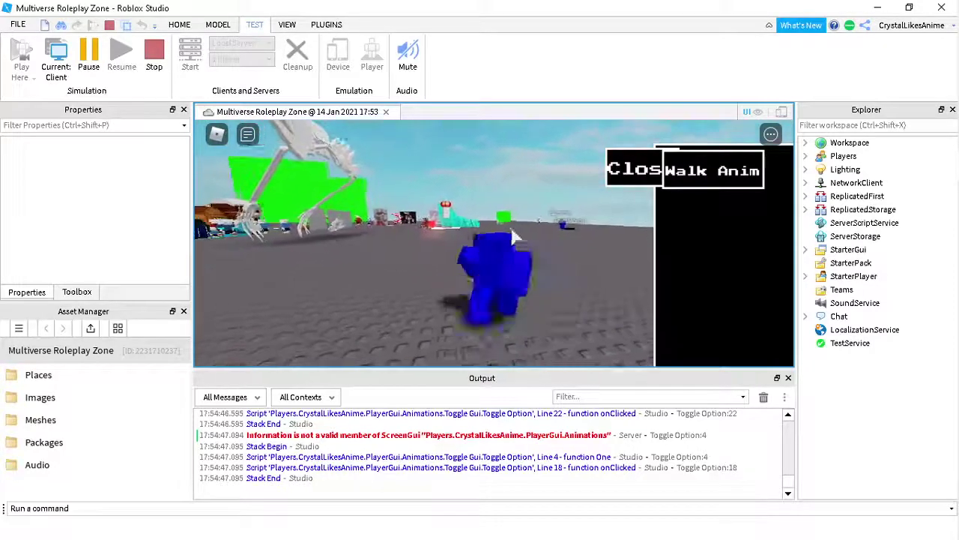
right_drag(509, 228, 511, 226)
- Filter the Explorer for the player's character model, select it under Workspace, and clear the filter
double_click(817, 147)
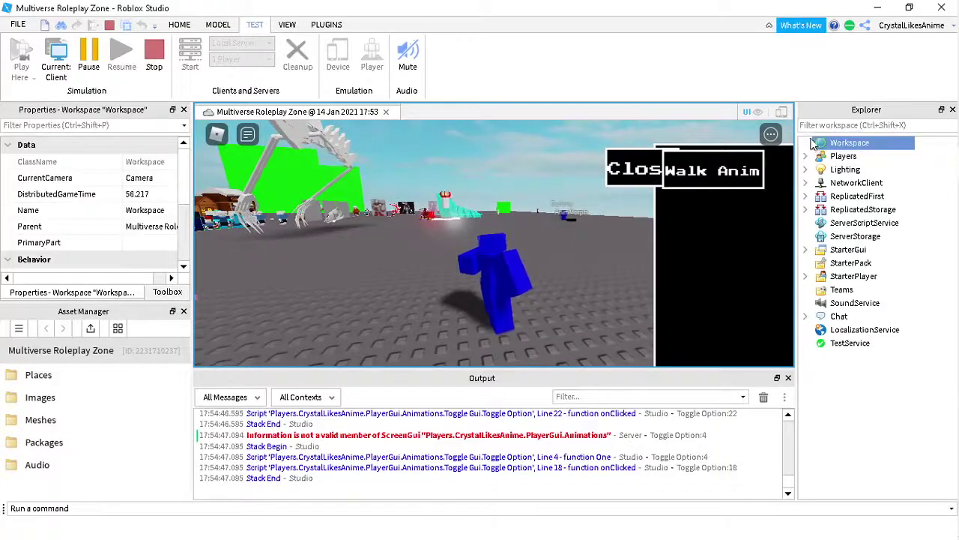
click(829, 125)
text(cr)
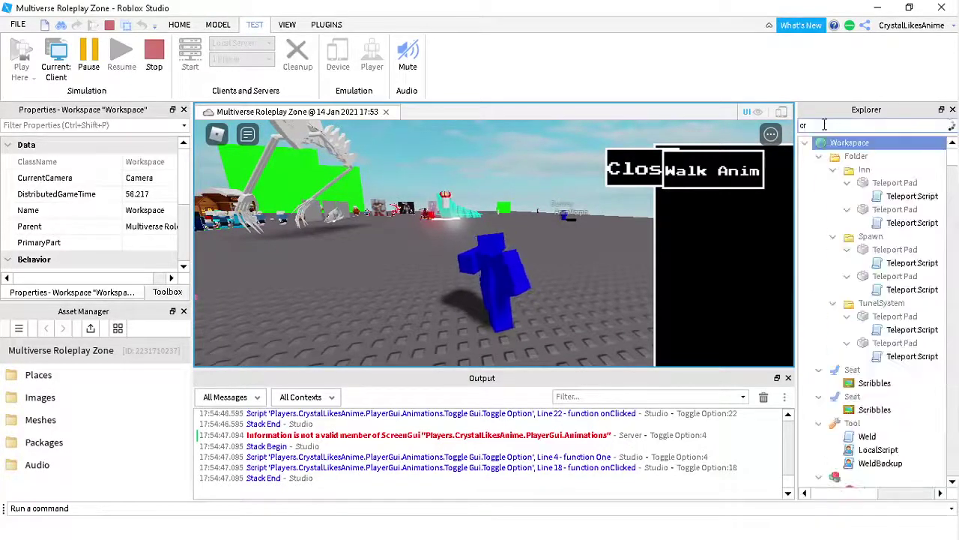
text(tal)
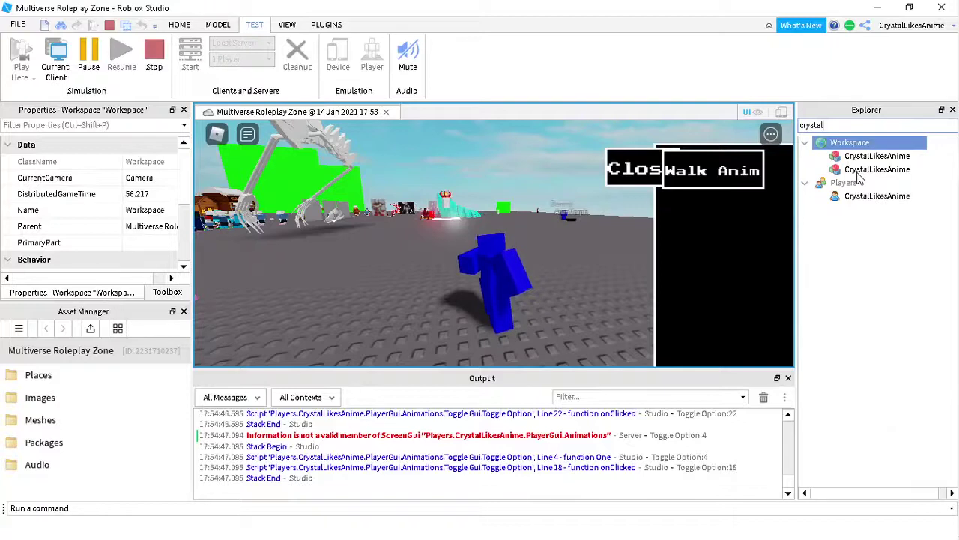
click(873, 156)
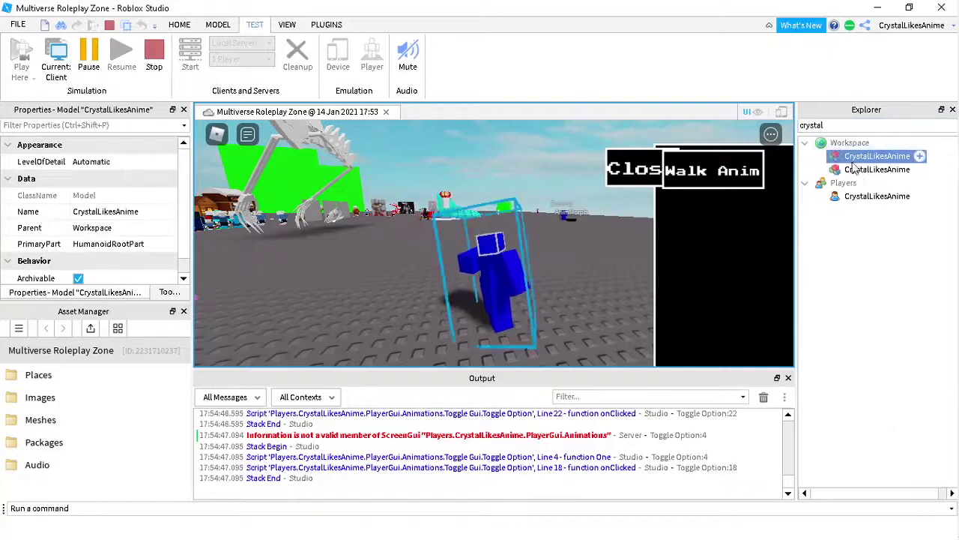
key(BackSpace)
scroll(889, 315, down, 6)
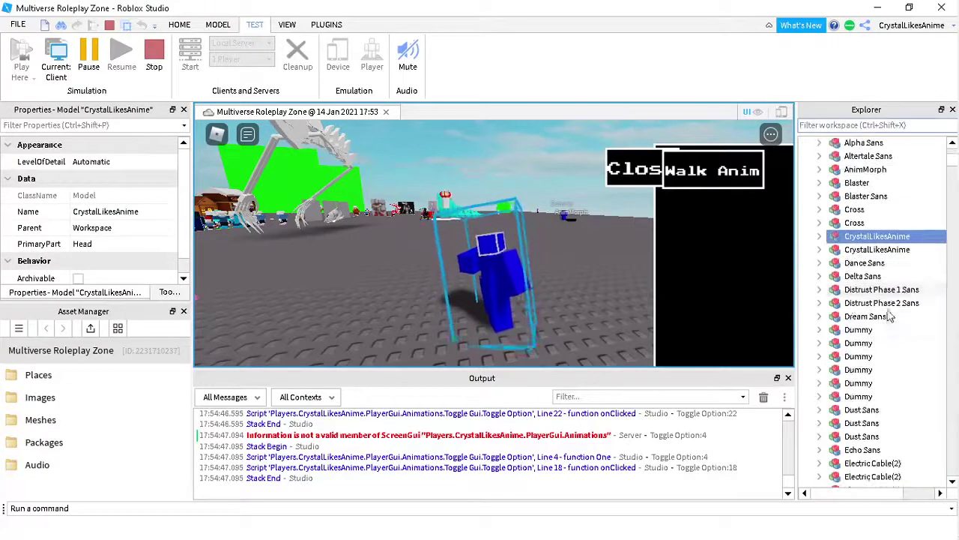
- Expand the player's character model down to Animate and its walk value, and select WalkAnim to inspect its AnimationId
click(819, 237)
scroll(862, 322, down, 5)
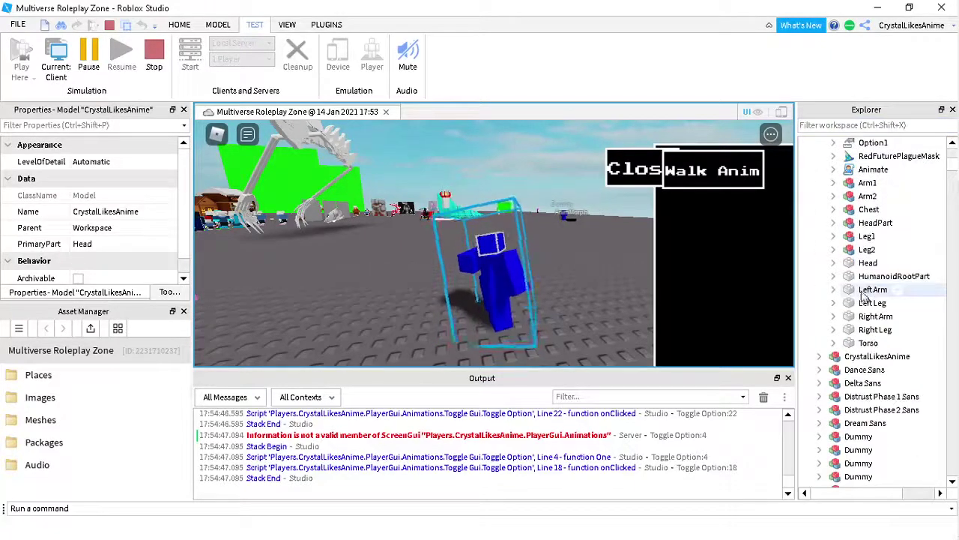
click(819, 329)
click(819, 330)
scroll(833, 307, up, 3)
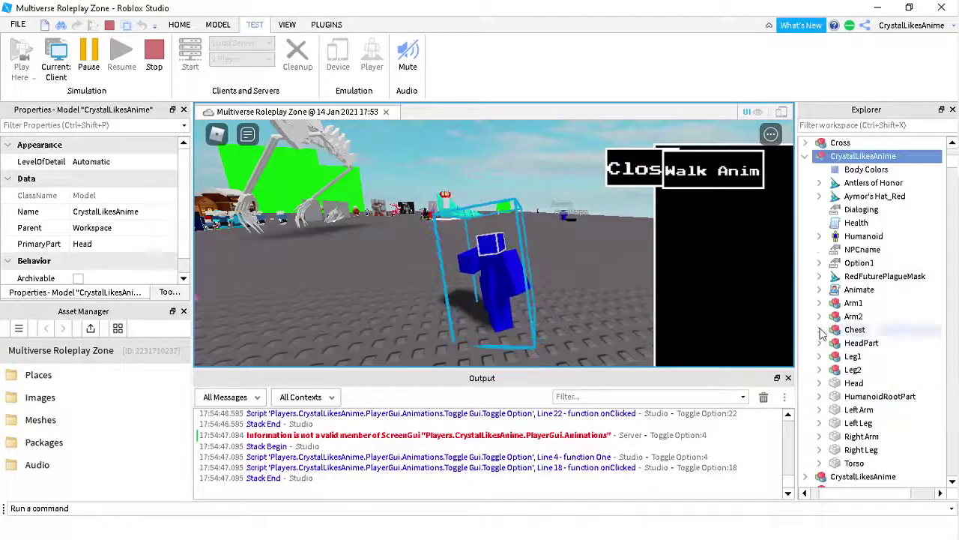
click(819, 290)
scroll(834, 287, down, 1)
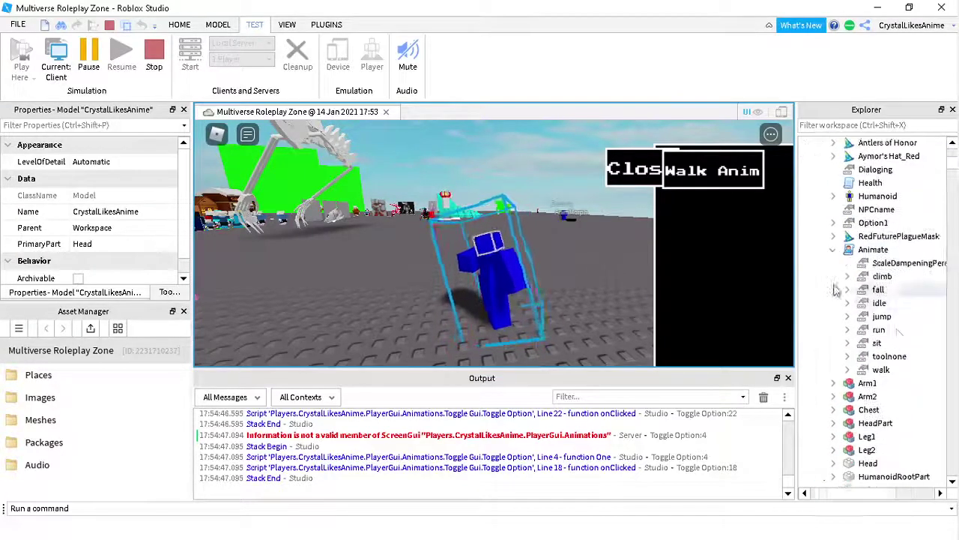
click(844, 370)
scroll(837, 356, down, 1)
click(833, 330)
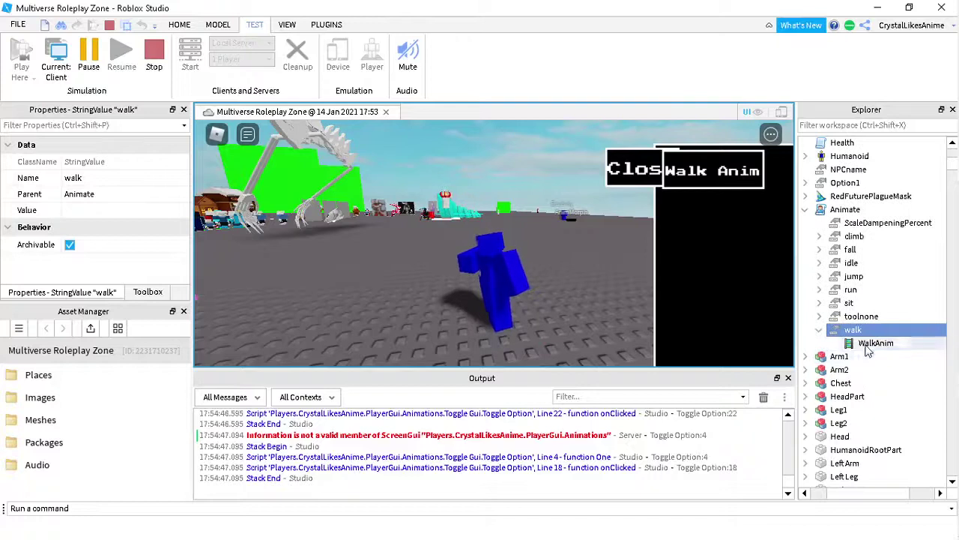
click(868, 345)
- Walk the character around to compare its movement with the selected WalkAnim, and review the Animate contents in the Explorer
key(w)
right_drag(463, 279, 463, 279)
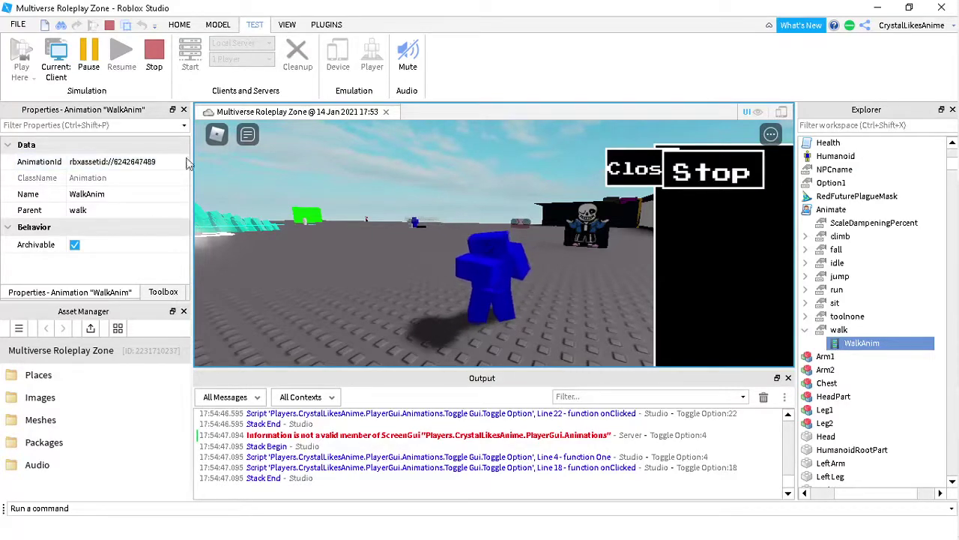
right_drag(501, 217, 503, 218)
key(w)
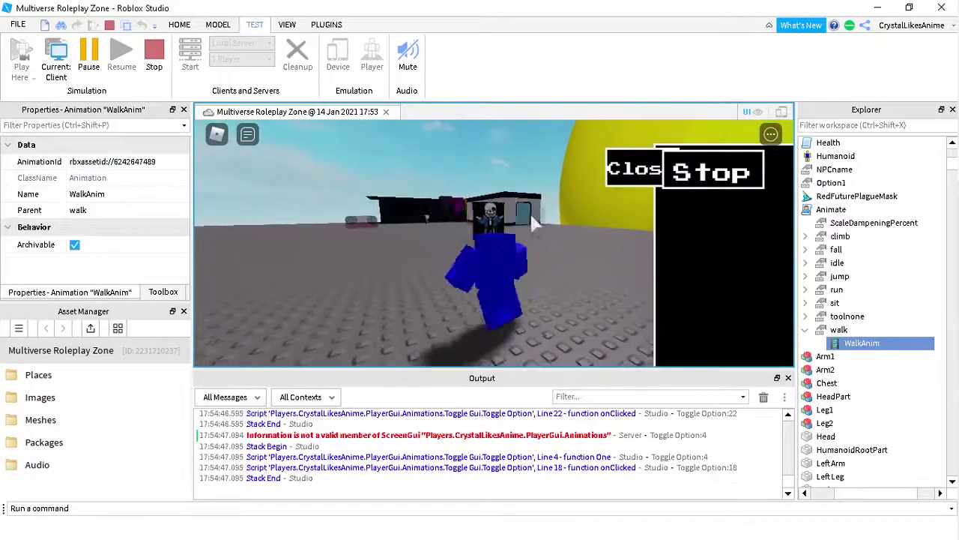
right_drag(466, 258, 466, 259)
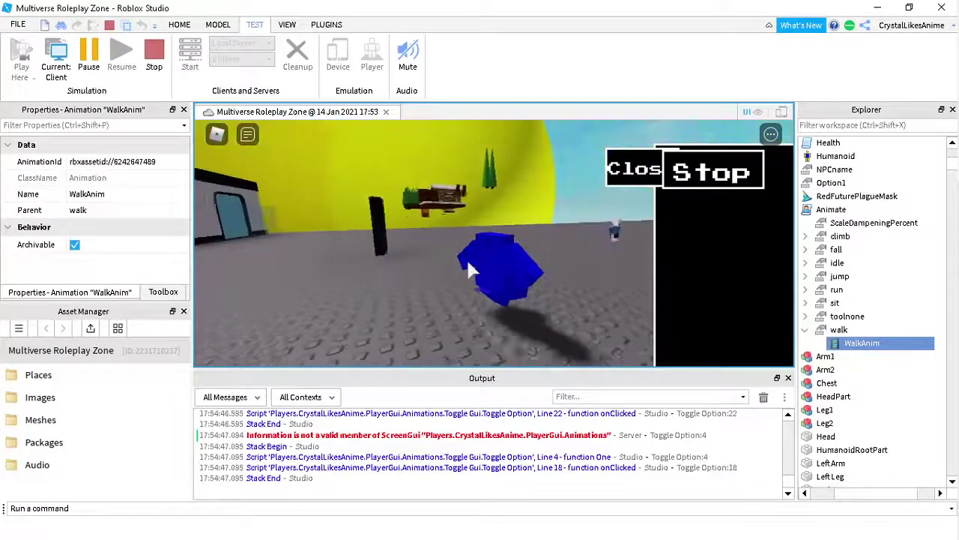
scroll(861, 263, up, 5)
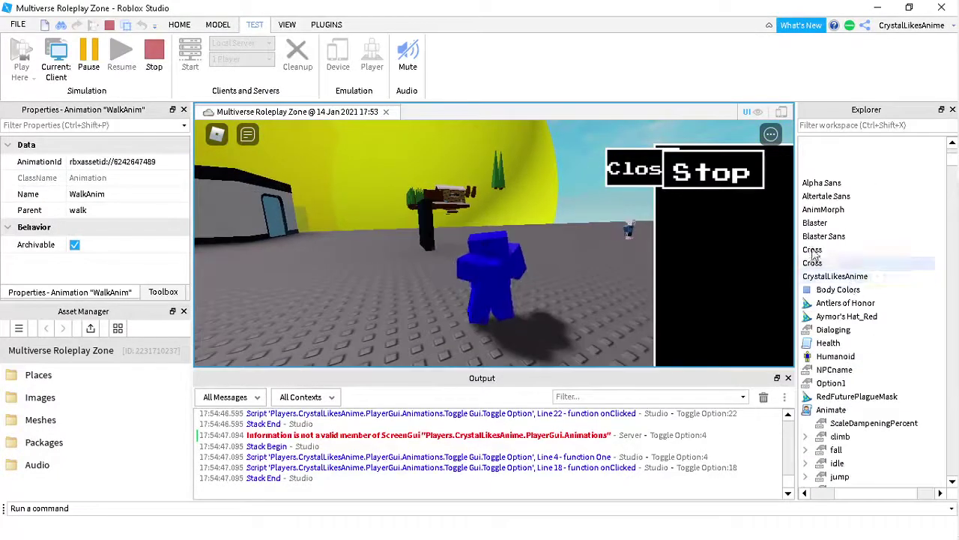
scroll(870, 273, down, 3)
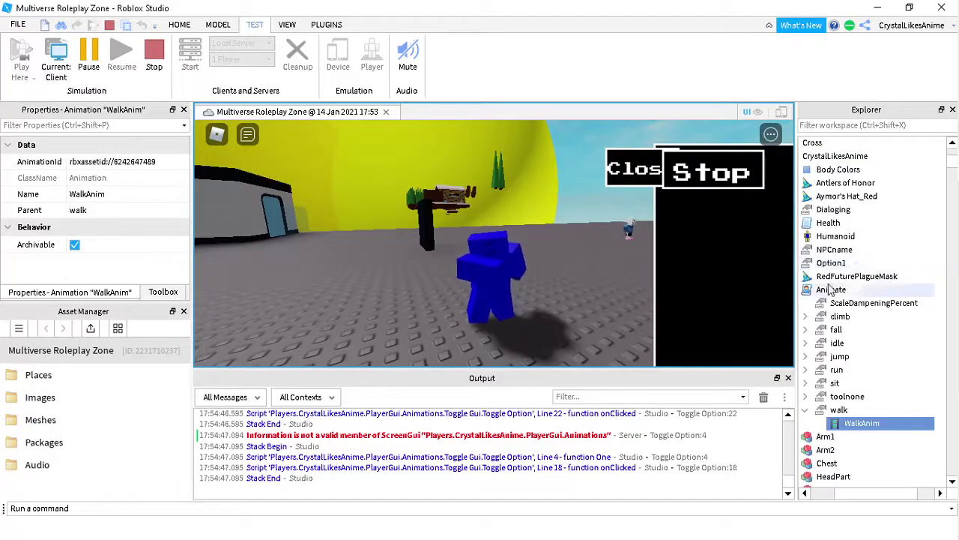
scroll(843, 314, down, 2)
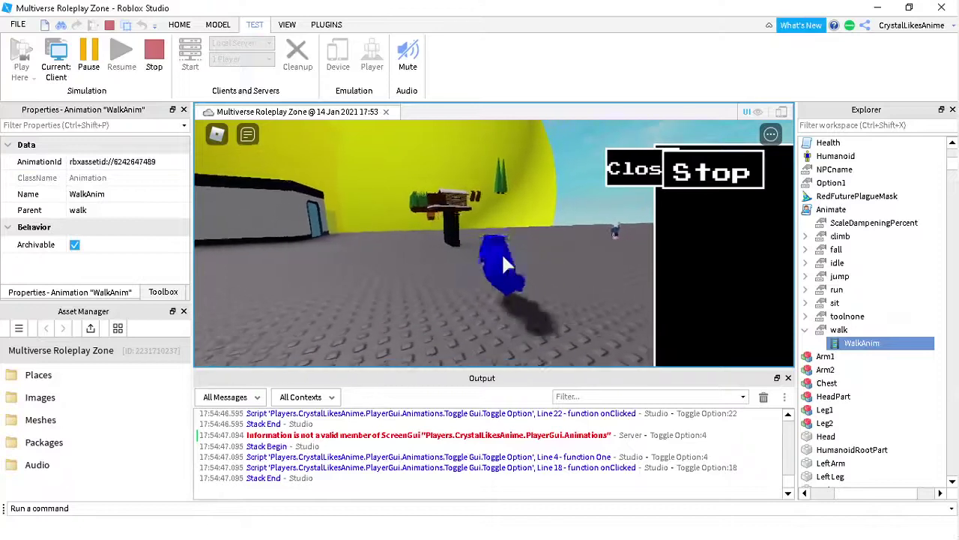
- Walk the character back across the map and onto the AnimMorph pad to apply the morph again
key(w)
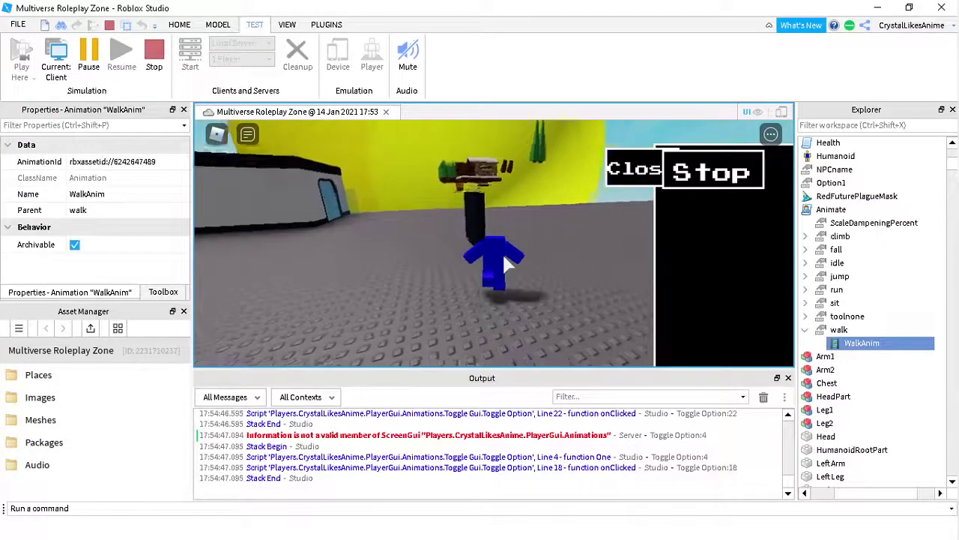
key(w)
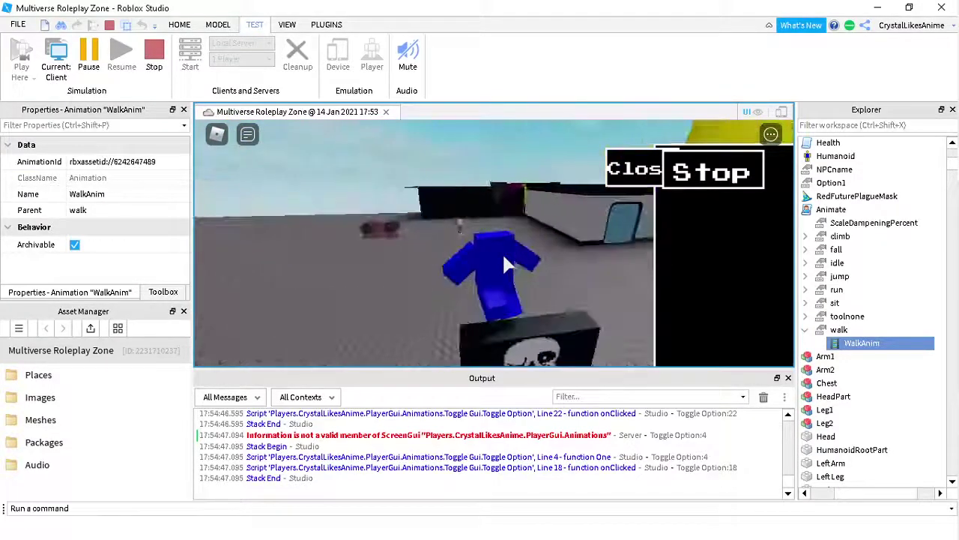
key(w)
scroll(504, 255, down, 3)
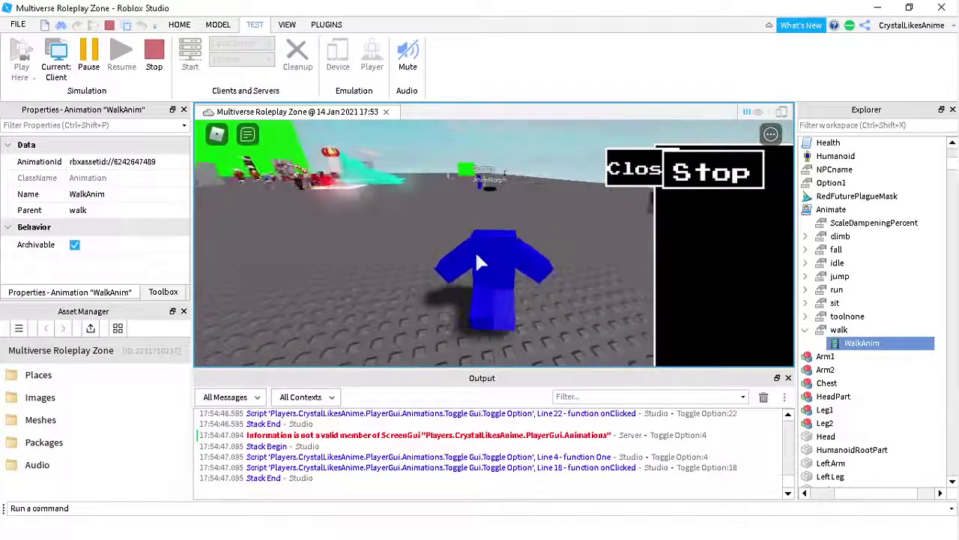
scroll(479, 254, down, 2)
key(w)
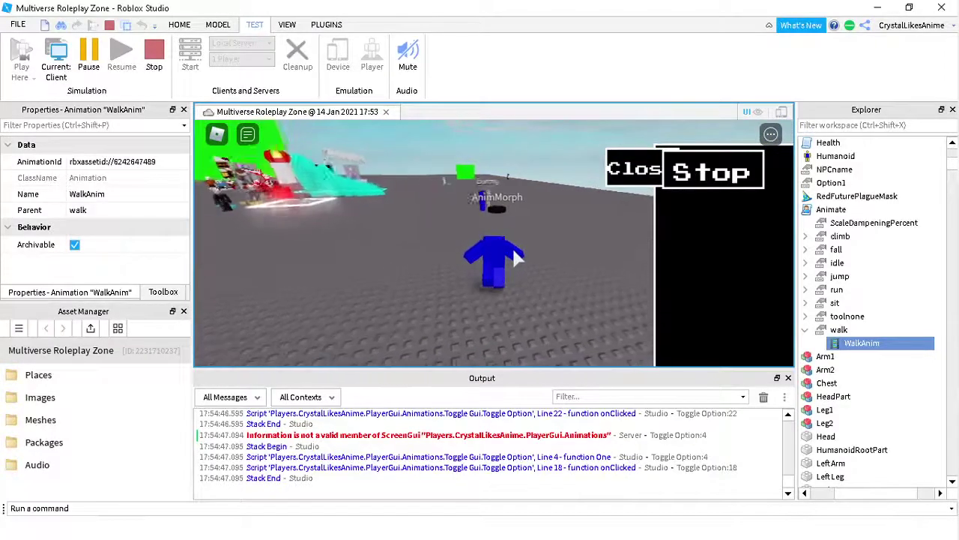
key(w)
key(space)
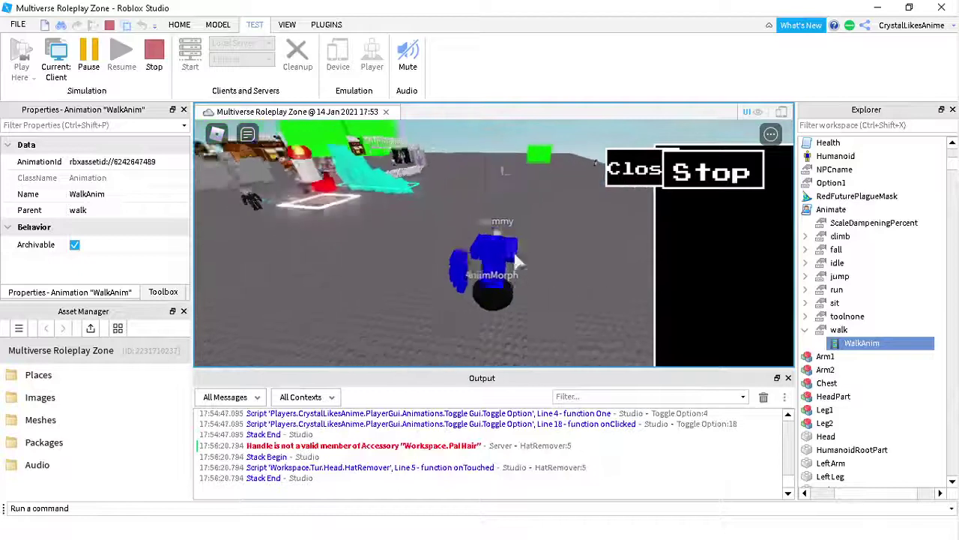
- Move the re-morphed character around the AnimMorph pad and the Dummy, showing and hiding the player list
key(a)
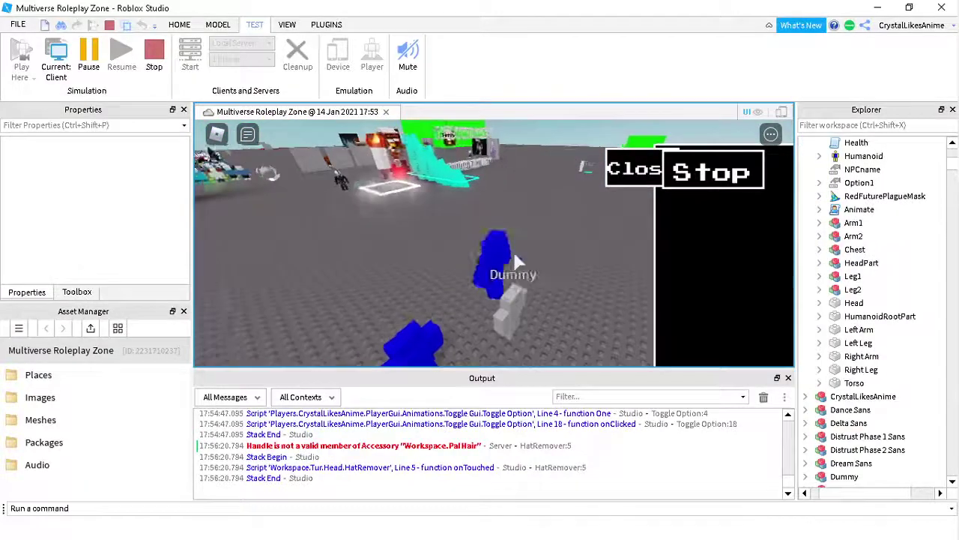
key(s)
key(Tab)
key(d)
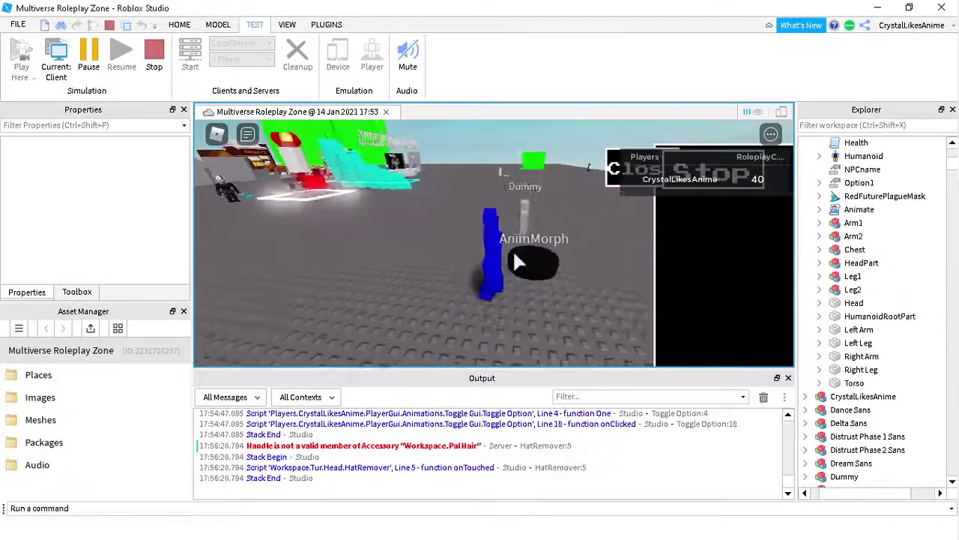
key(Tab)
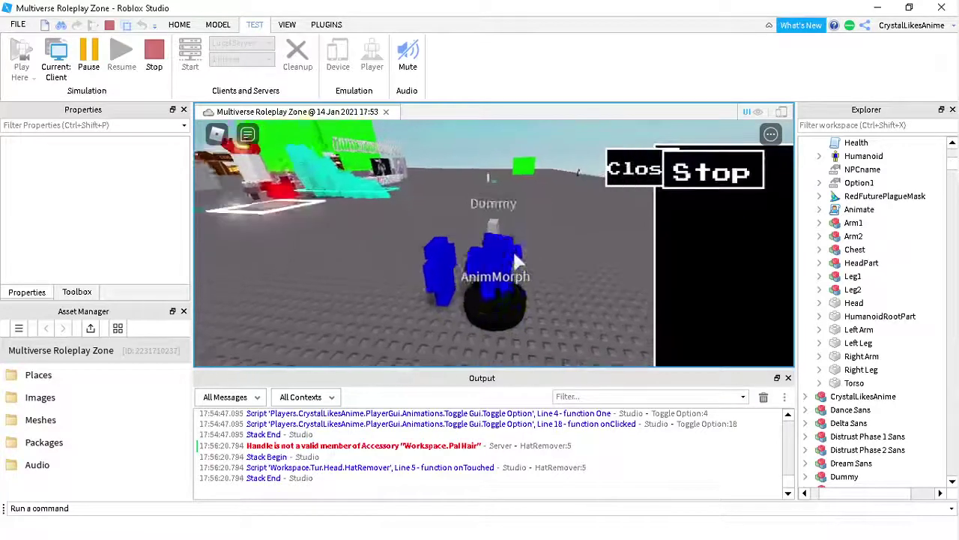
- Switch the walk animation button twice and walk the re-morphed character to check its animation from different angles
key(w)
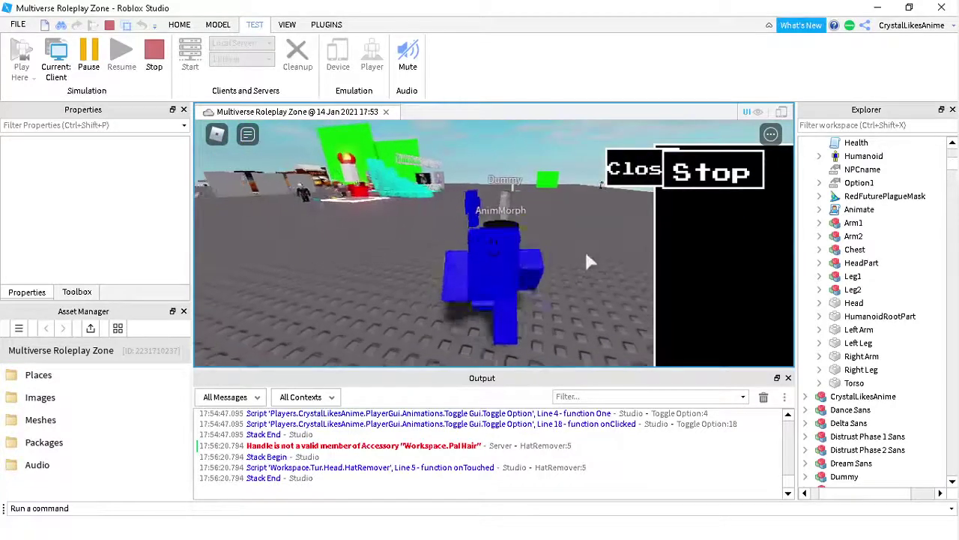
click(748, 169)
click(749, 172)
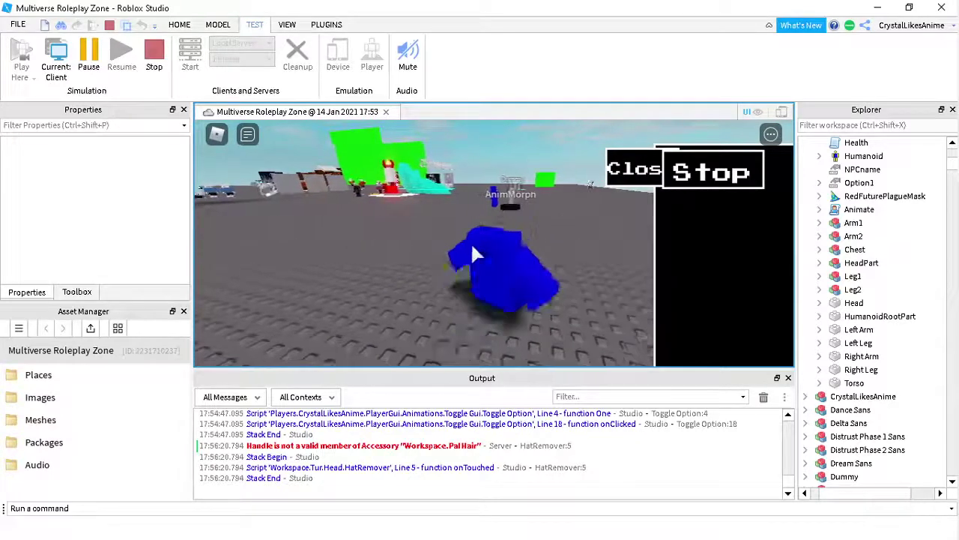
key(w)
right_drag(470, 242, 476, 255)
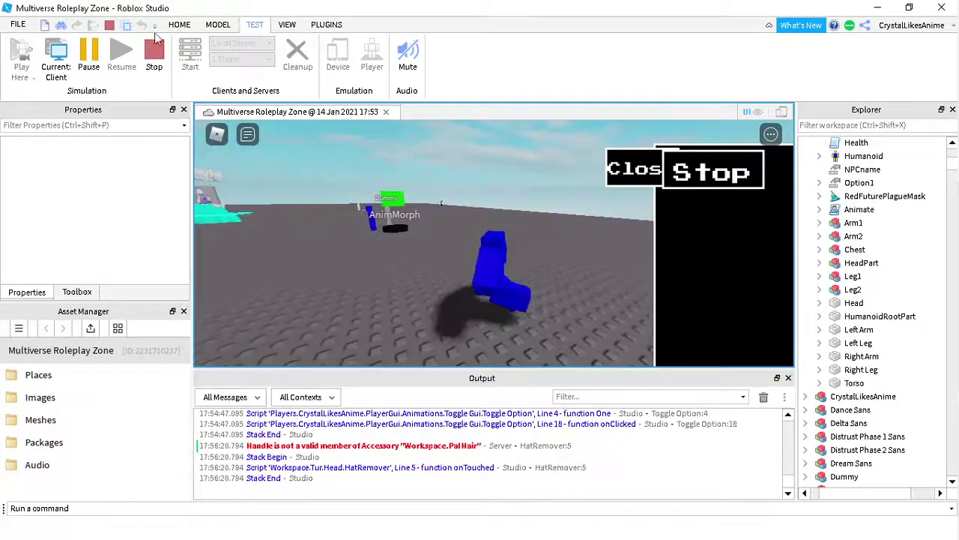
key(w)
right_drag(601, 291, 479, 248)
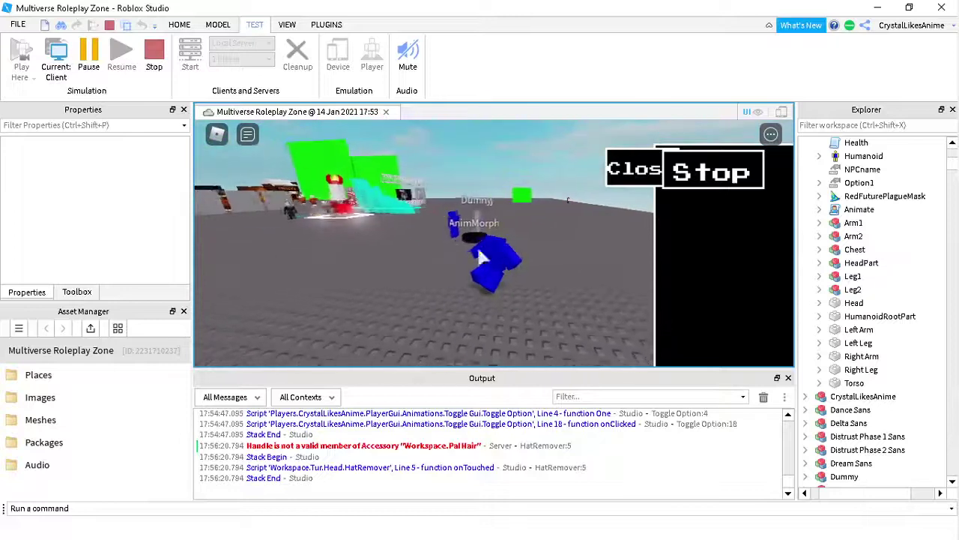
- Walk the character past the AnimMorph pad and view its idle and walking poses up close from the front
key(w)
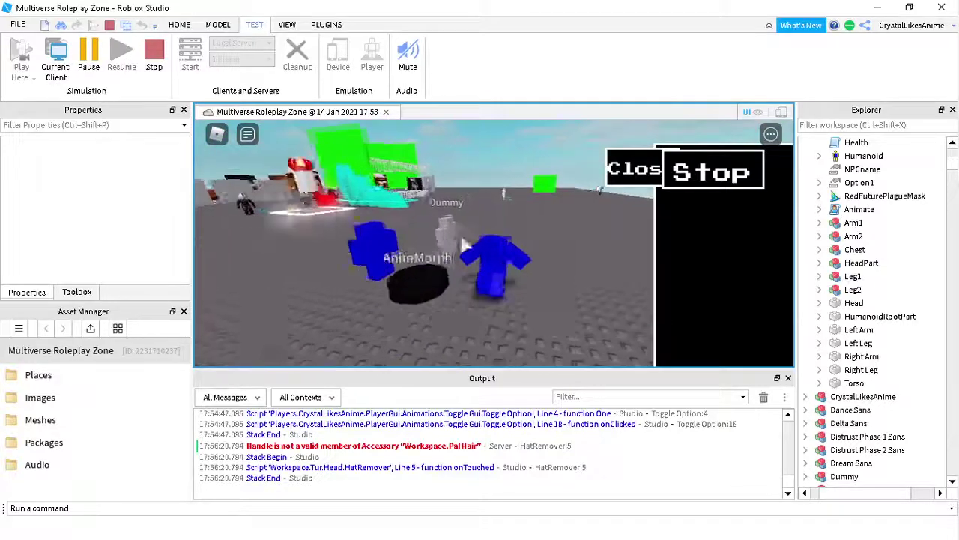
key(s)
scroll(388, 264, up, 3)
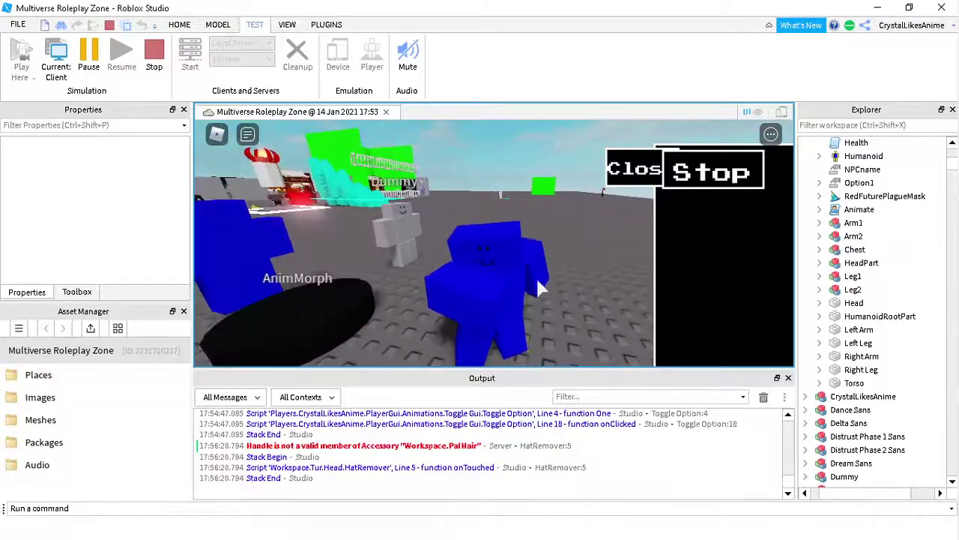
scroll(450, 300, down, 1)
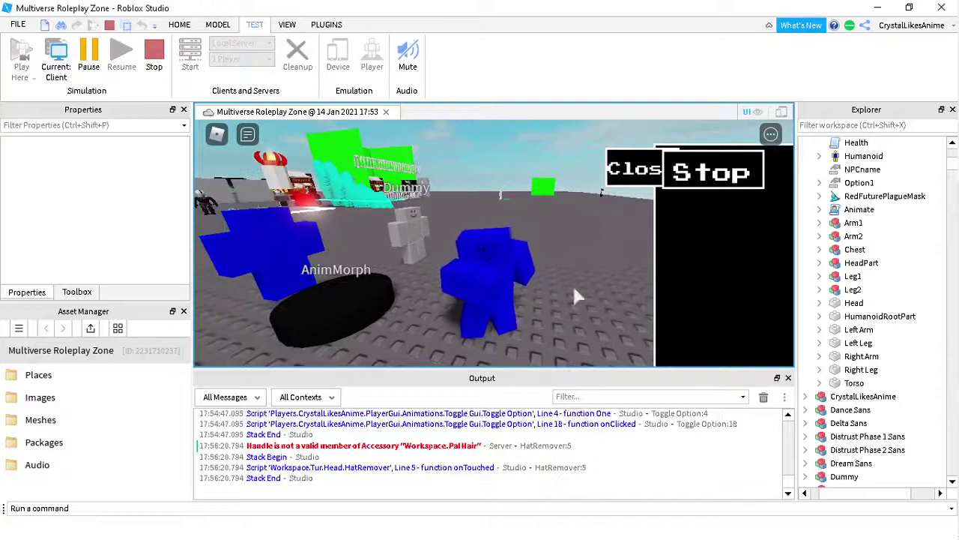
scroll(510, 277, down, 2)
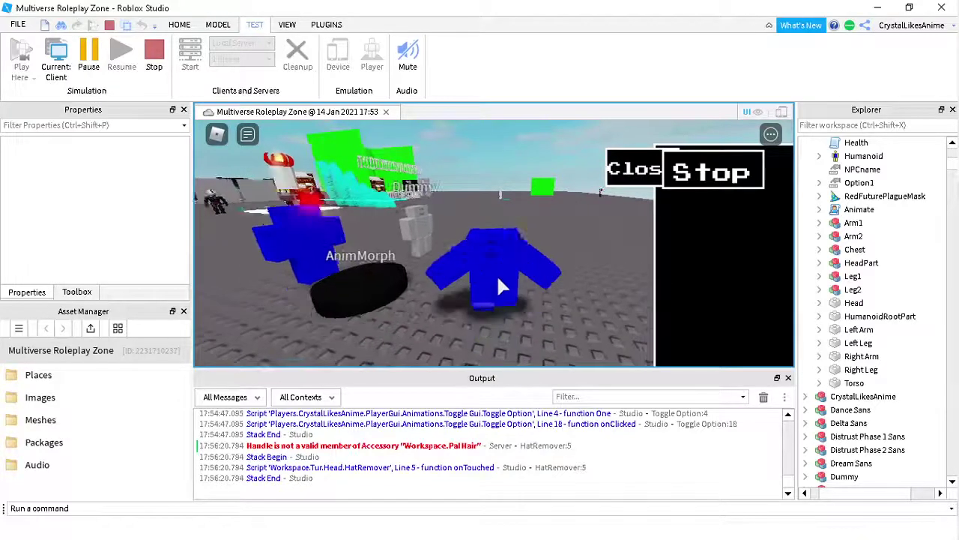
key(s)
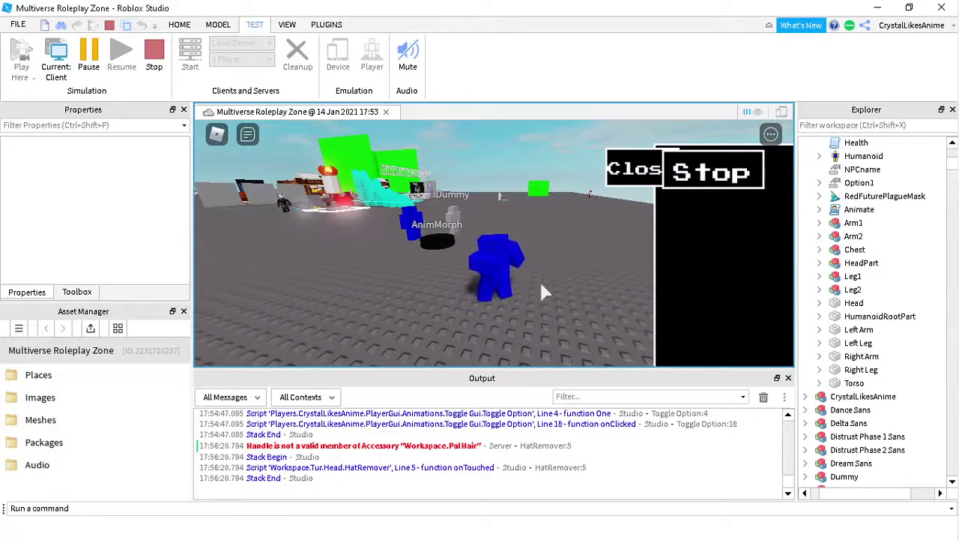
- Walk the character up to the Dummy and back again to examine its walk animation from close and far
key(w)
right_drag(514, 278, 514, 279)
scroll(514, 281, up, 3)
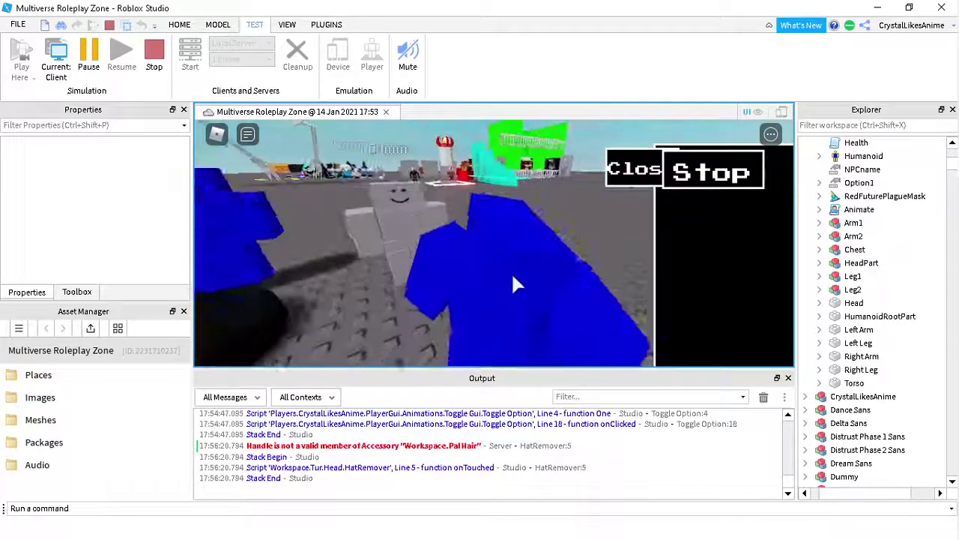
scroll(451, 284, down, 2)
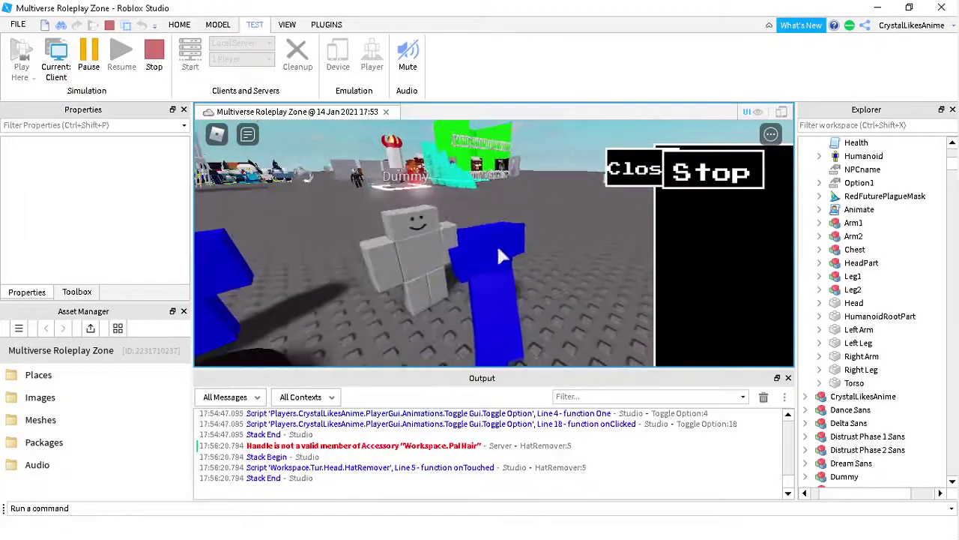
key(w)
right_drag(482, 187, 469, 220)
key(s)
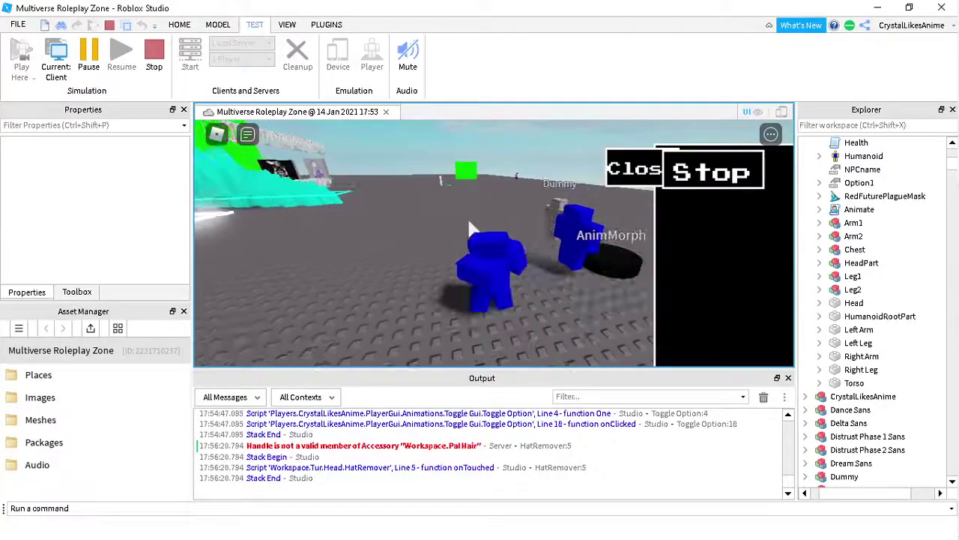